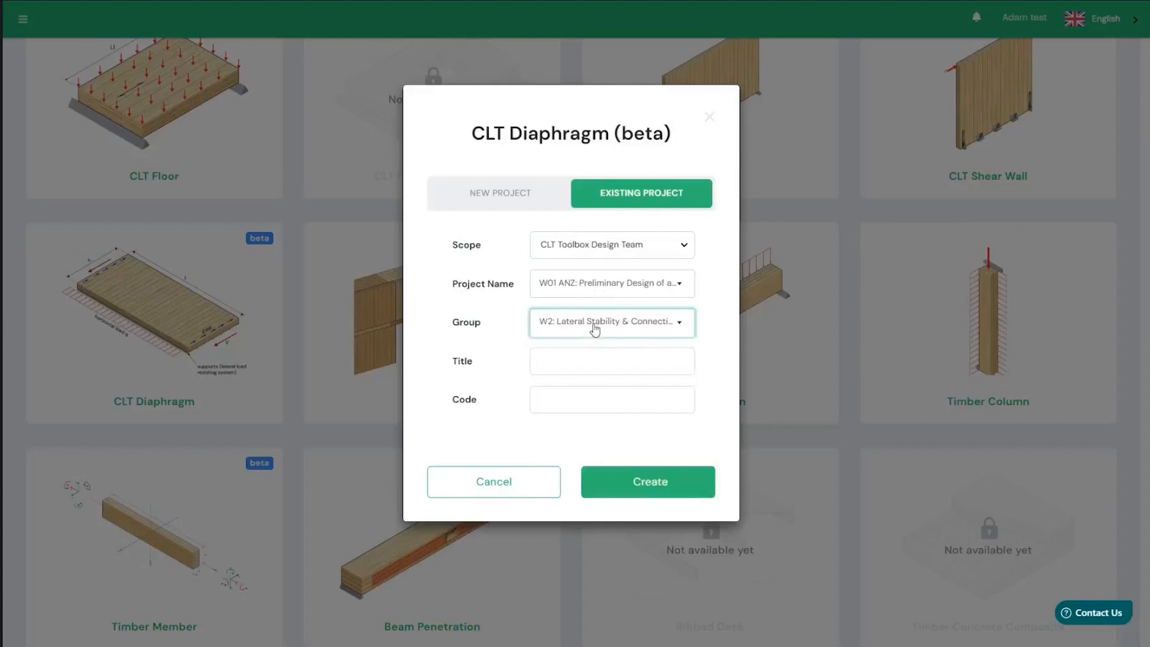
Step: Title the calculator "Diaphragm Design" and create it in the existing project
click(590, 367)
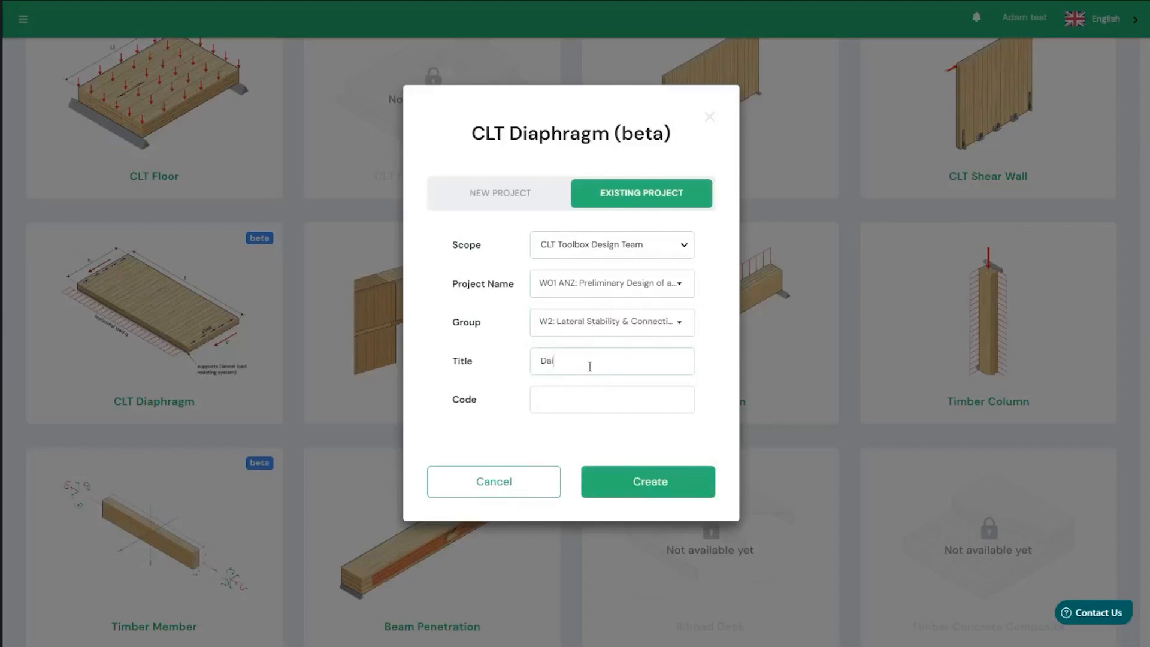
text(Diaphragm Design)
key(Return)
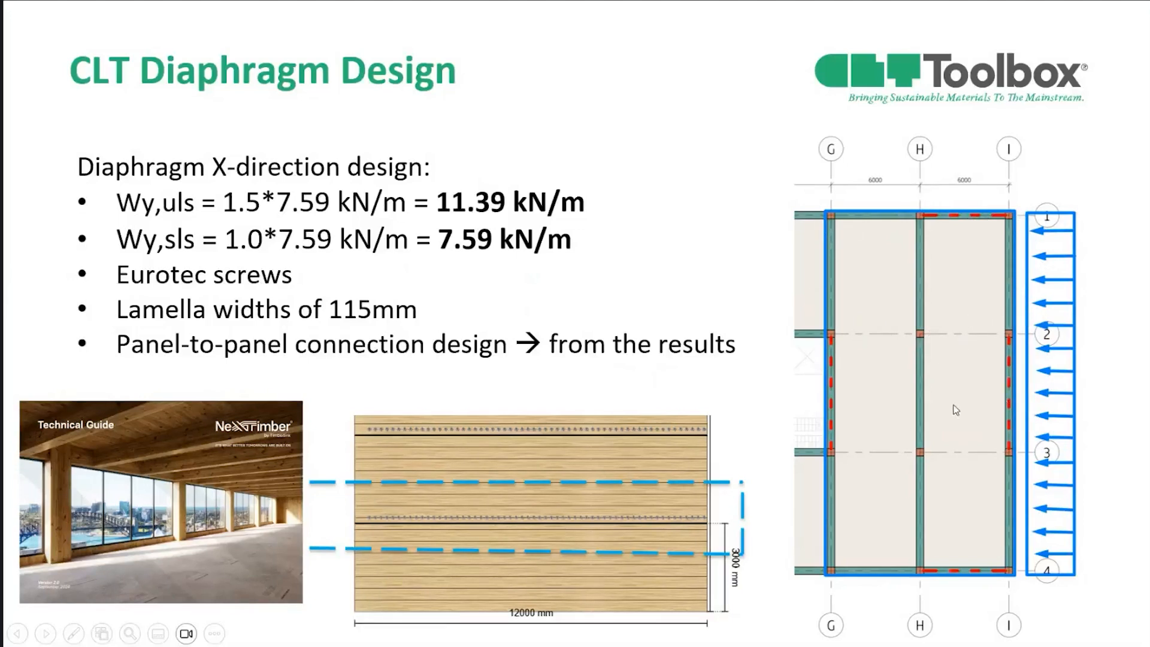
Step: Switch from the slides back to CLT Toolbox and set the CLT supplier to Timberlink with layup NX7/220
key(alt+Tab)
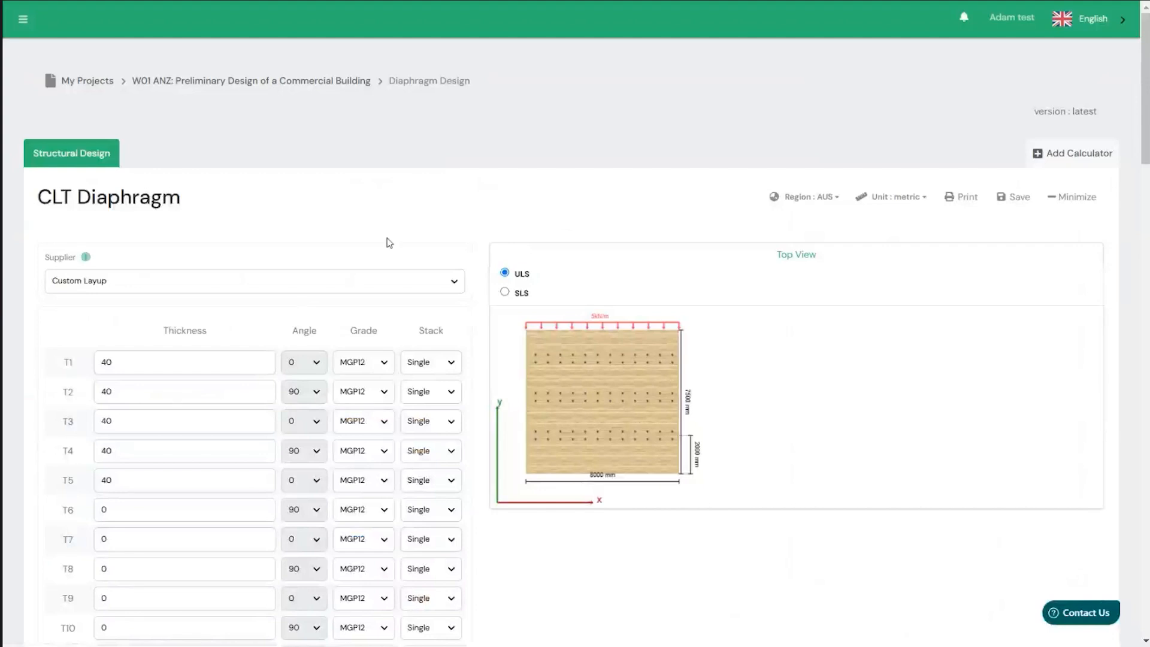
scroll(380, 230, down, 1)
scroll(379, 230, down, 1)
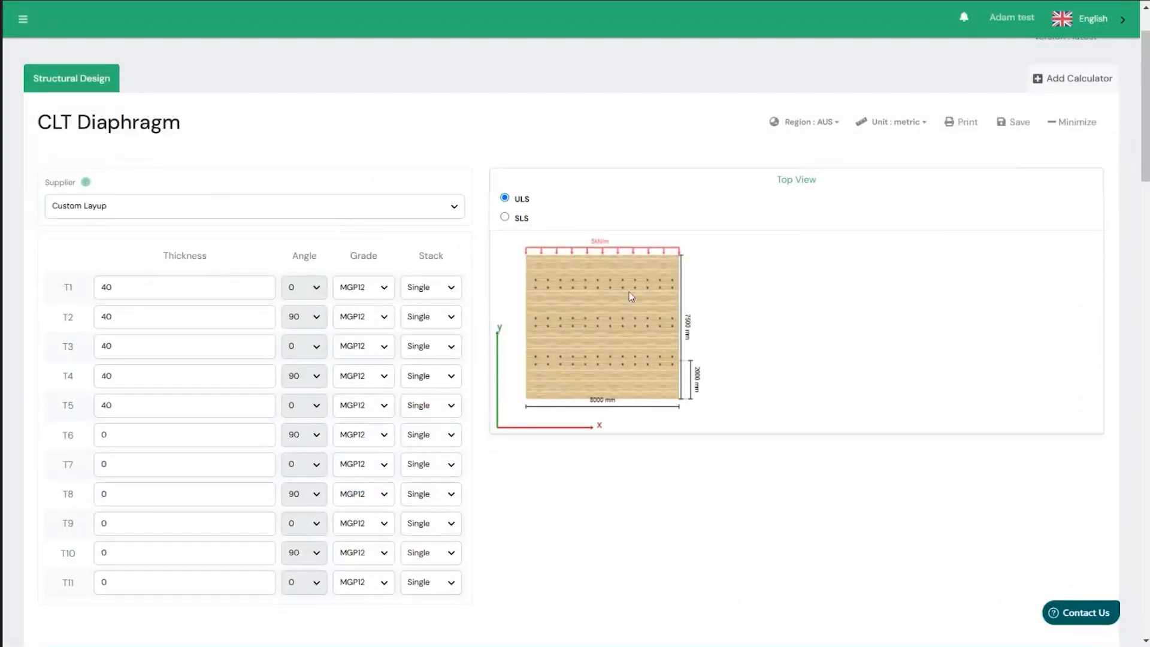
scroll(656, 289, up, 3)
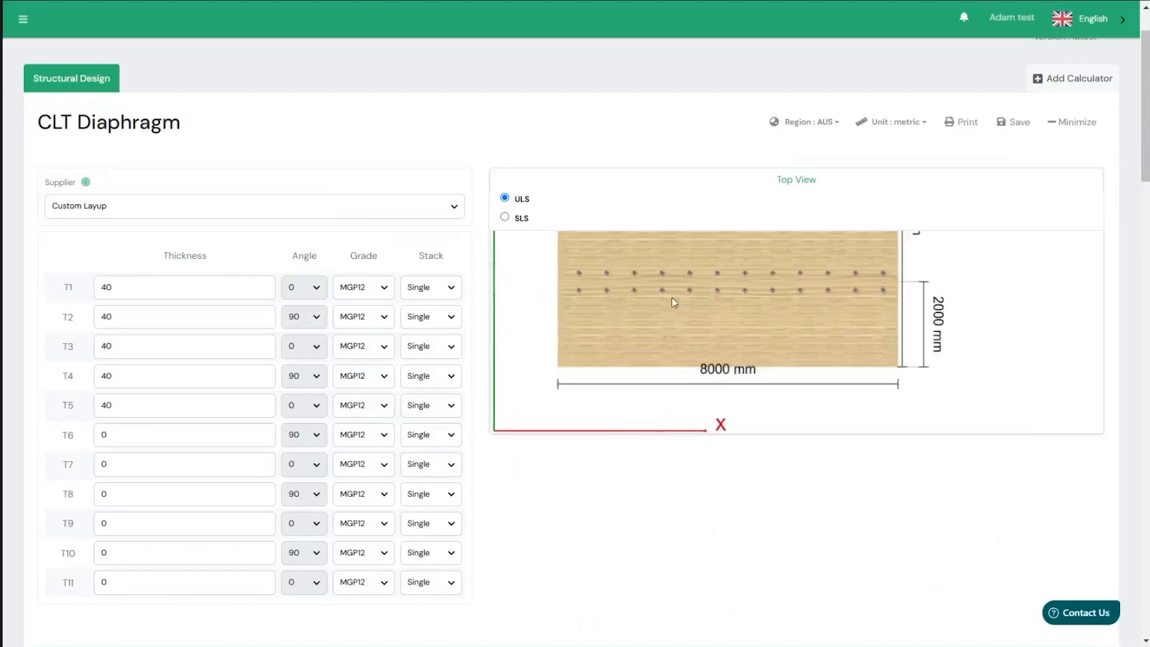
scroll(642, 296, down, 1)
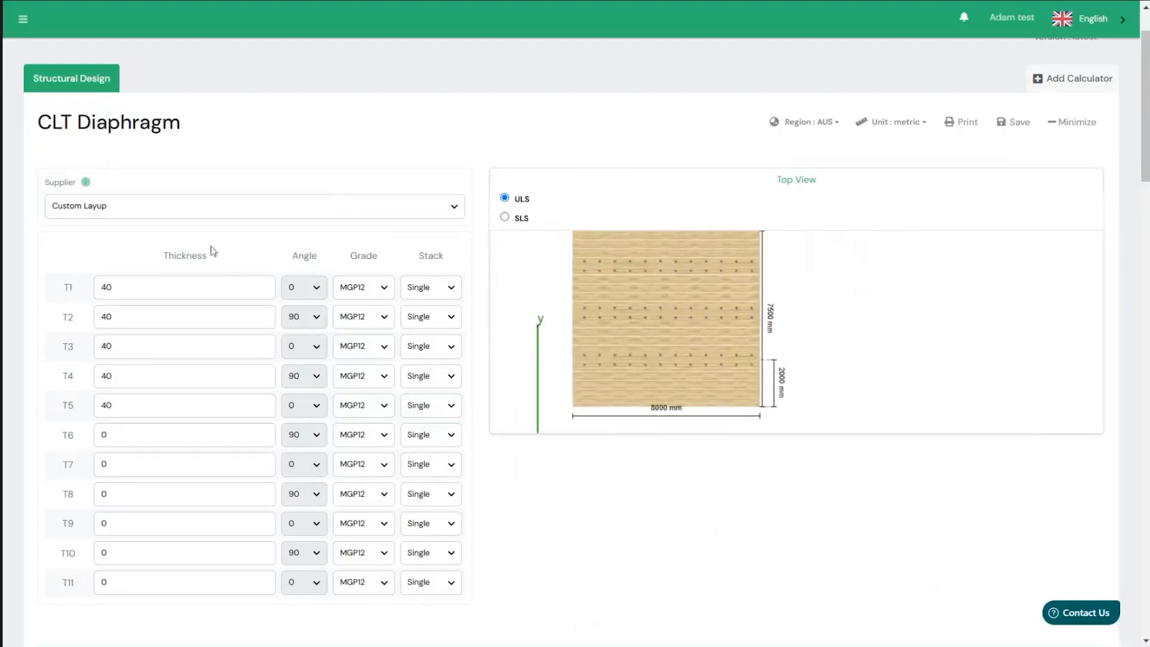
click(219, 214)
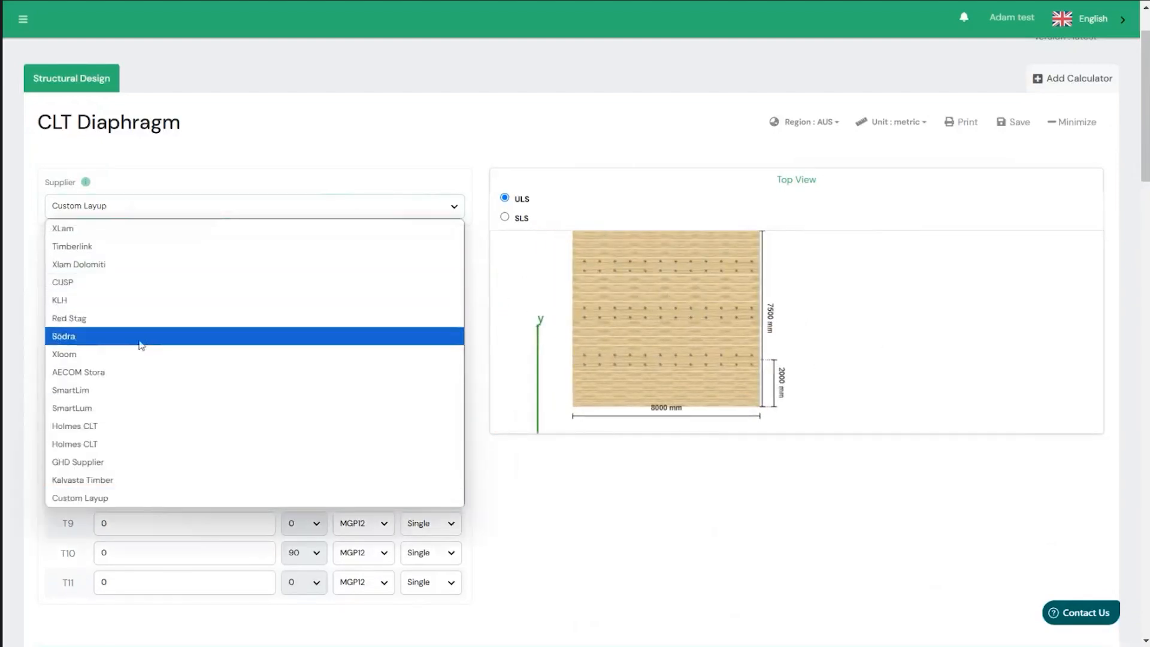
click(151, 256)
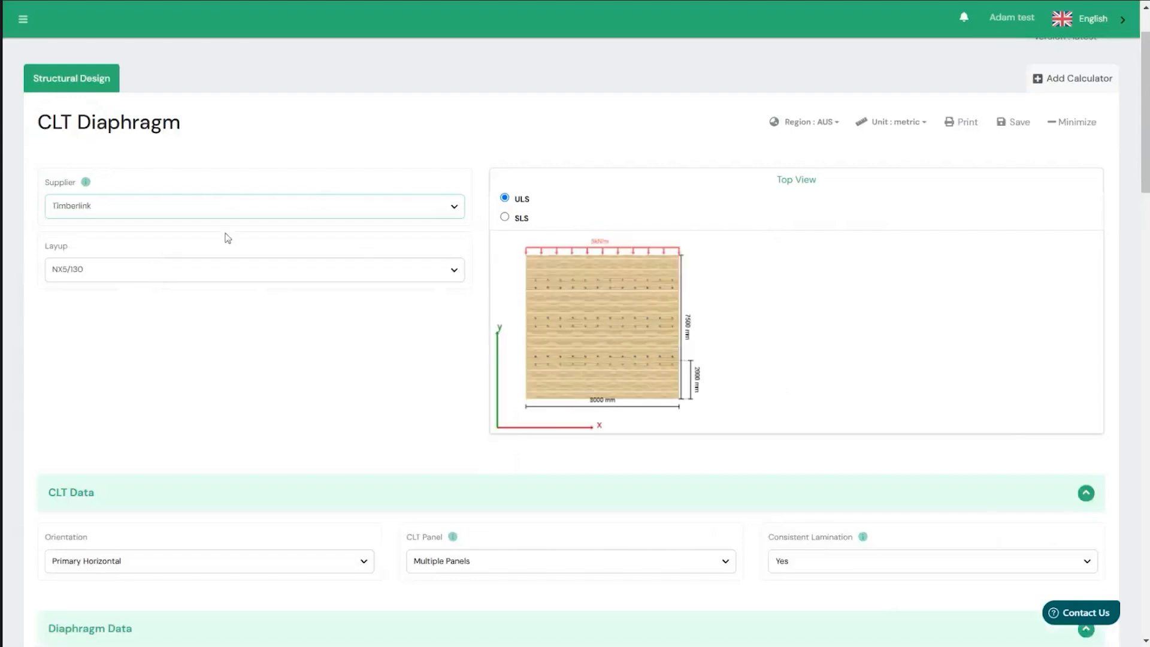
click(227, 264)
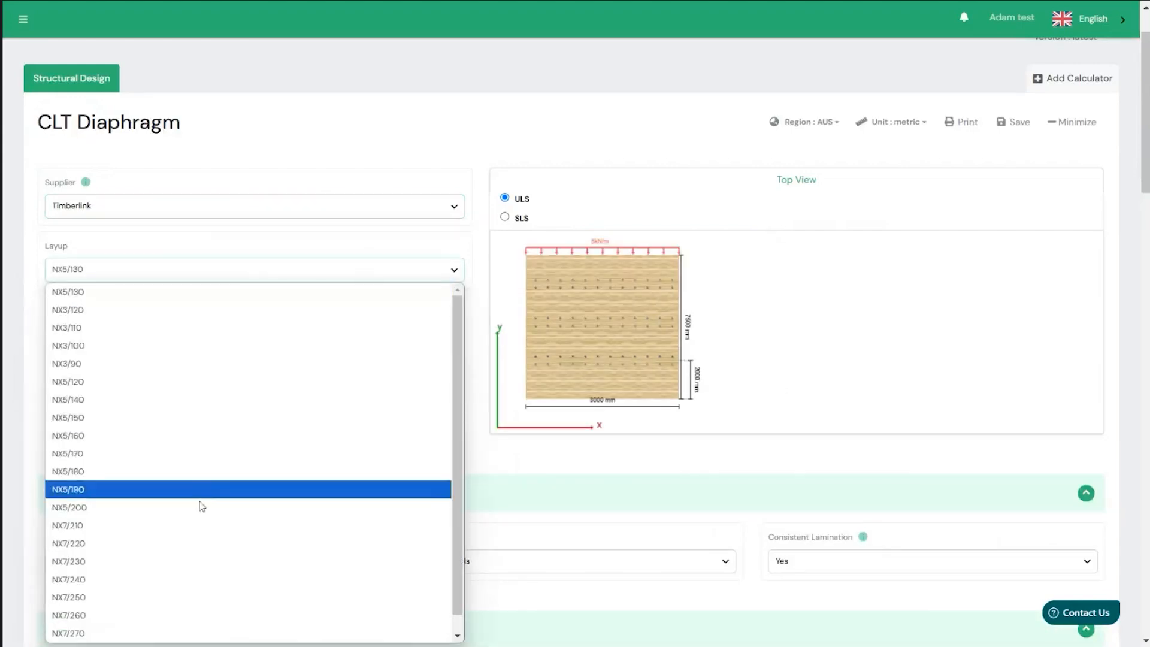
click(186, 540)
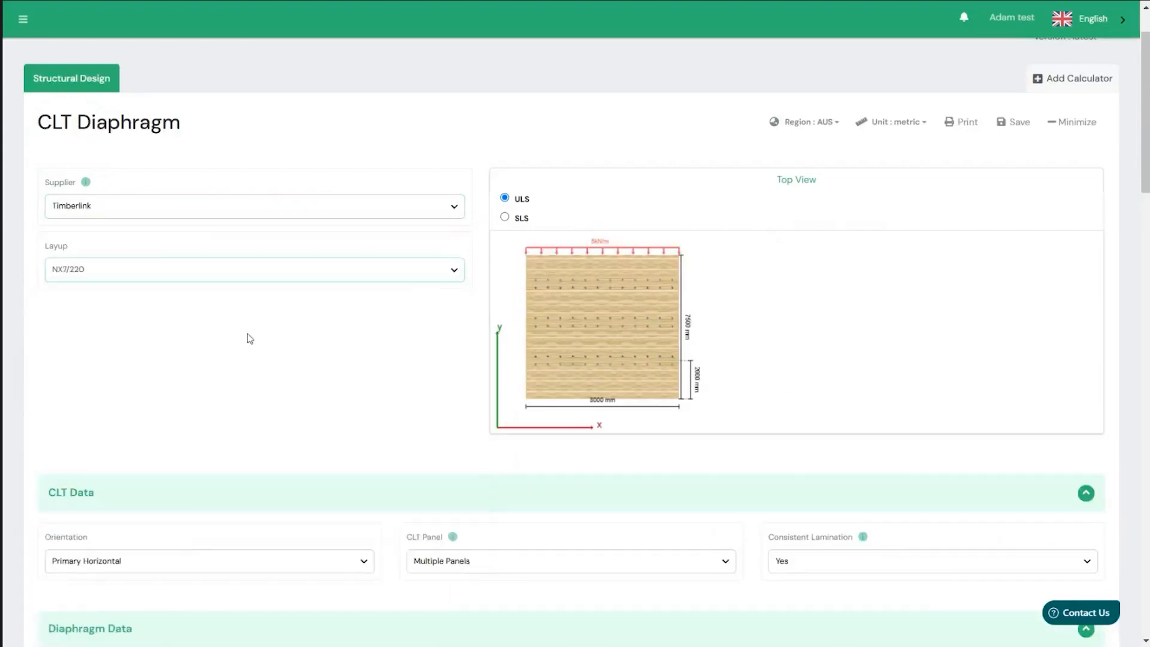
Step: Examine the CLT Data settings, including the orientation options, and compare them with the diaphragm's top view
scroll(272, 321, up, 1)
scroll(331, 326, down, 4)
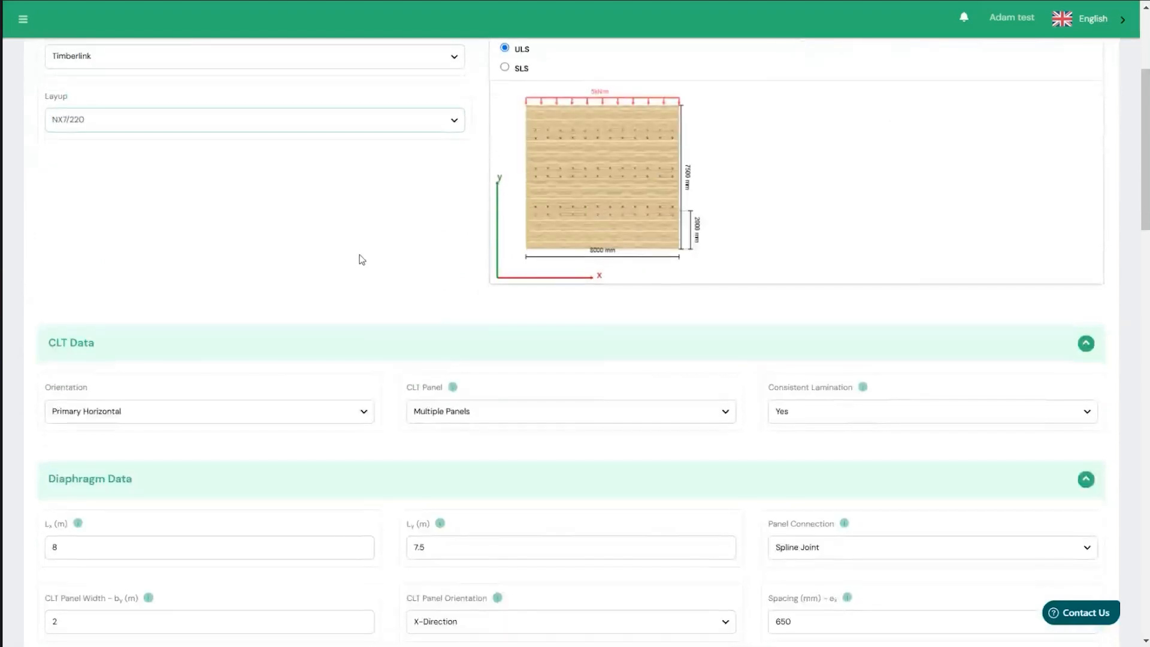
scroll(359, 254, down, 2)
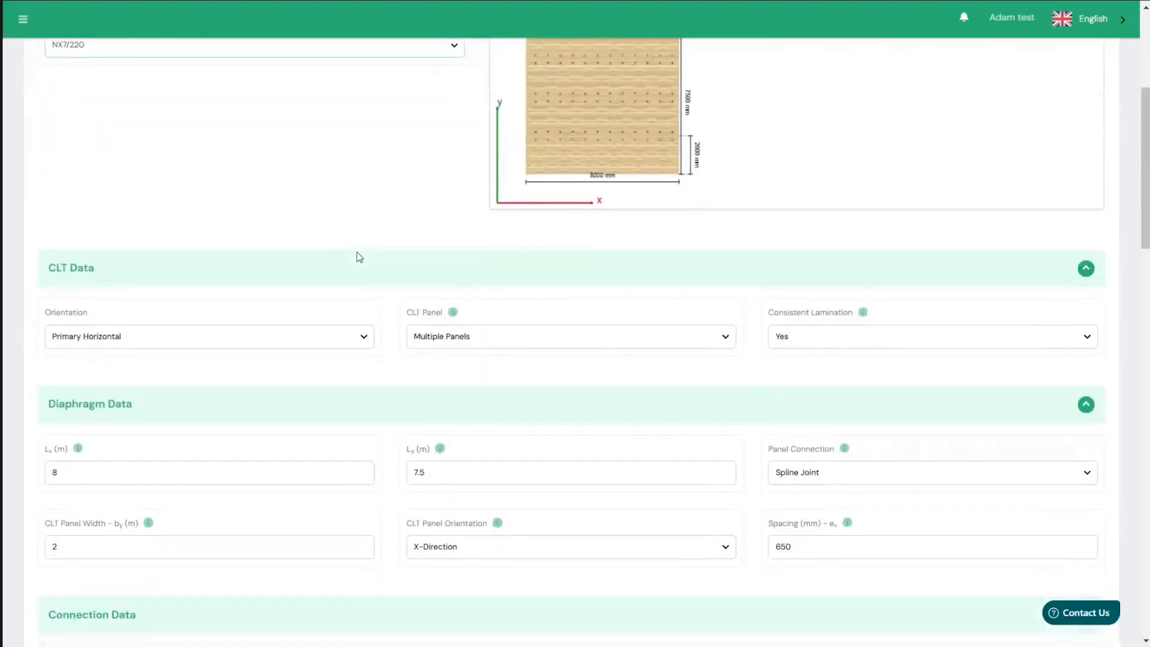
scroll(865, 362, up, 1)
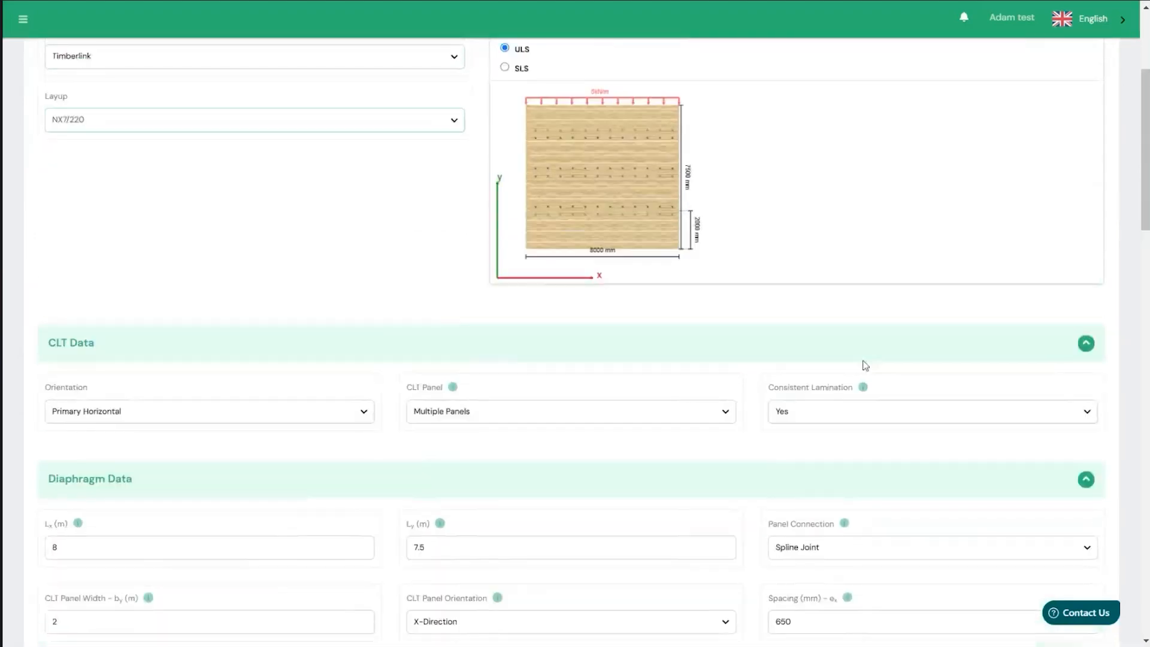
scroll(123, 330, down, 4)
scroll(156, 213, up, 1)
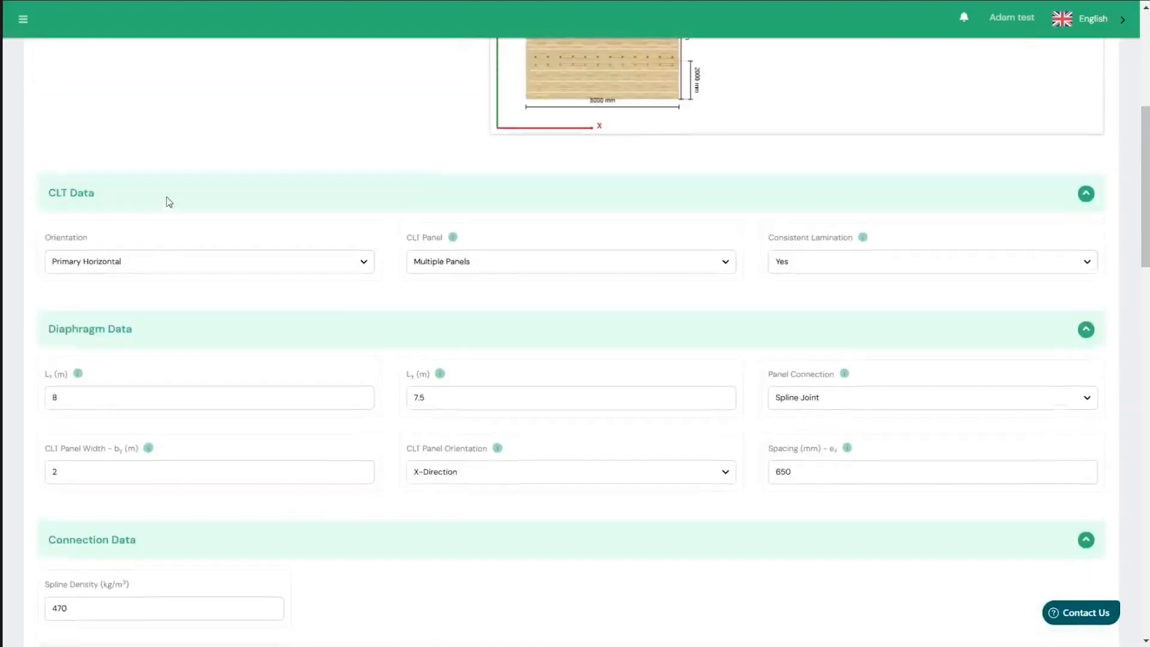
click(150, 261)
click(260, 147)
scroll(260, 150, up, 2)
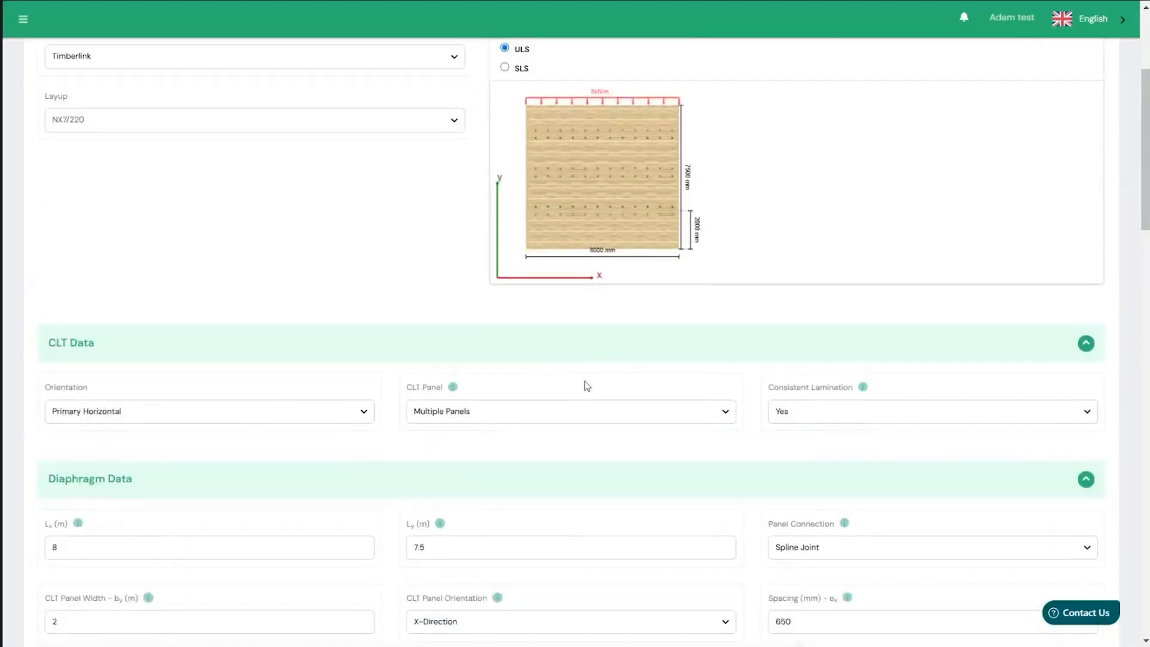
scroll(563, 239, up, 3)
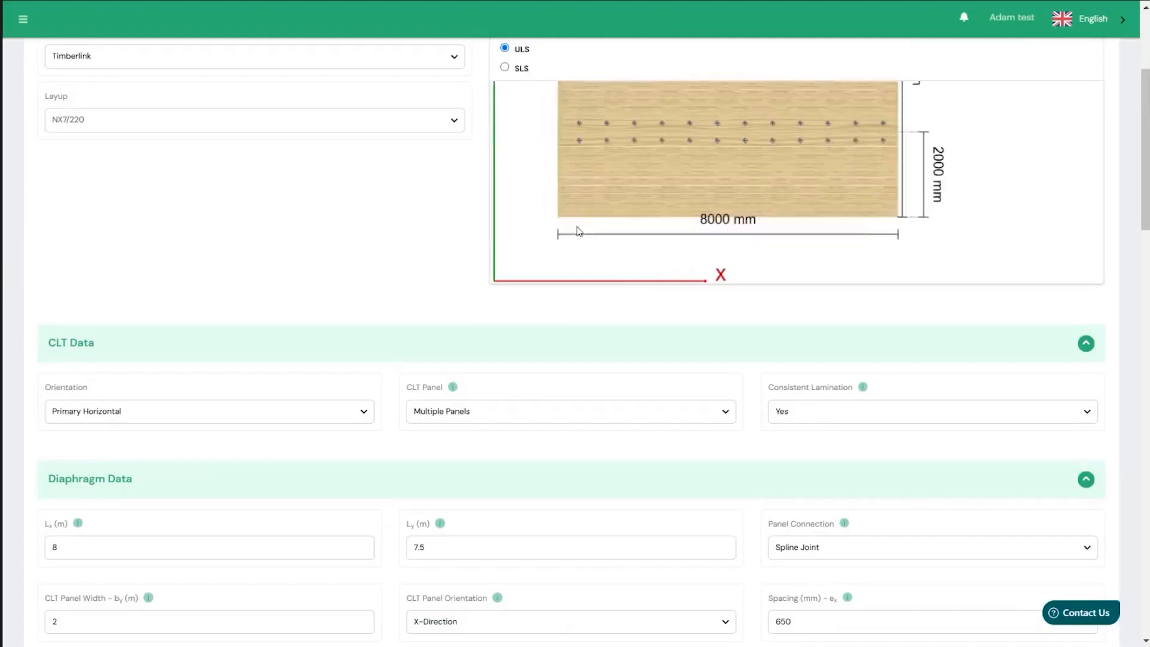
Step: Set the diaphragm dimensions to Lx = 12 m and Ly = 24 m
scroll(378, 265, down, 3)
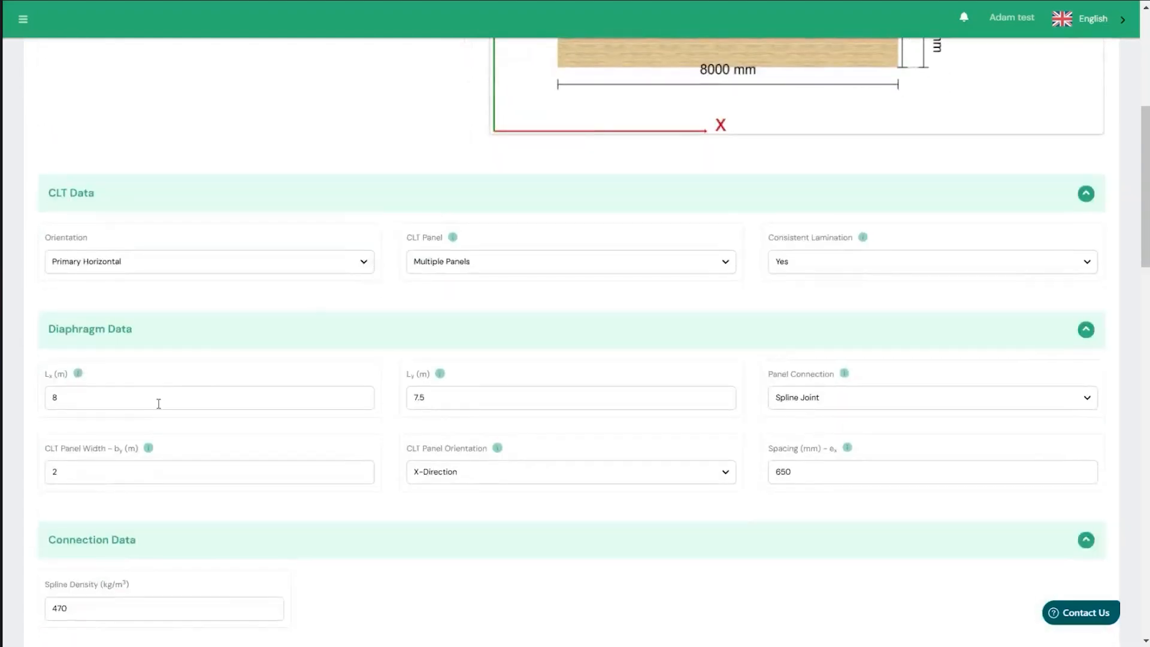
text(12)
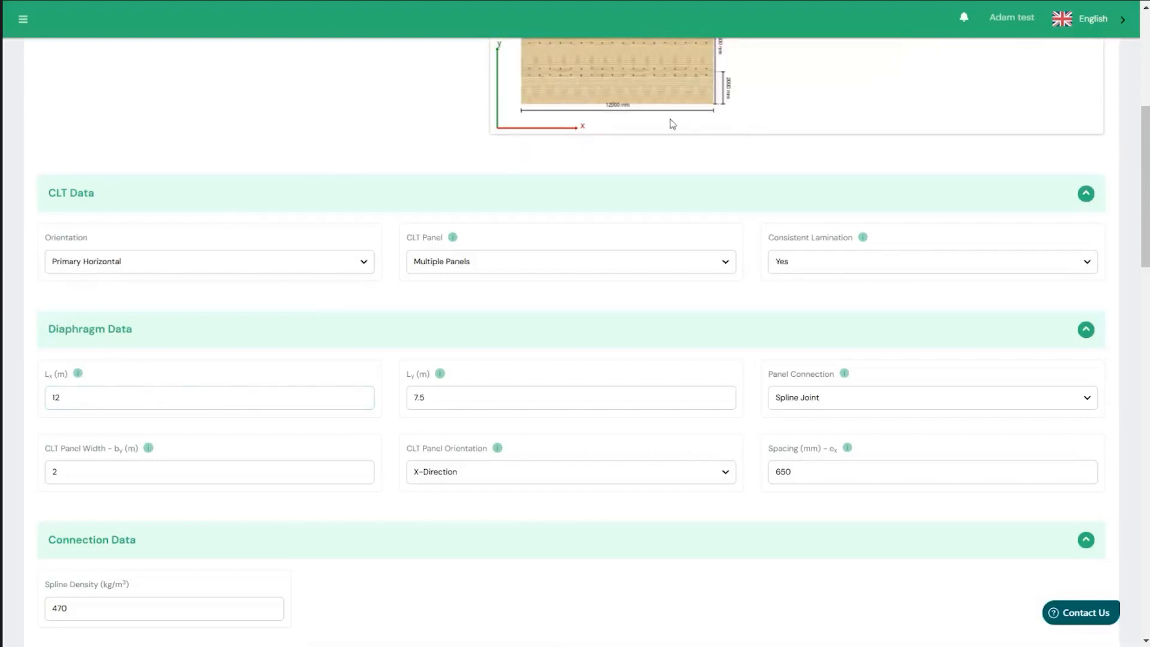
double_click(454, 397)
text(24)
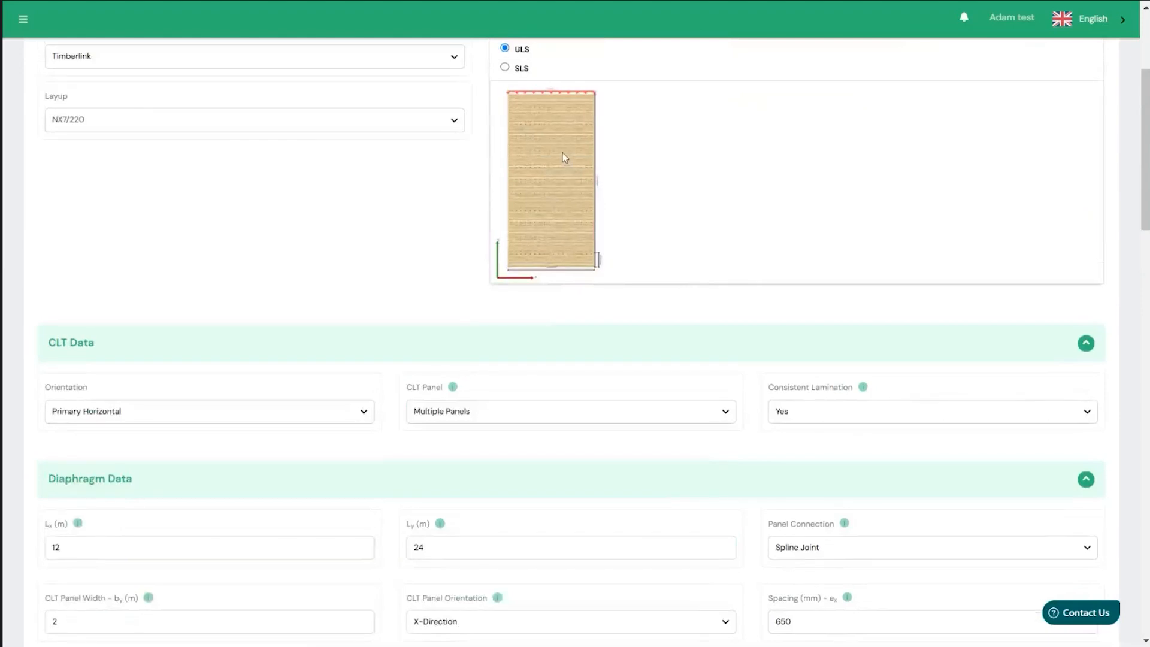
Step: Set the CLT panel width to 2.67 m and check the panel arrangement in the top view
scroll(341, 285, down, 5)
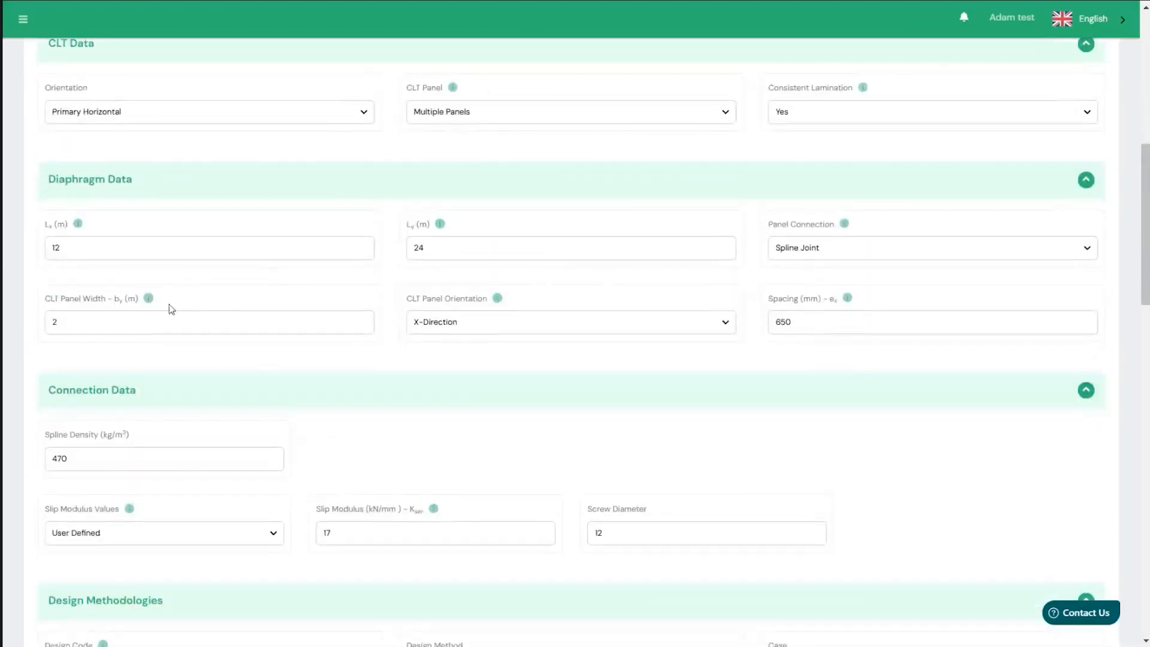
click(55, 322)
text(.67)
scroll(721, 323, up, 6)
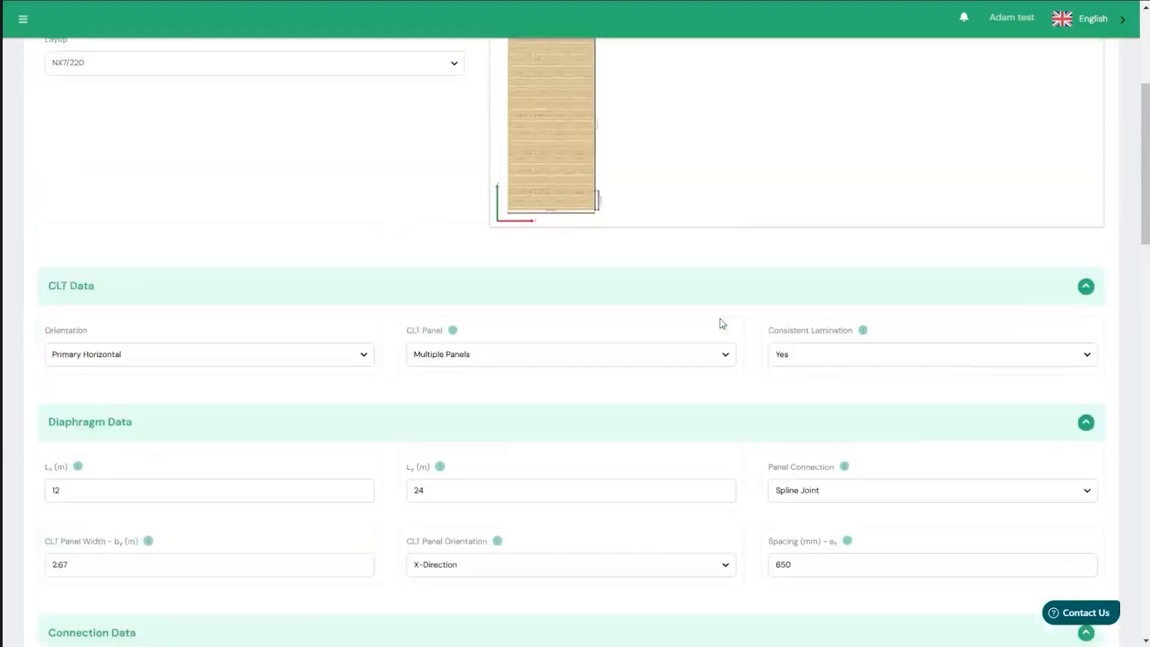
scroll(551, 292, up, 5)
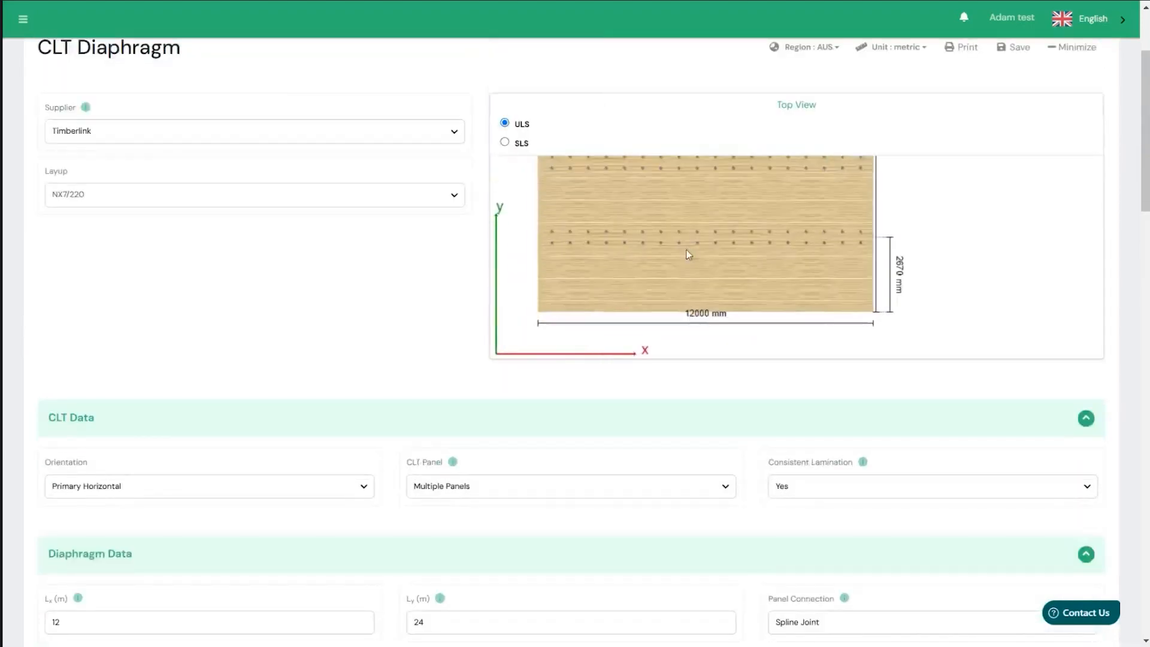
Step: Change the panel connection to Half Lap Joint and inspect the joints in the top view
scroll(805, 459, down, 4)
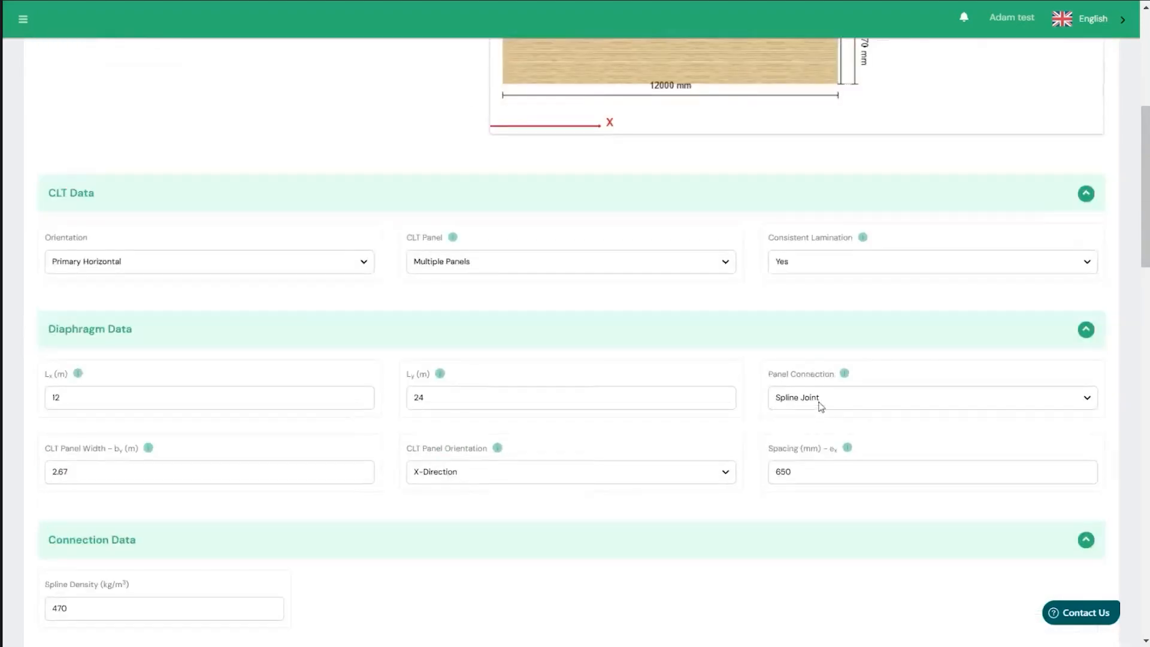
click(821, 404)
click(590, 84)
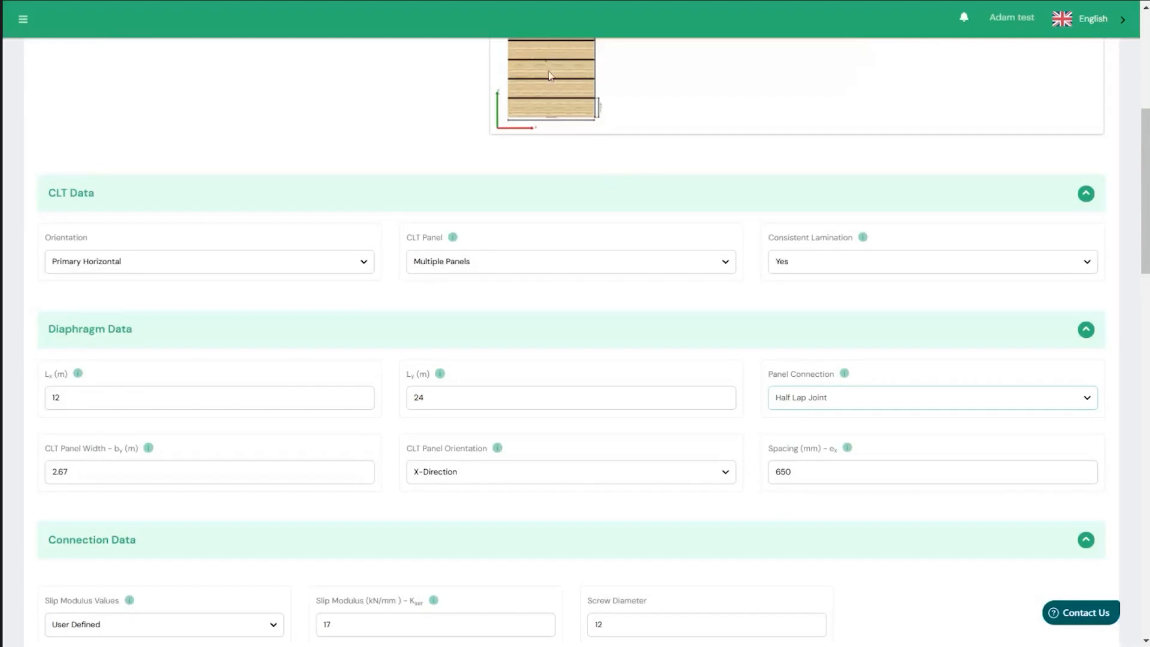
scroll(569, 90, up, 5)
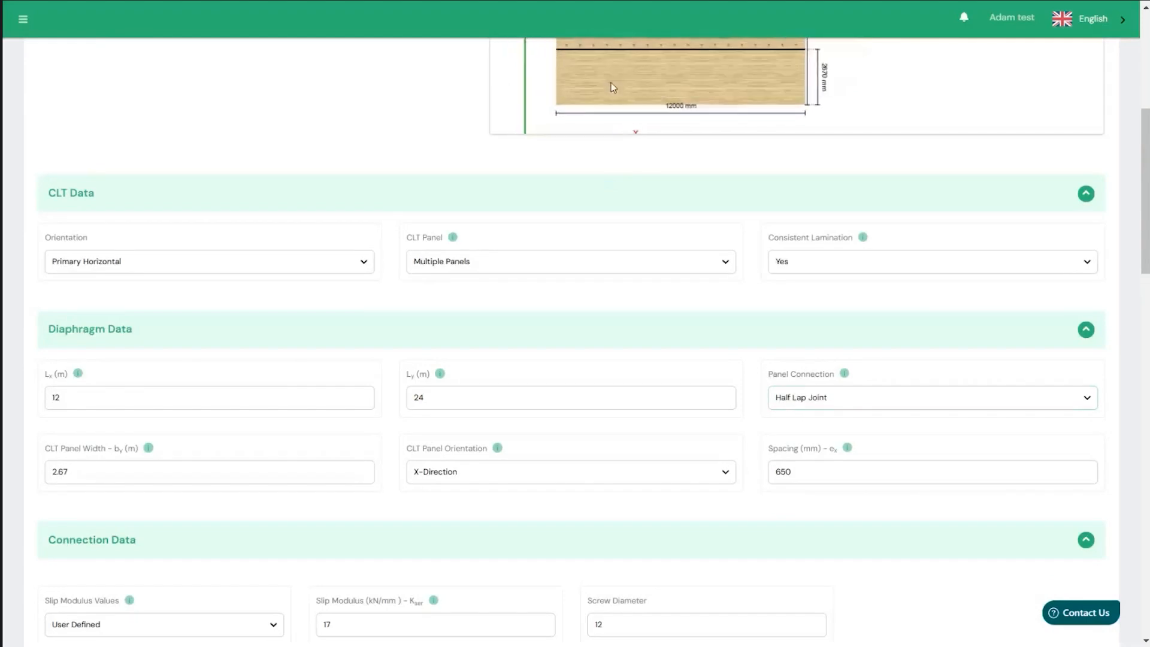
Step: Set the screw spacing along the panel joints to 150 mm
scroll(387, 326, down, 1)
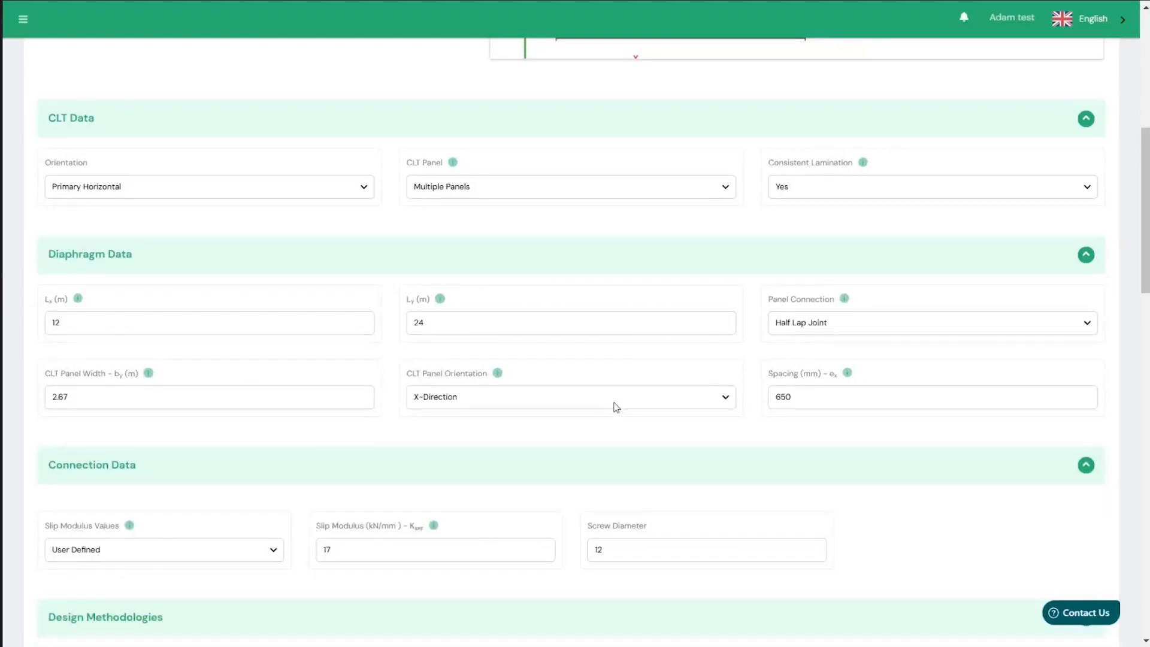
scroll(596, 391, up, 3)
scroll(633, 439, down, 3)
double_click(857, 405)
text(150)
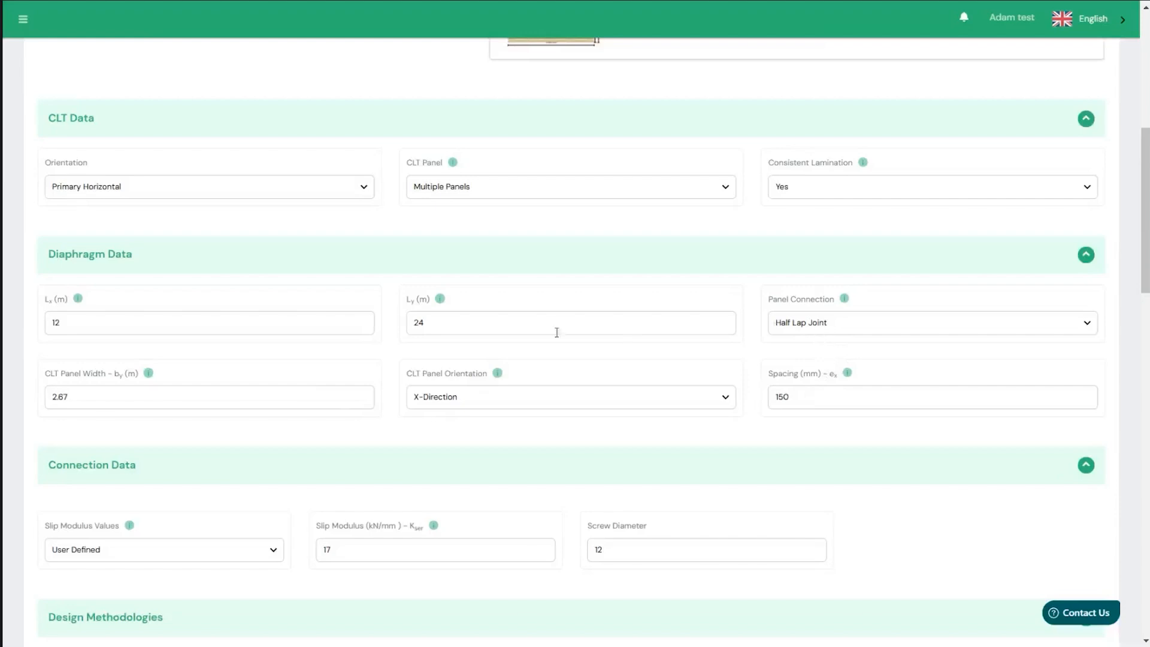
Step: Review the slip modulus options in the connection data and set the slip modulus values to Supplier
scroll(434, 324, down, 3)
scroll(246, 311, down, 3)
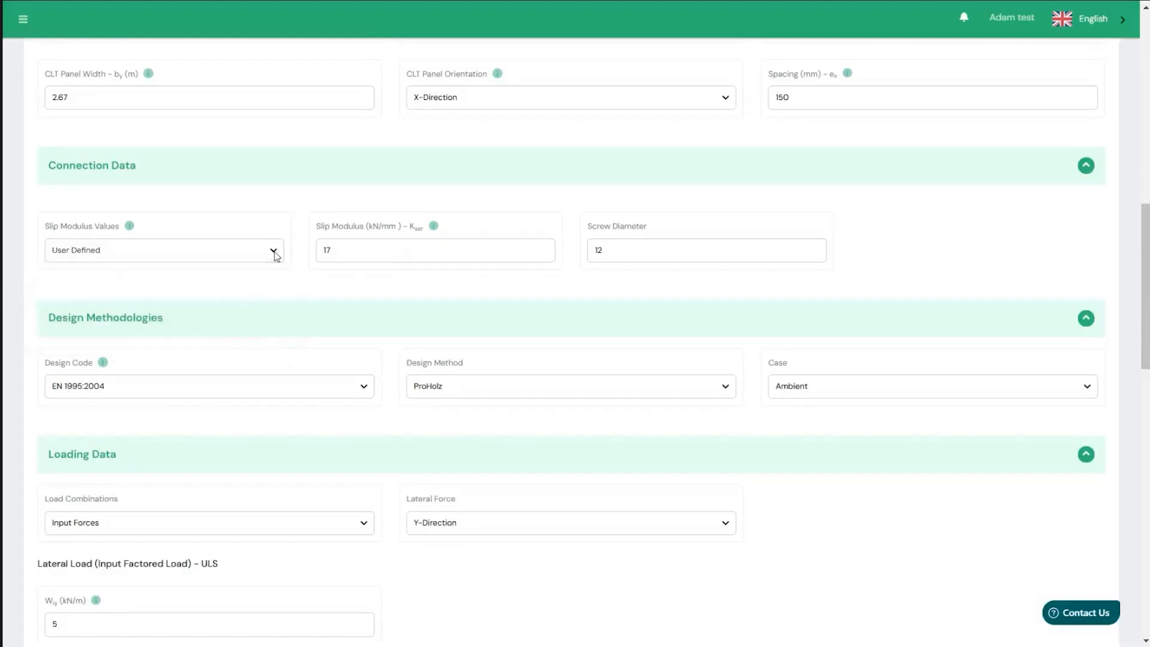
right_click(275, 253)
click(268, 253)
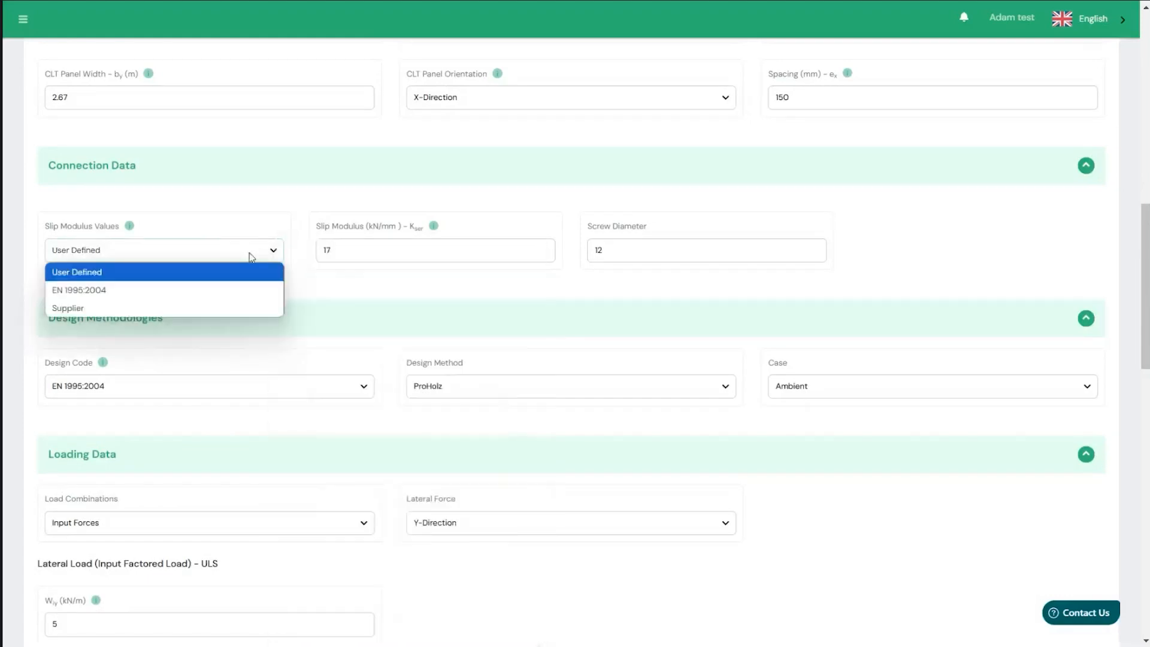
click(166, 276)
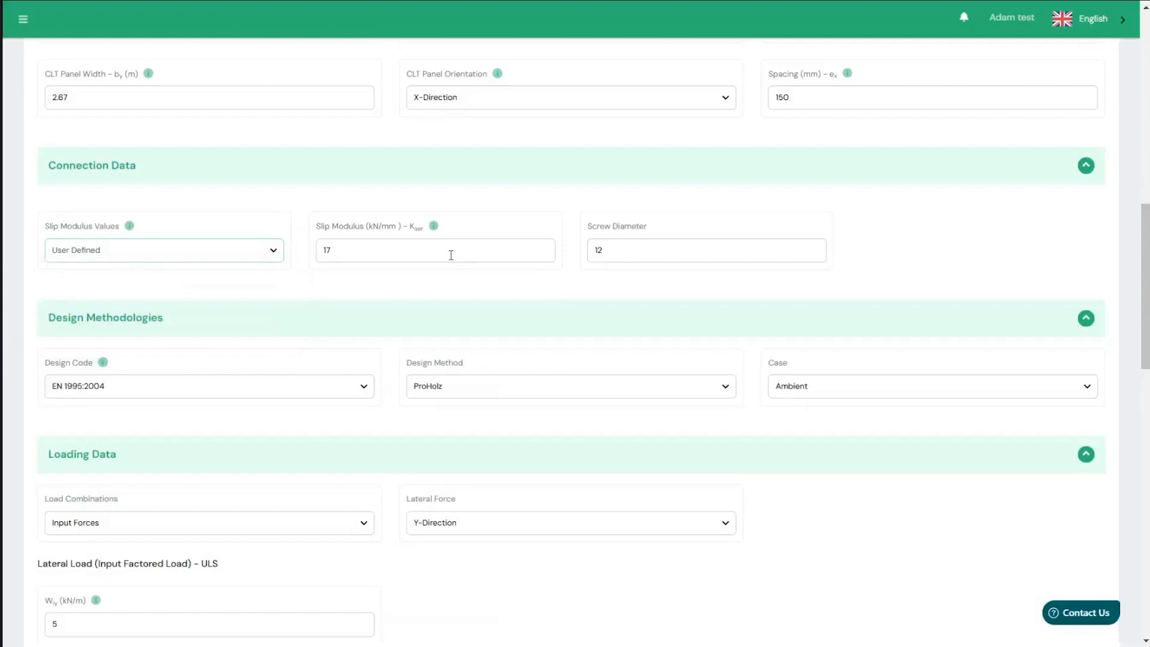
click(181, 258)
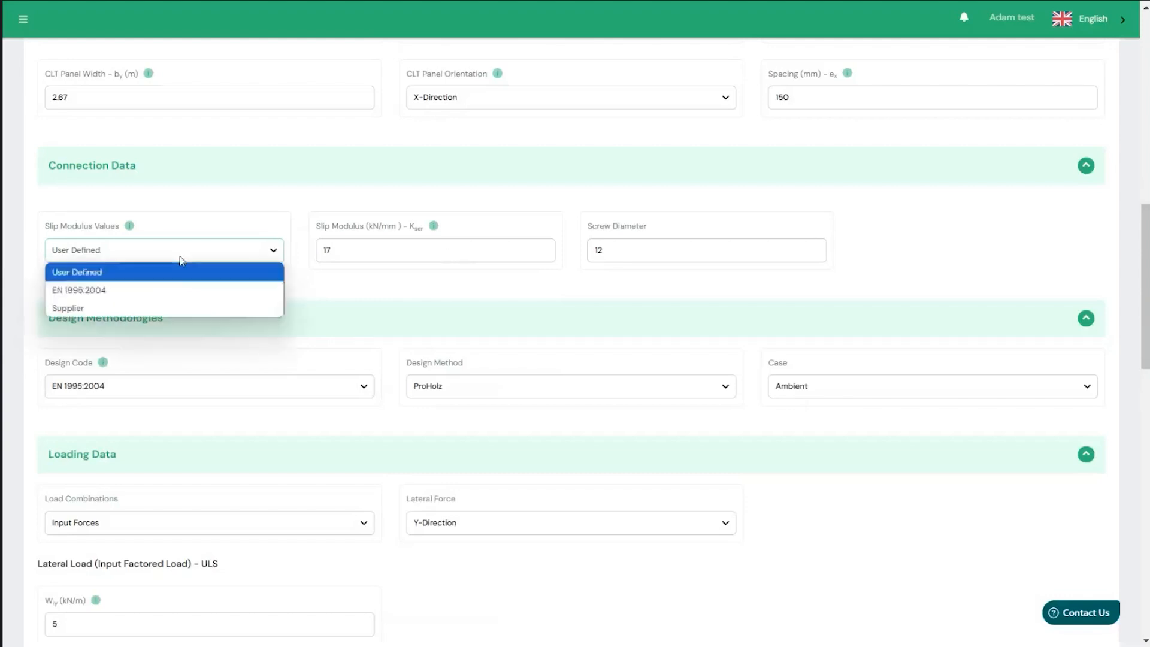
click(142, 304)
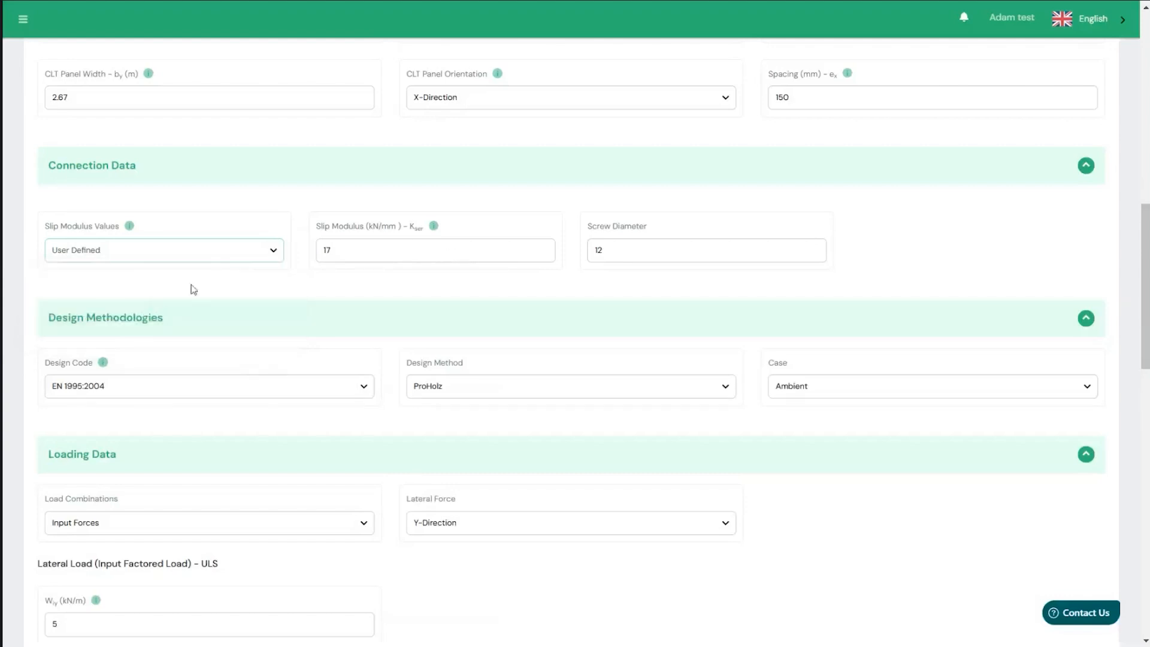
Step: Choose Eurotec as the screw supplier for the panel connection
click(311, 328)
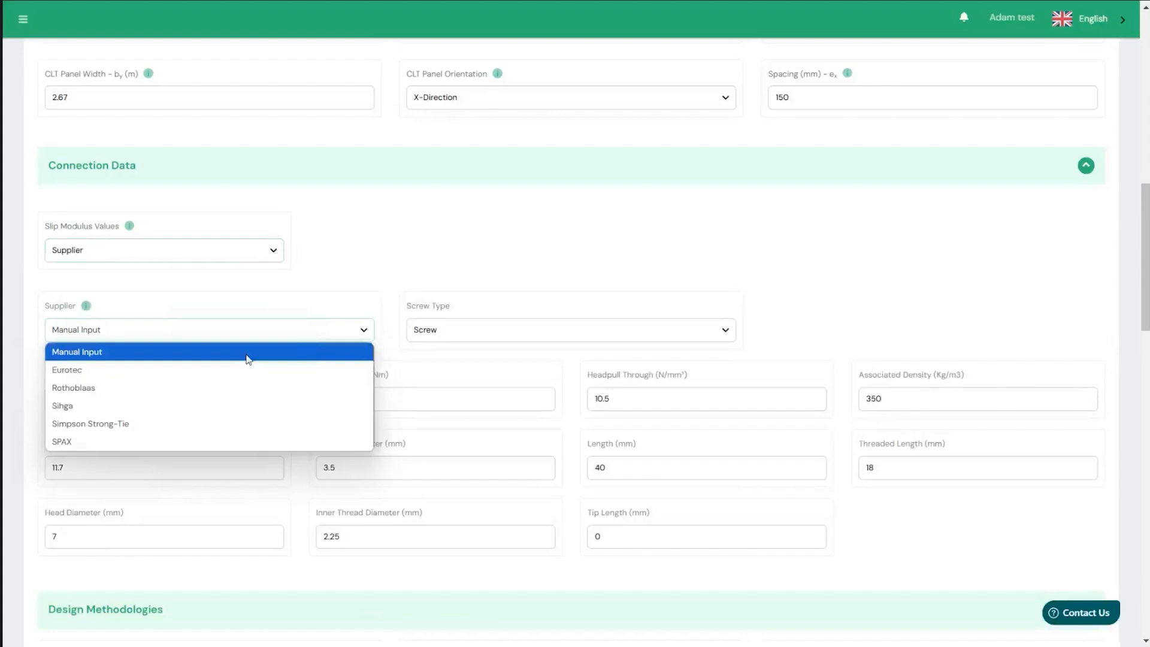
click(206, 369)
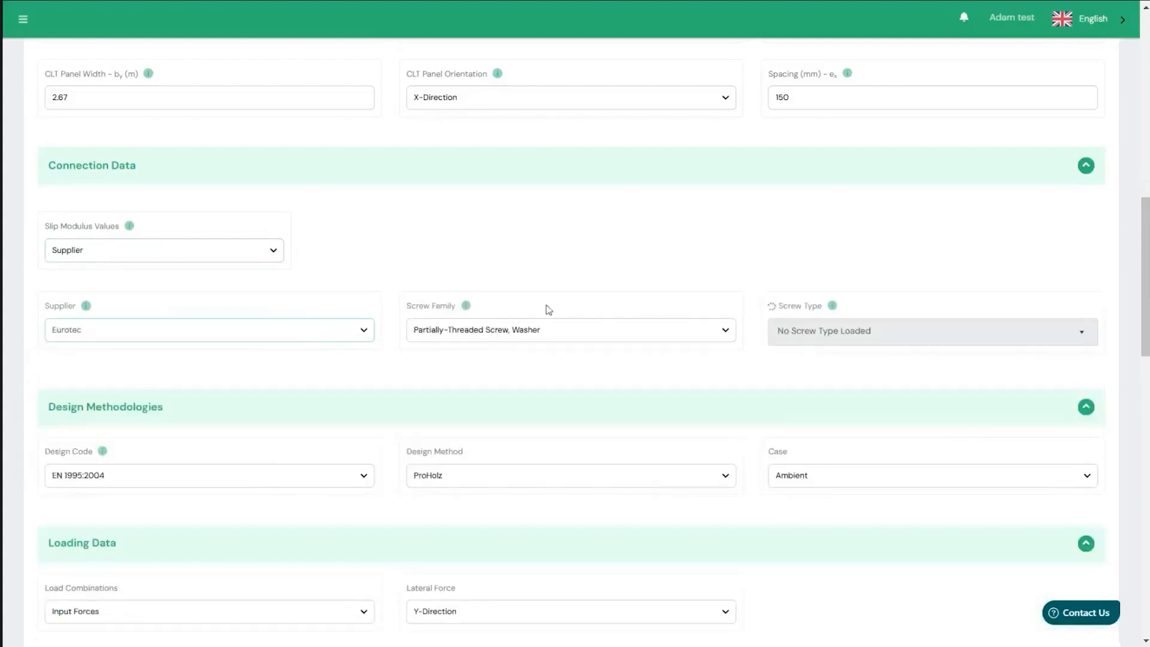
click(292, 330)
click(226, 425)
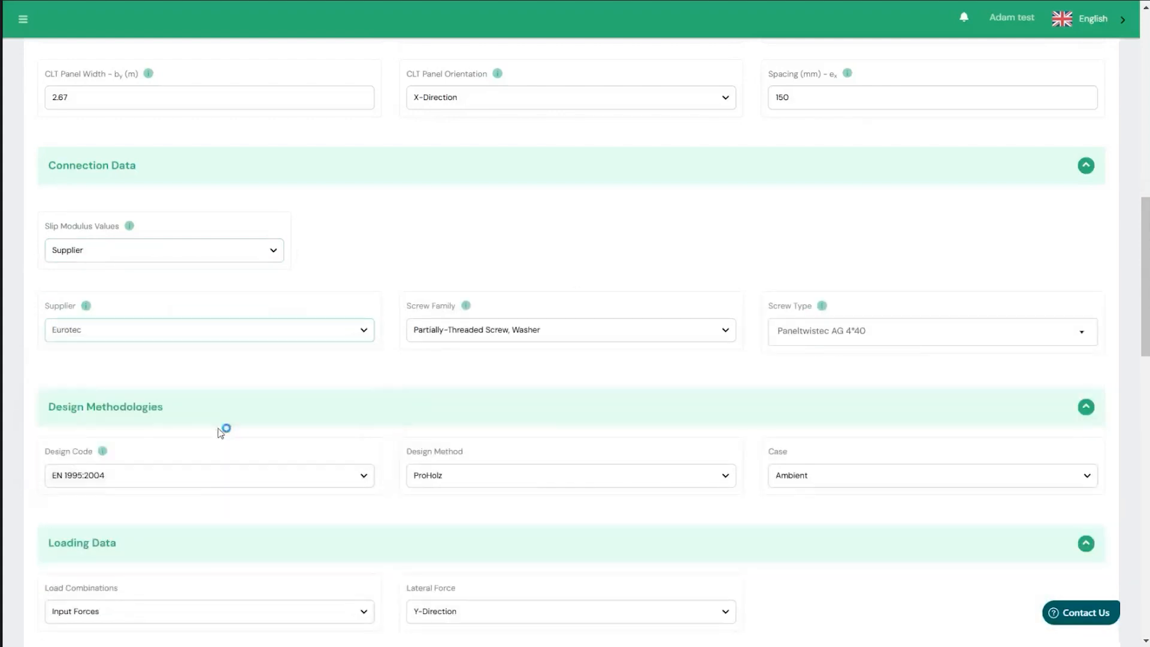
Step: Switch the screw supplier to Simpson Strong-Tie and set the screw type to ESCRC 8*180
scroll(641, 244, down, 1)
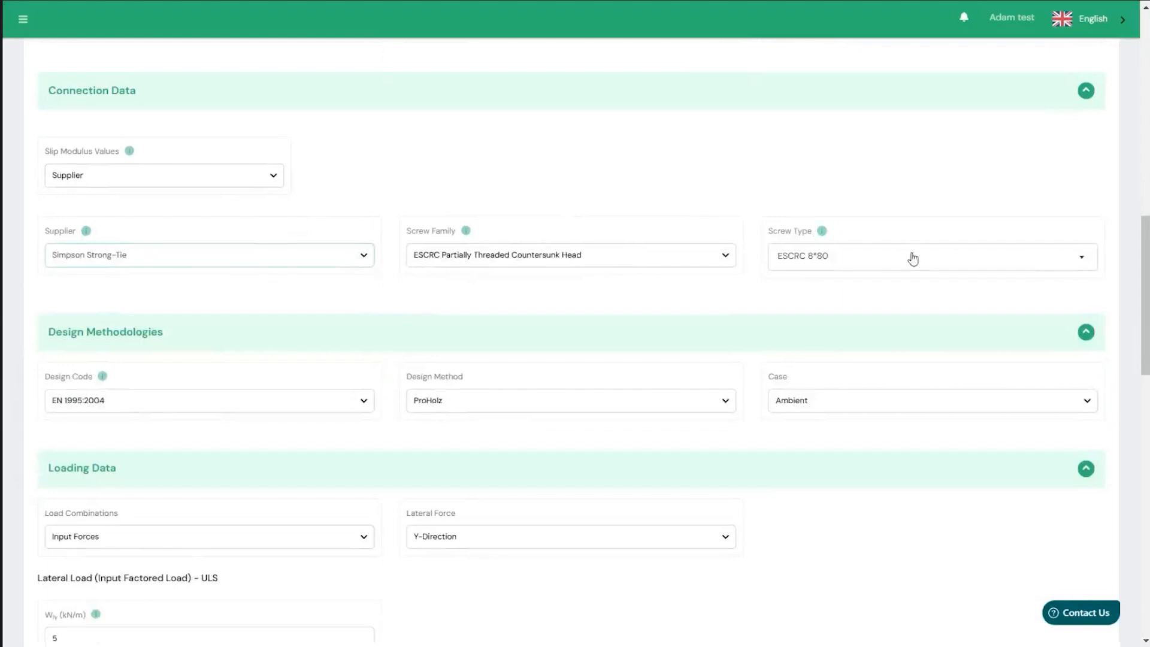
click(892, 263)
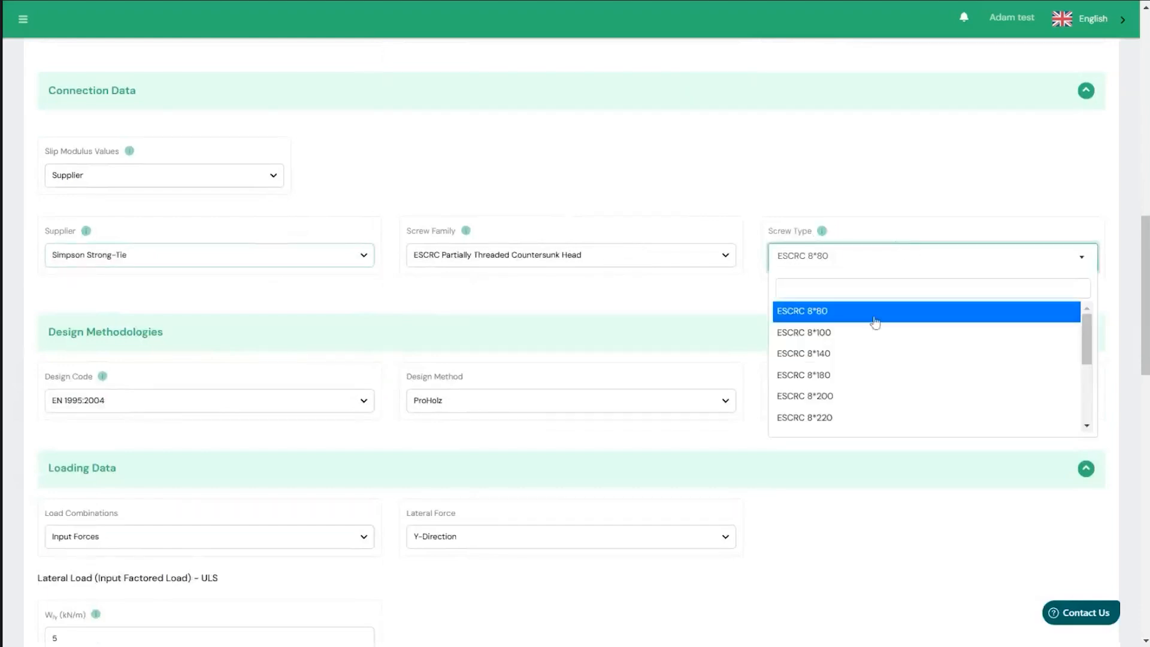
click(863, 374)
scroll(734, 231, up, 1)
scroll(726, 242, up, 8)
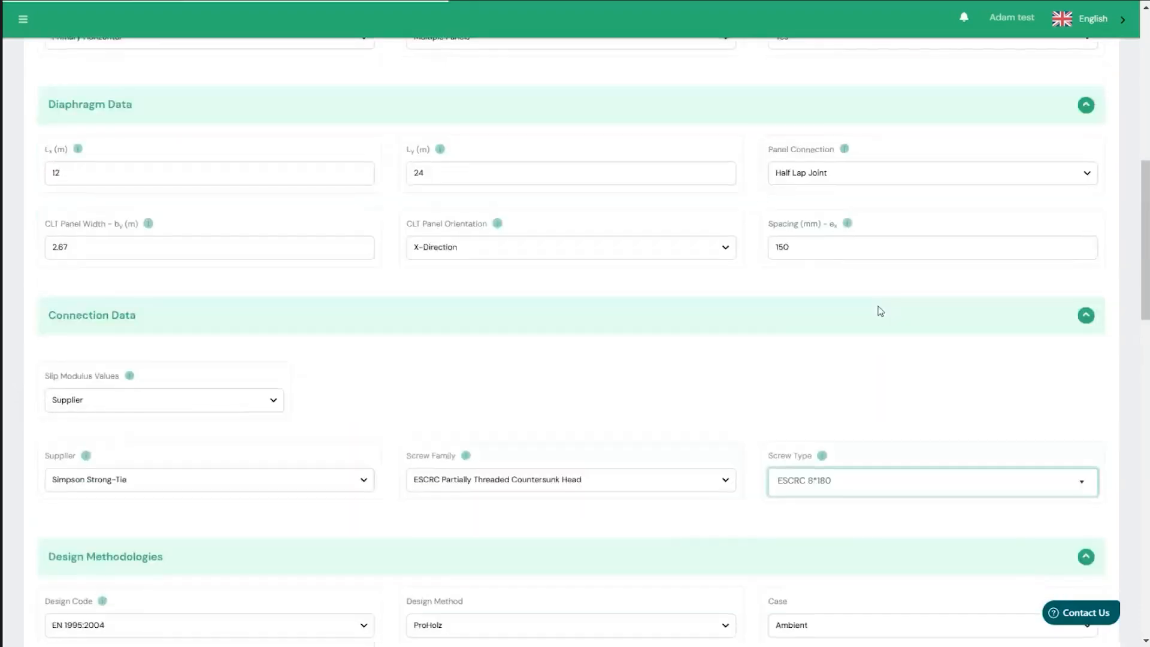
scroll(743, 407, down, 9)
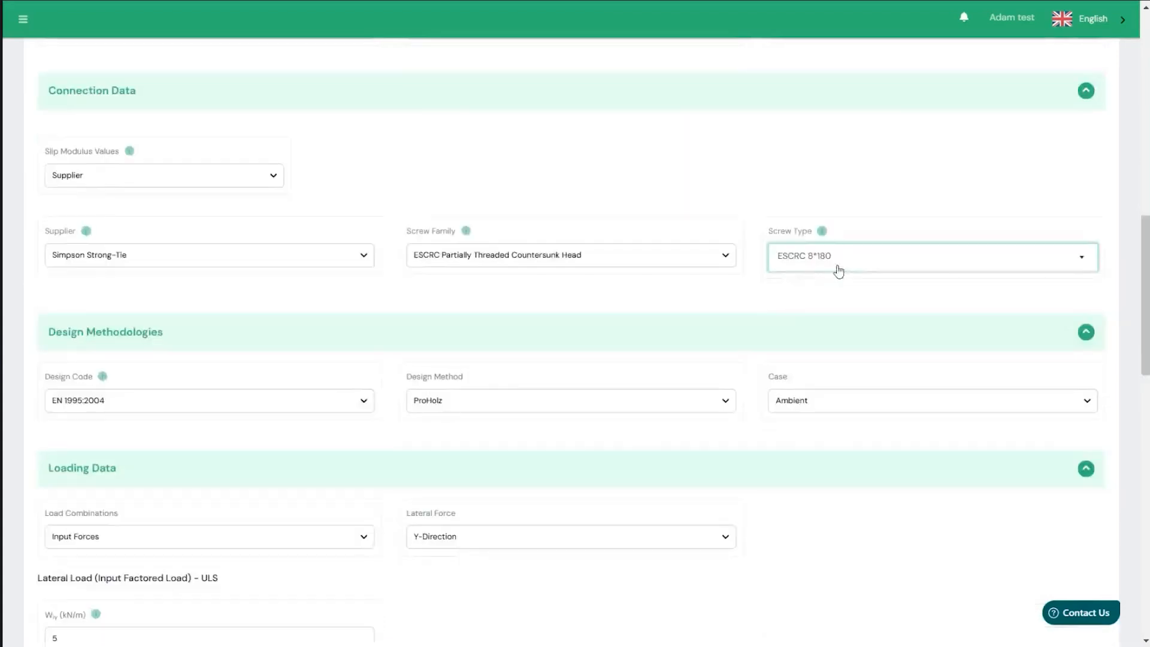
Step: Review the design code, design method and case options, keeping EN 1995:2004, ProHolz and Ambient
scroll(767, 226, down, 3)
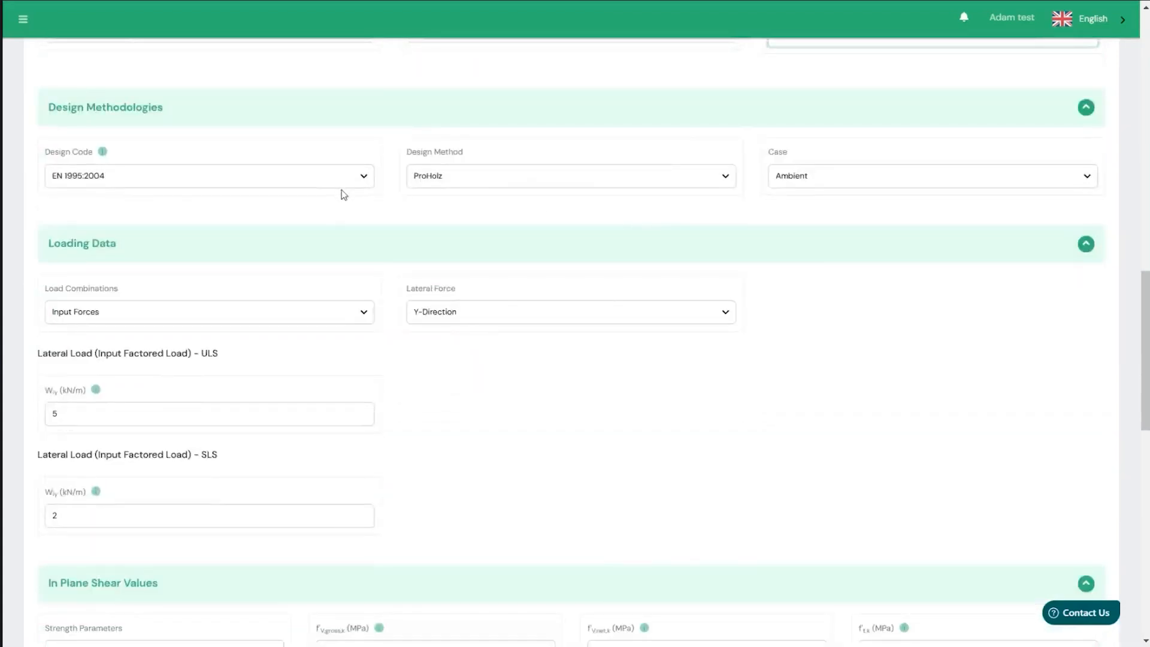
scroll(345, 190, down, 1)
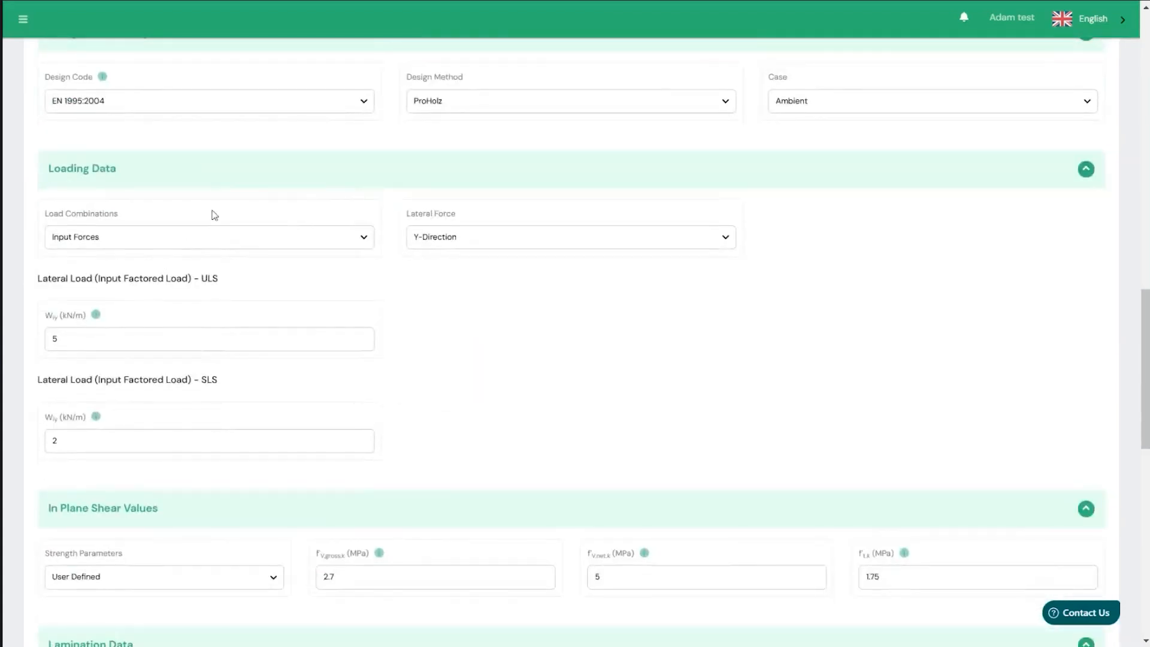
click(317, 97)
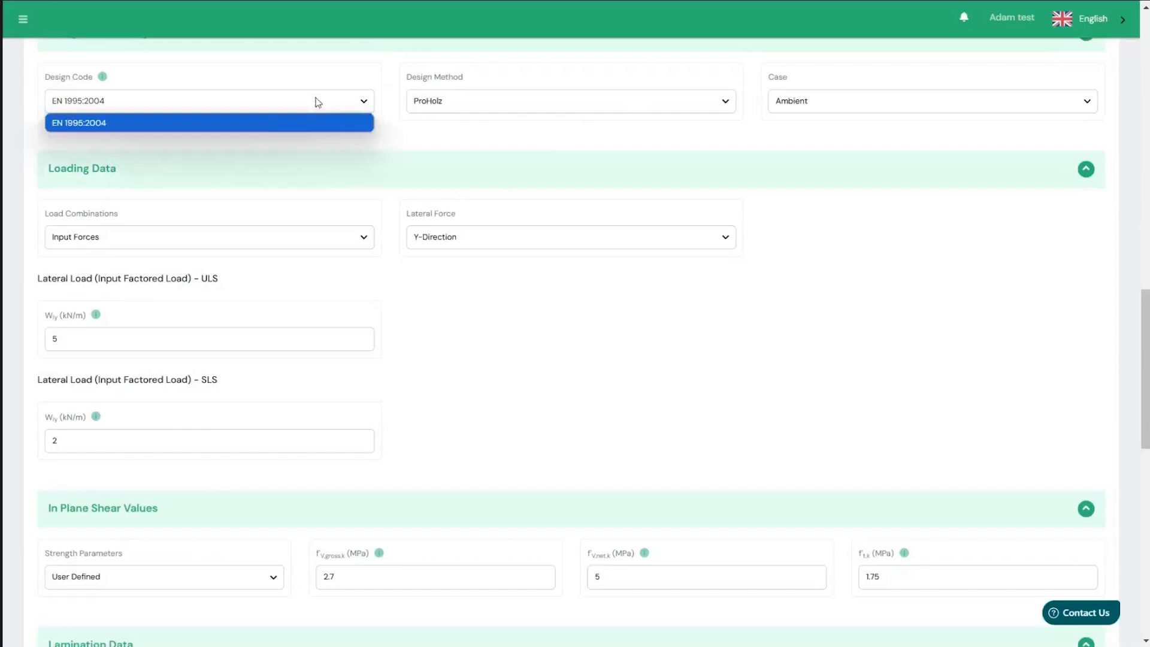
click(458, 102)
click(472, 109)
scroll(845, 103, up, 1)
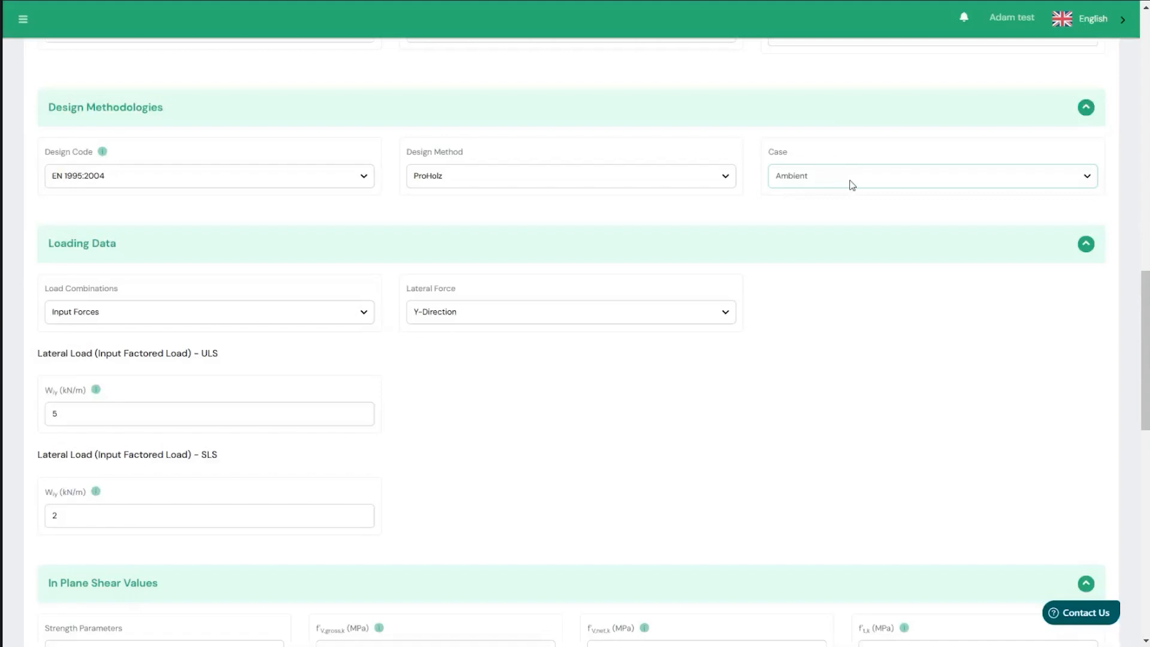
Step: Set the lateral force to X-Direction in the loading data and check the load in the top view
scroll(405, 192, down, 3)
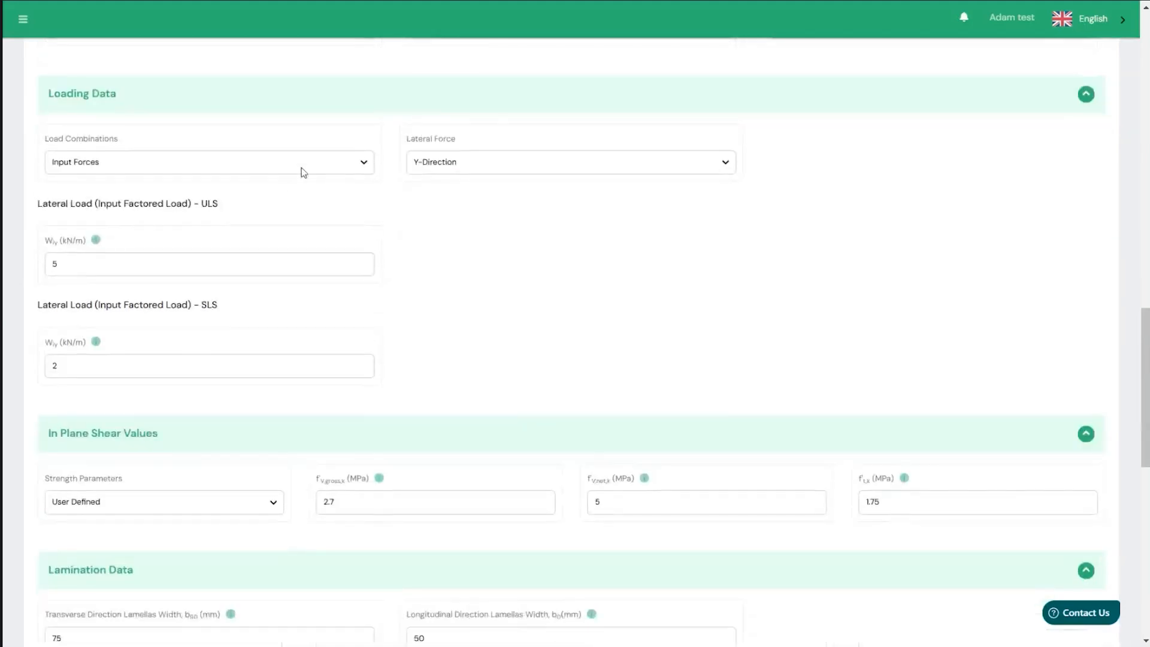
scroll(741, 274, up, 20)
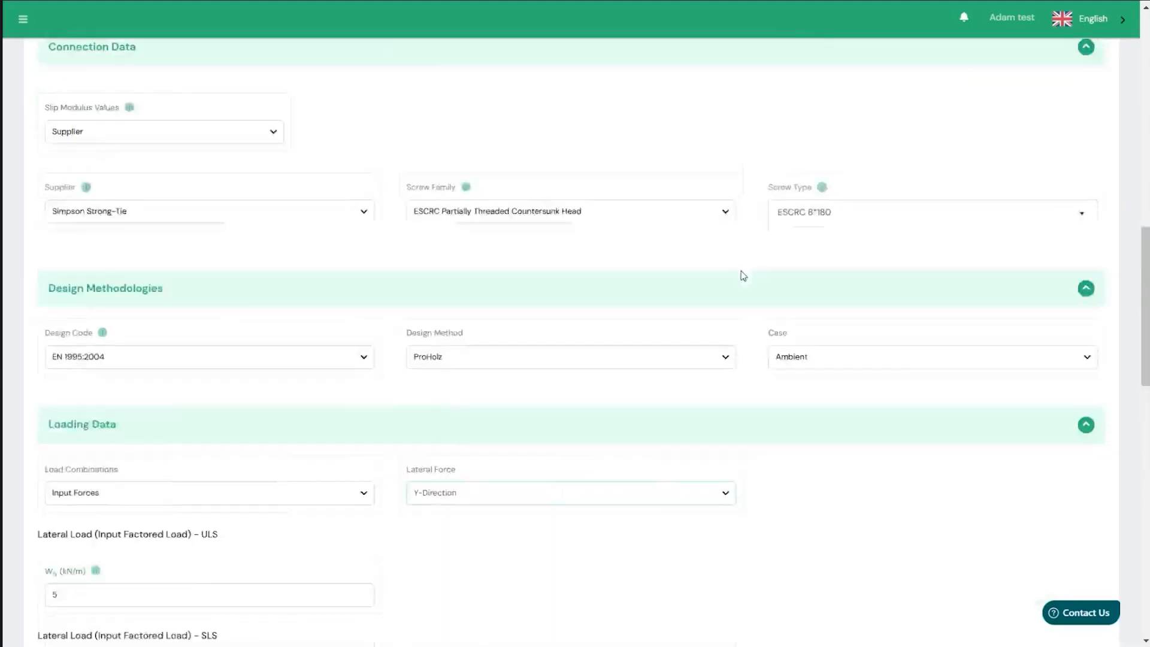
scroll(547, 228, up, 5)
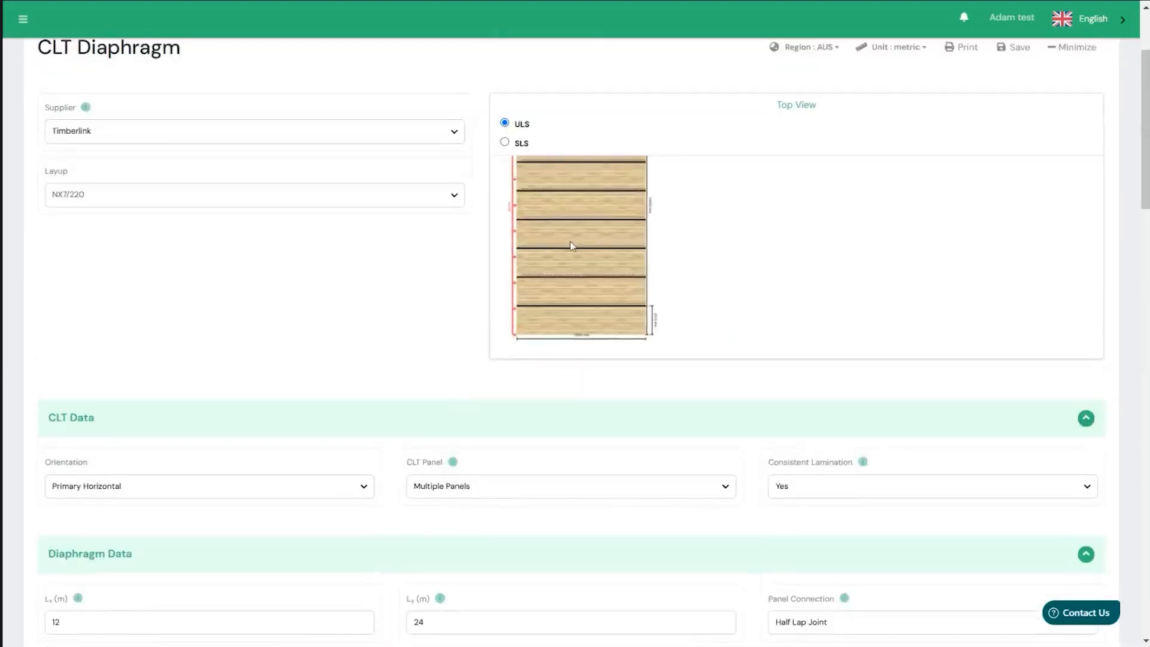
scroll(550, 239, up, 2)
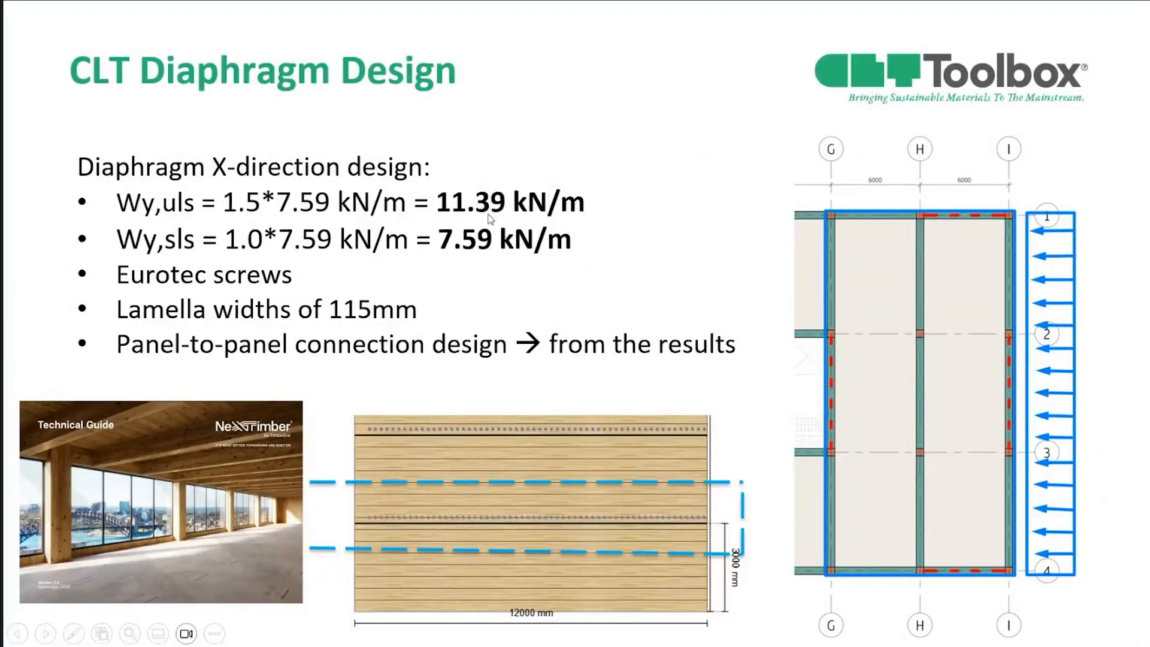
Step: Return from the slides to the CLT Diaphragm calculator and set the lateral load to 11.39 kN/m for ULS and 7.59 kN/m for SLS
key(alt+Tab)
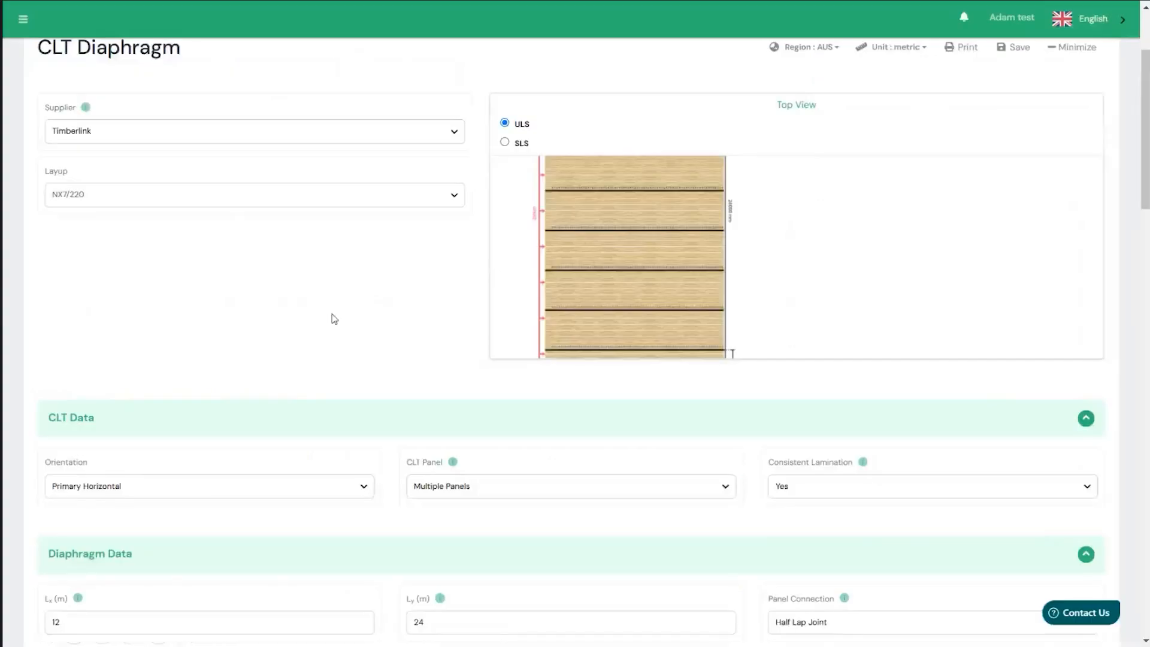
scroll(310, 336, down, 10)
scroll(167, 417, down, 4)
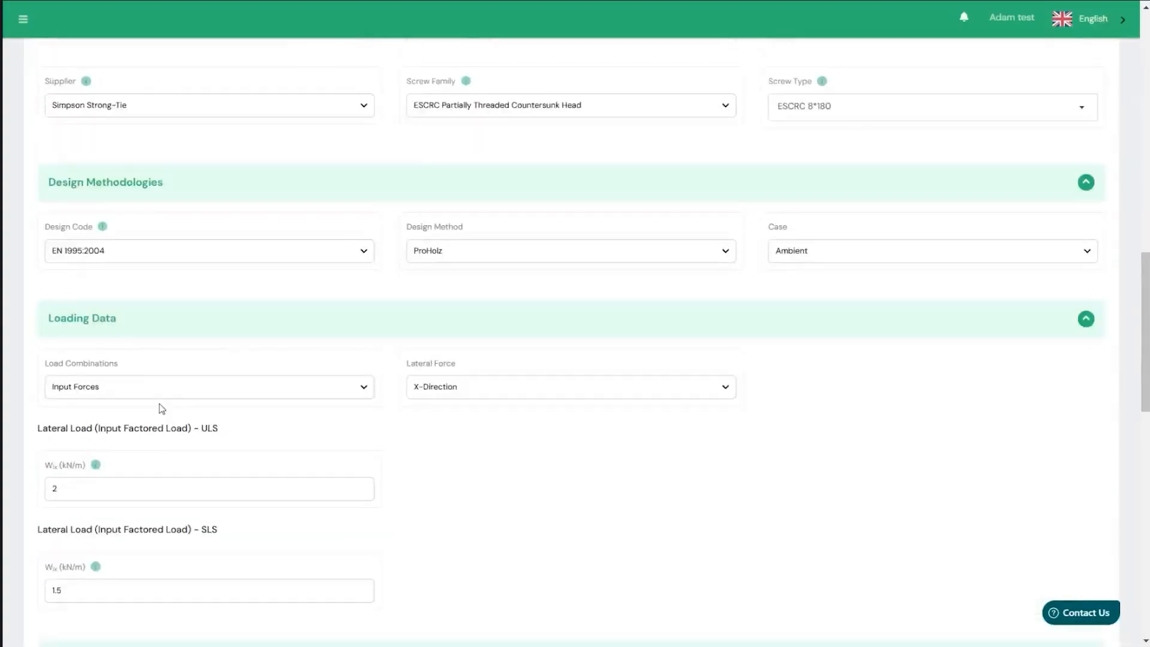
drag(102, 491, 4, 465)
double_click(63, 587)
text(7)
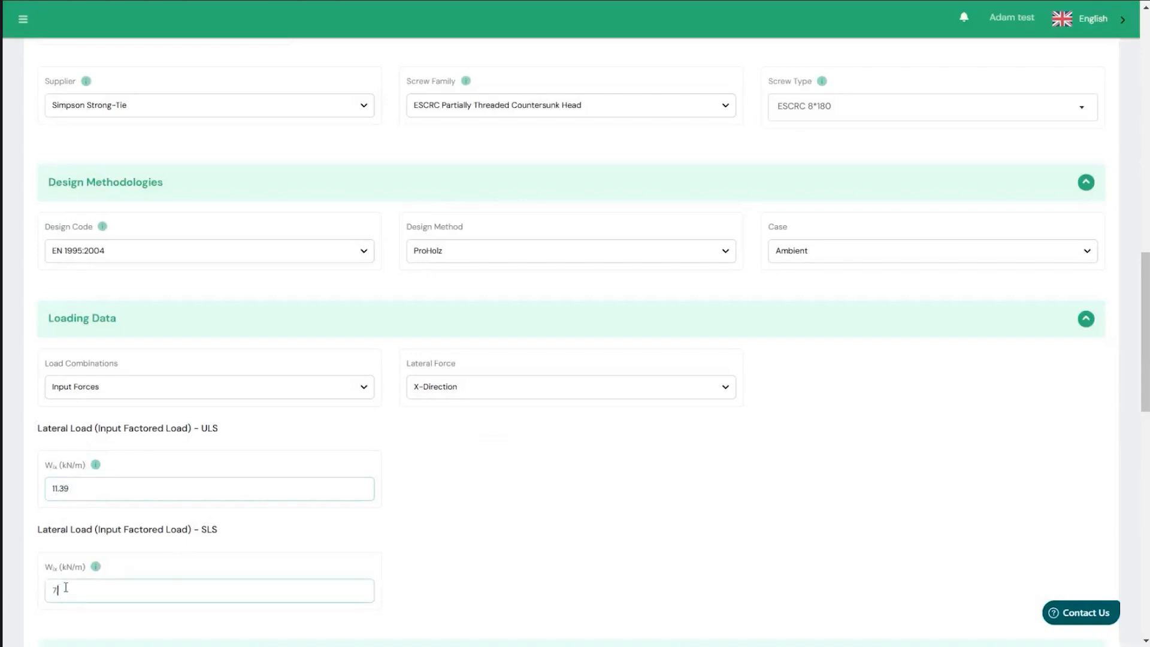
click(561, 478)
scroll(780, 206, up, 3)
scroll(717, 248, down, 3)
Step: Review the in-plane shear values, keeping the strength parameters at User Defined
scroll(547, 208, down, 3)
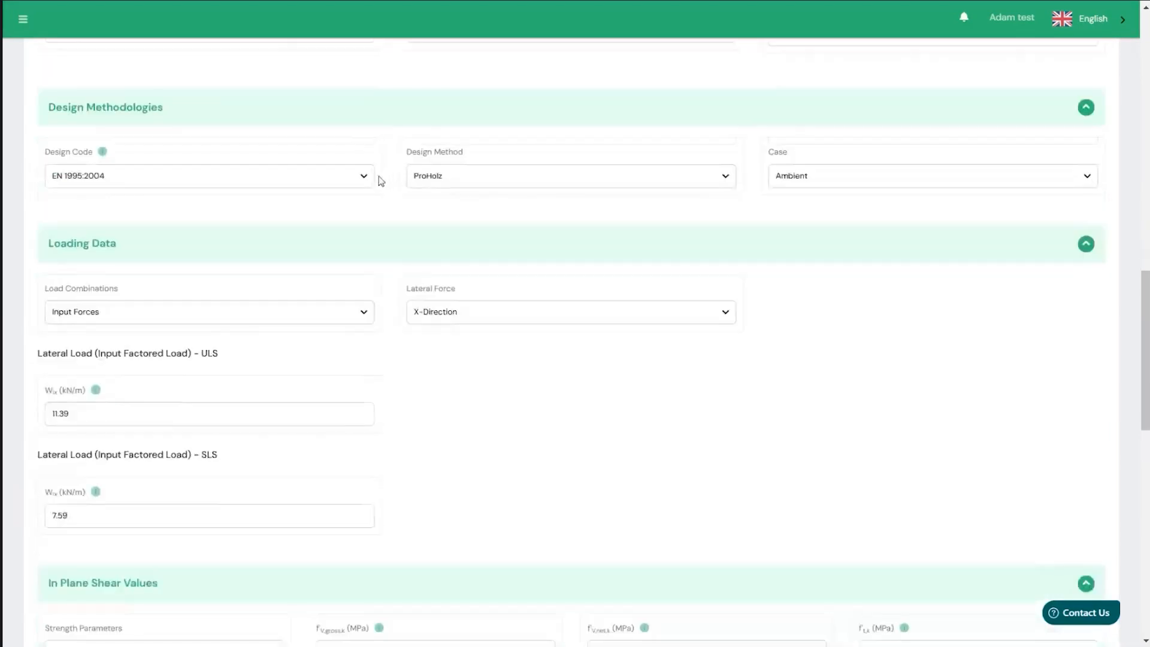
scroll(452, 213, down, 3)
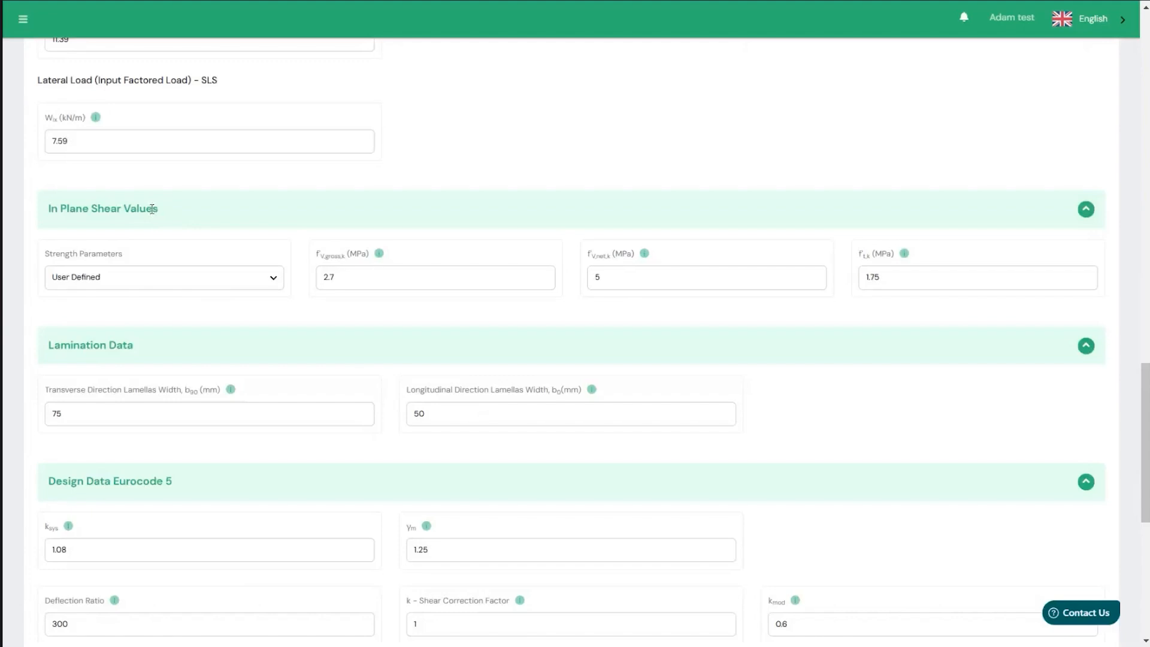
scroll(277, 159, down, 2)
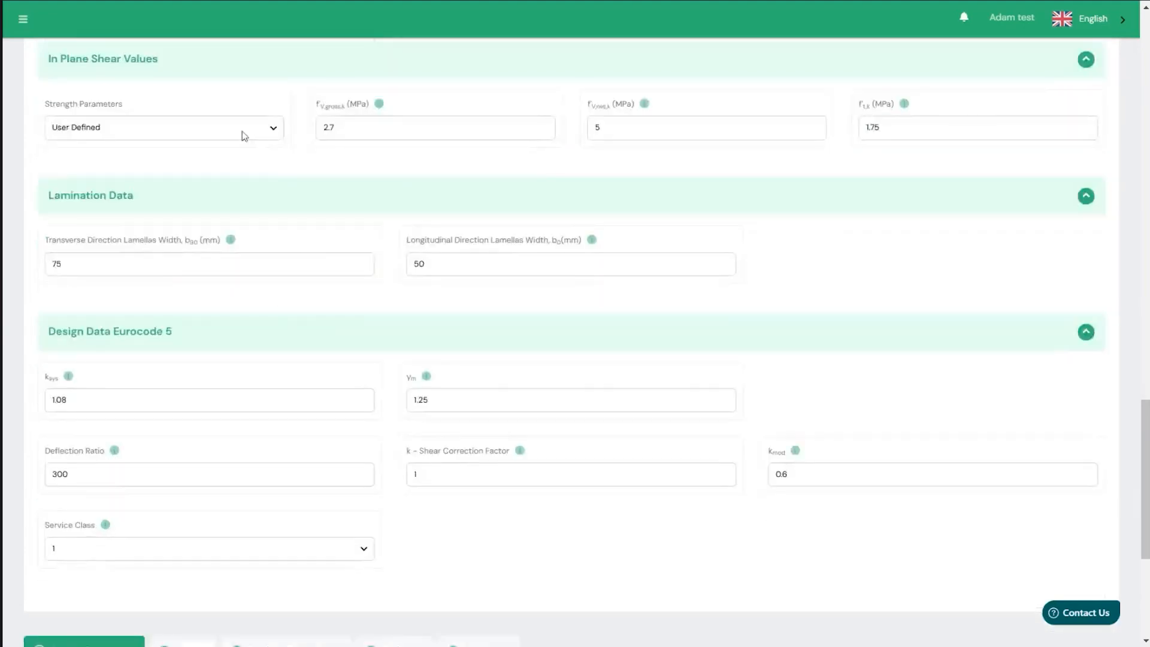
click(242, 138)
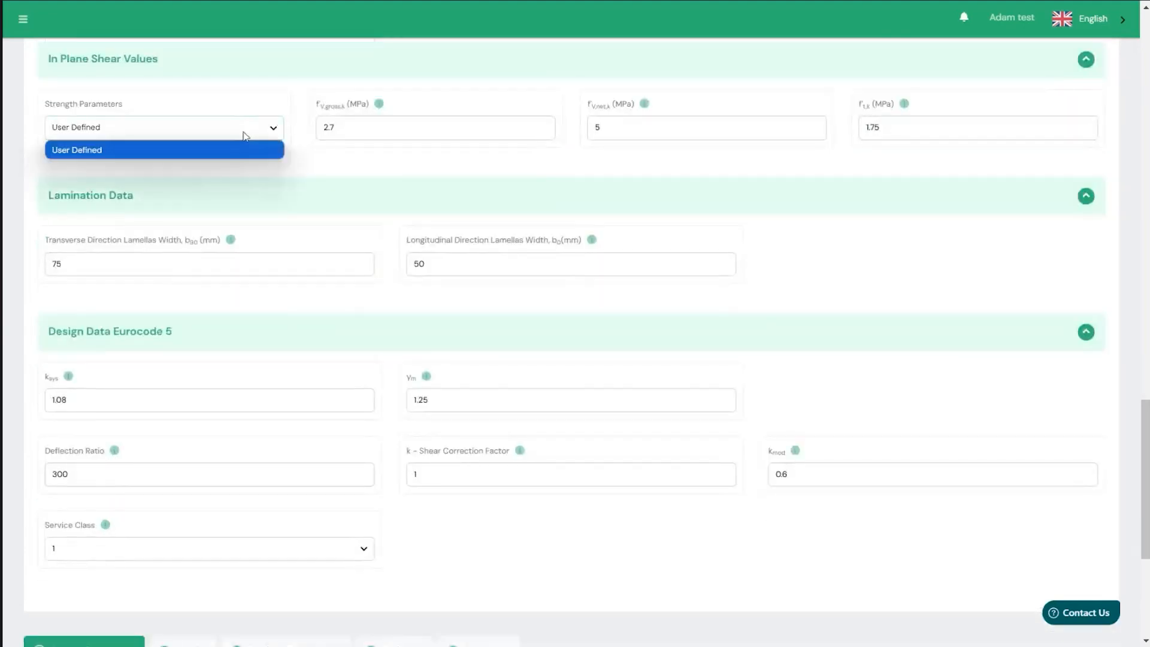
click(219, 156)
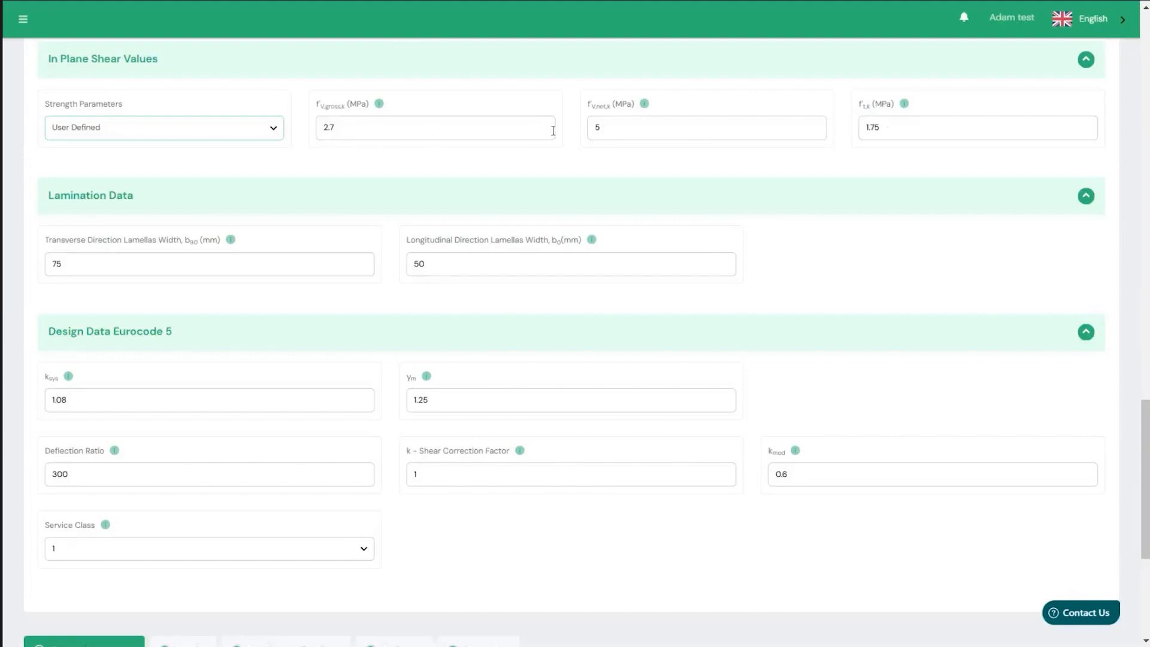
scroll(885, 240, up, 1)
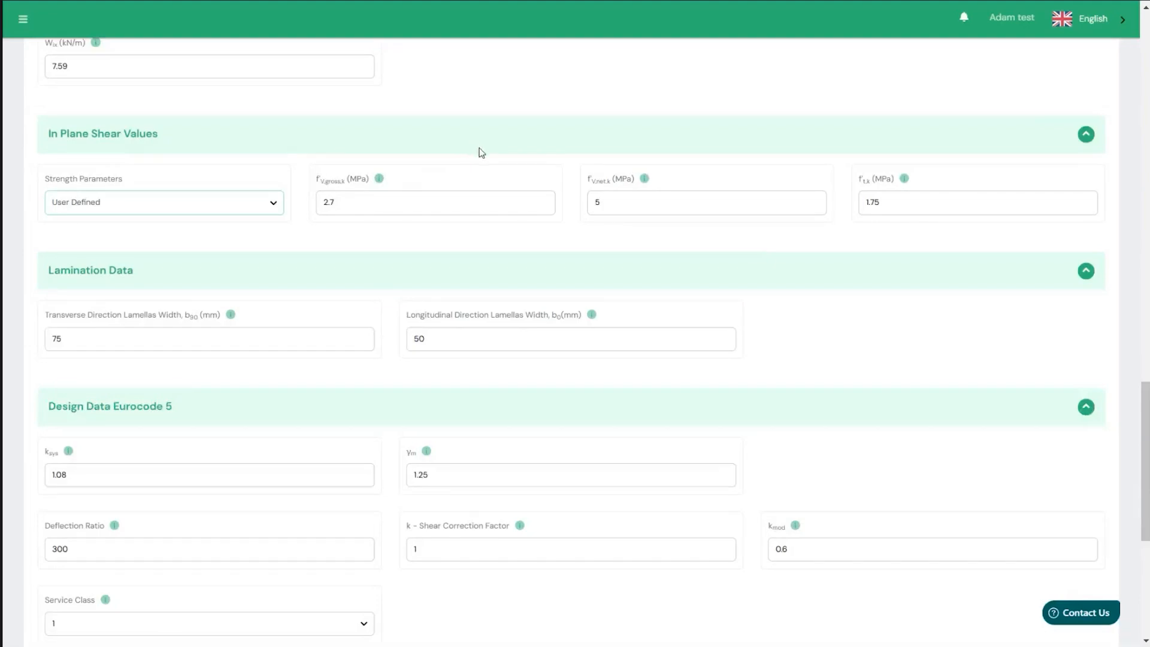
scroll(753, 244, down, 1)
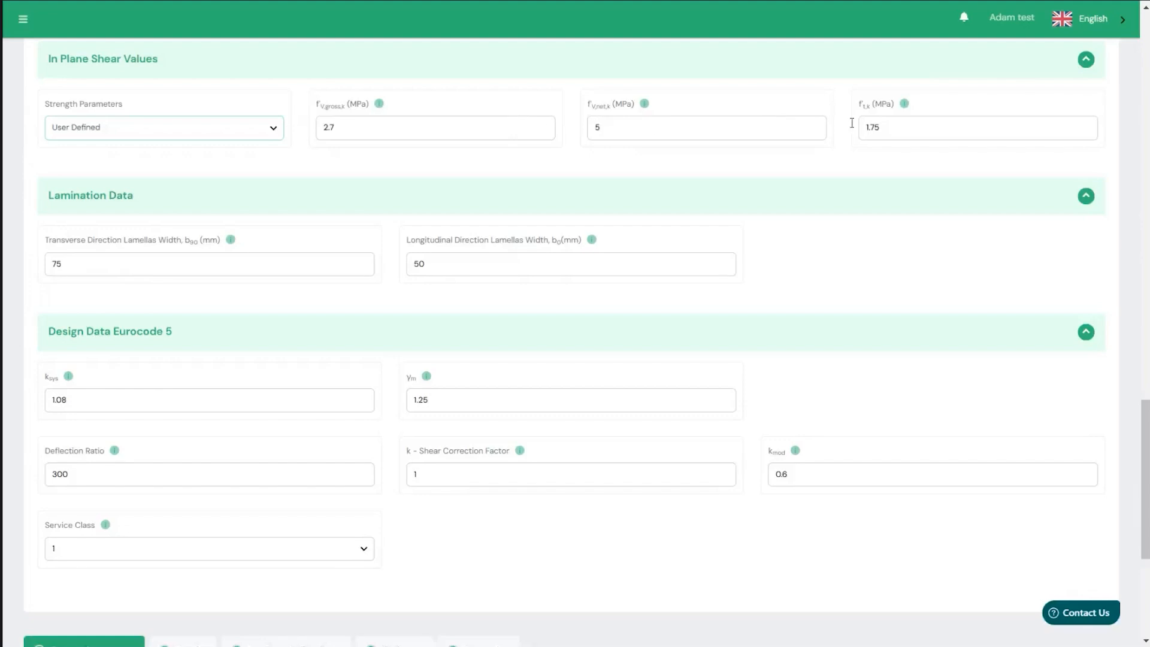
Step: Set both the transverse and longitudinal lamella widths to 115 mm
scroll(393, 210, down, 1)
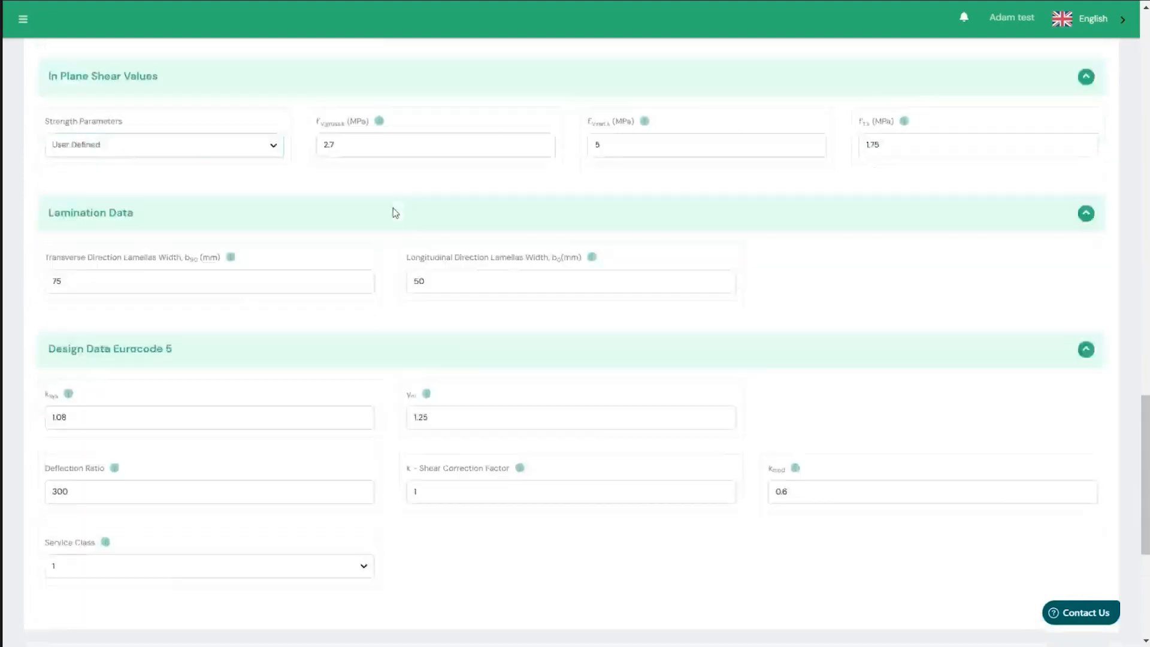
double_click(217, 191)
text(115)
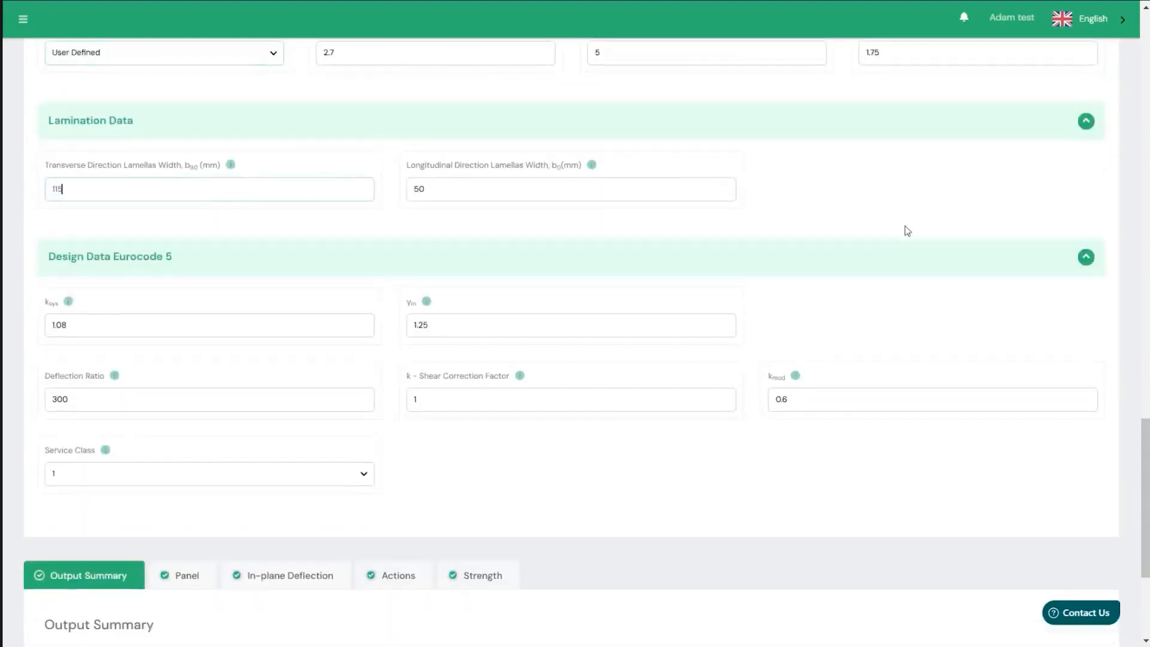
double_click(441, 192)
text(11)
Step: Consult the service class reference information in the Eurocode 5 design data, then close it
scroll(380, 217, down, 3)
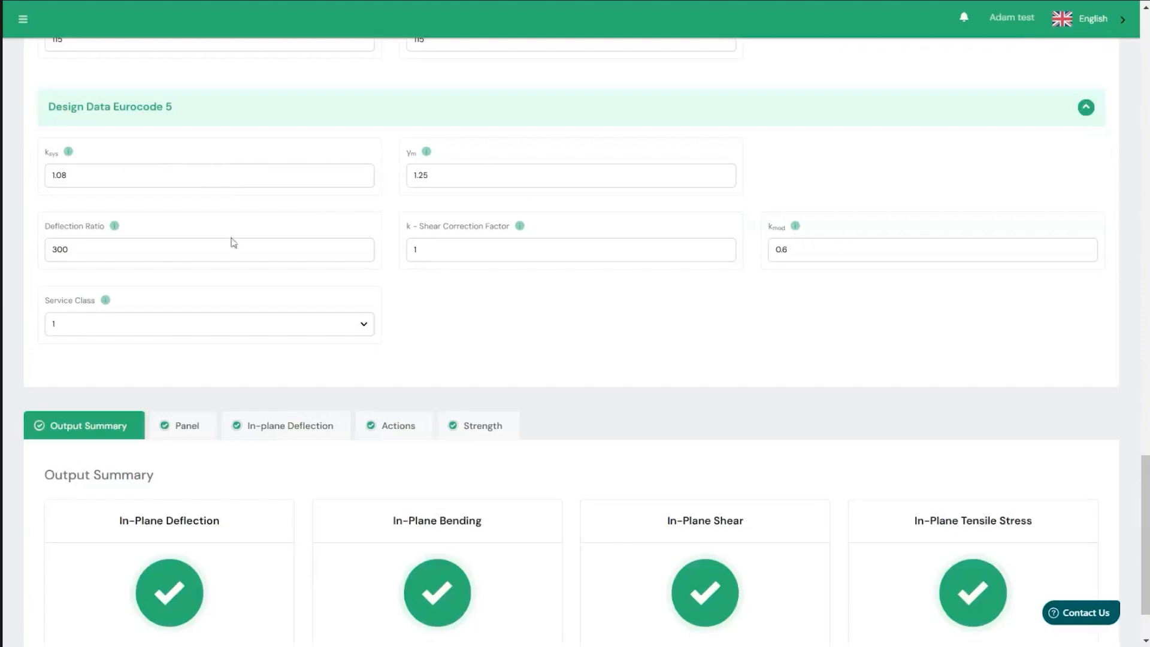
click(101, 304)
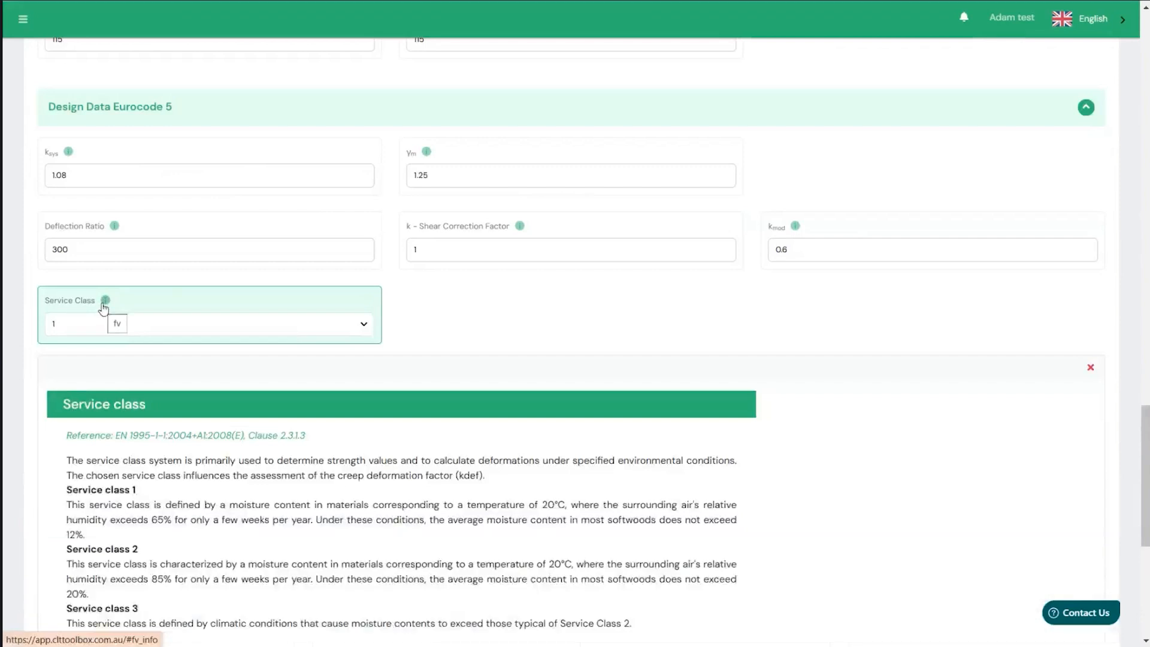
click(108, 153)
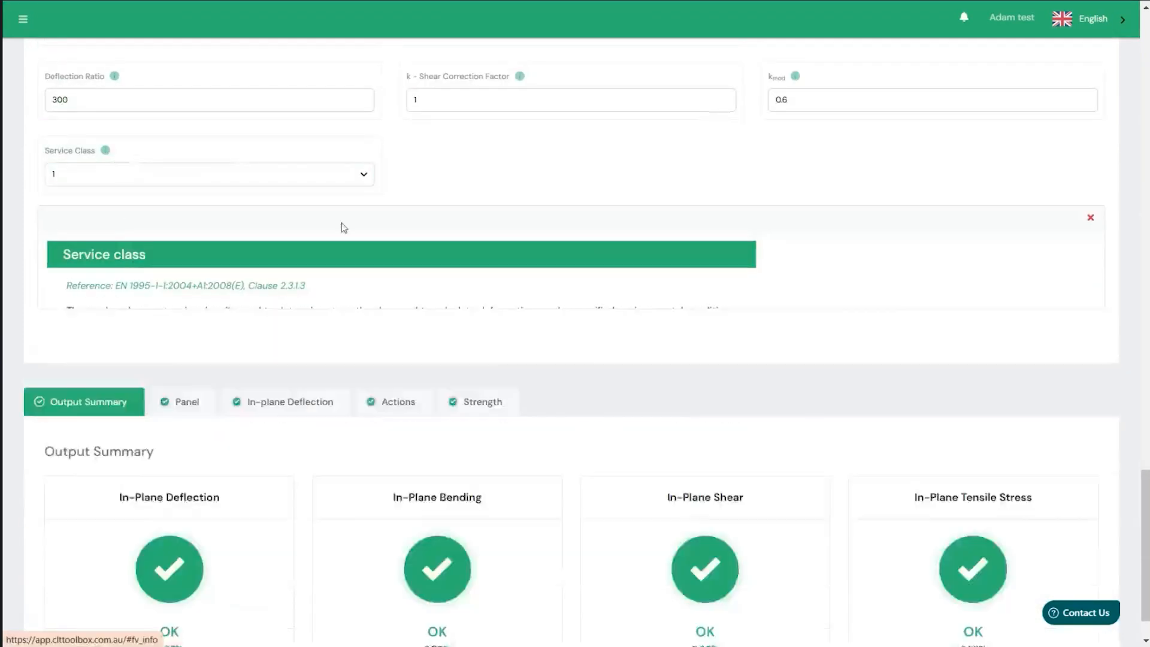
scroll(392, 248, up, 2)
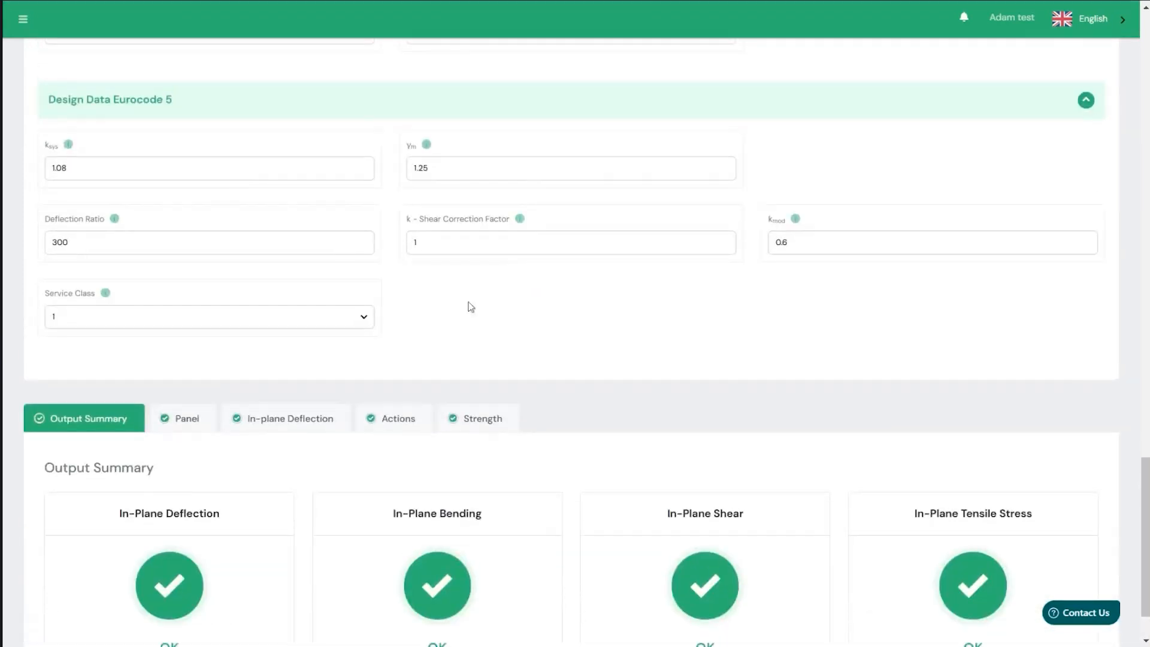
Step: Review the output summary checks, then the panel properties and in-plane stiffness tables
scroll(516, 324, down, 1)
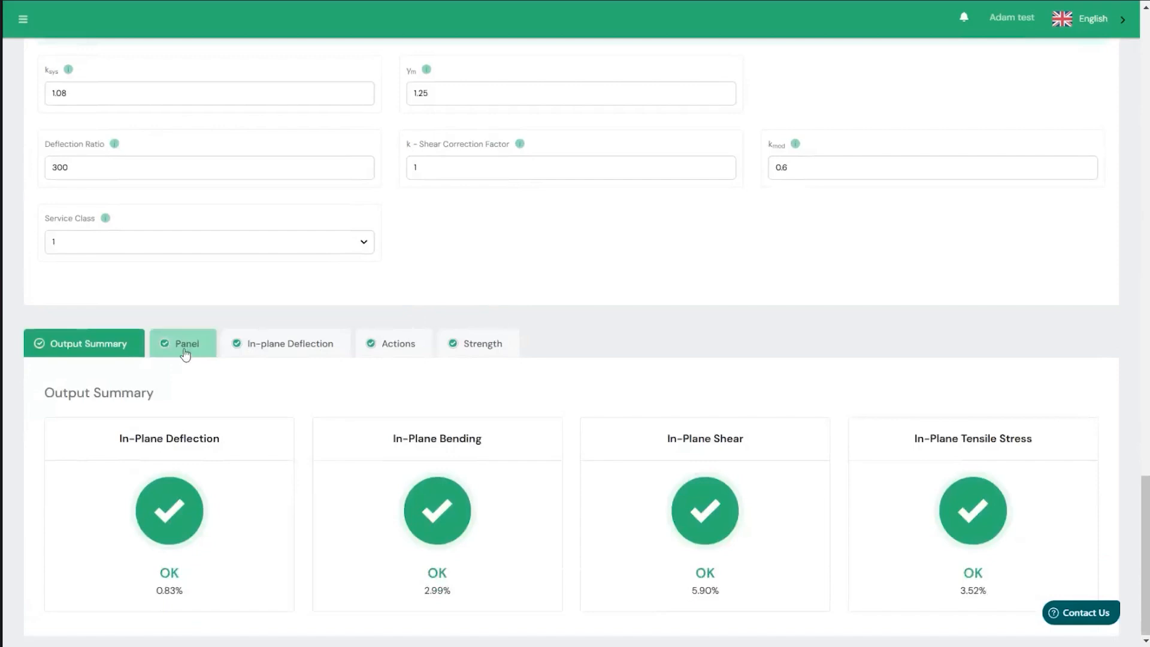
scroll(186, 352, up, 1)
scroll(200, 342, down, 1)
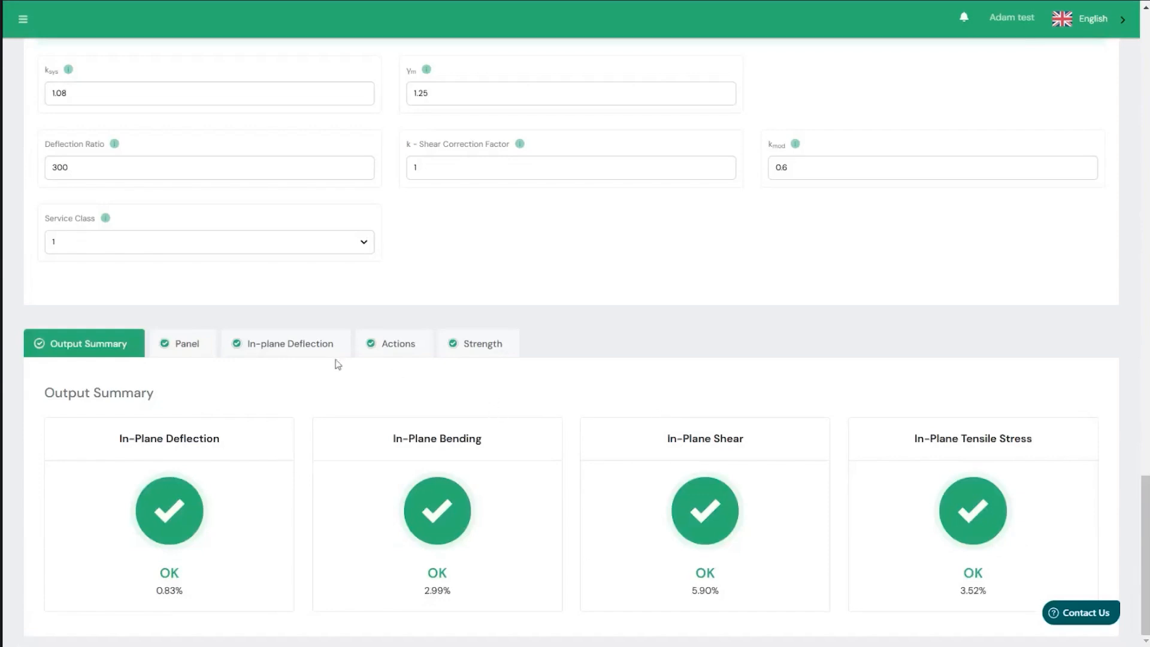
click(207, 343)
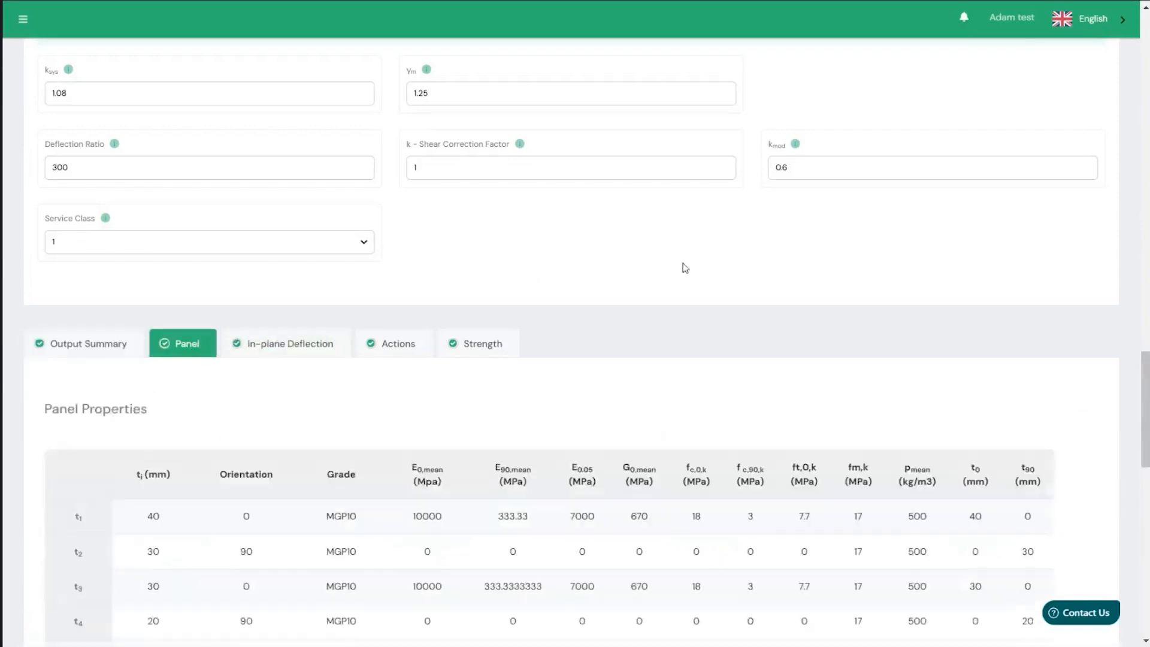
scroll(683, 268, down, 4)
scroll(683, 268, down, 8)
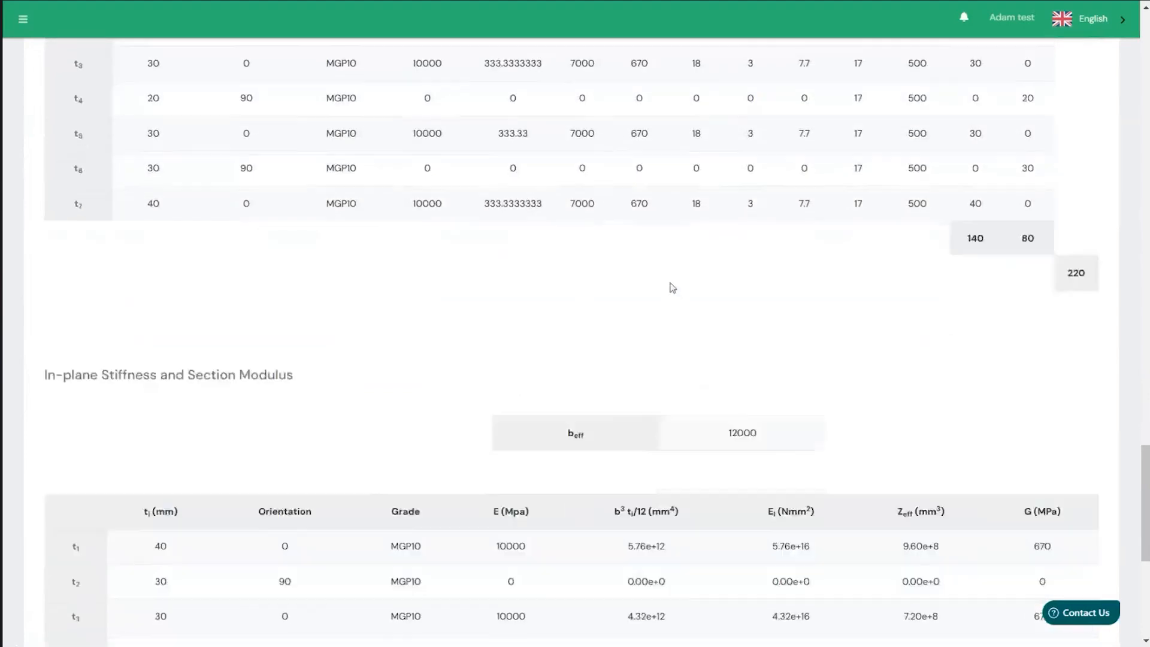
scroll(676, 282, down, 3)
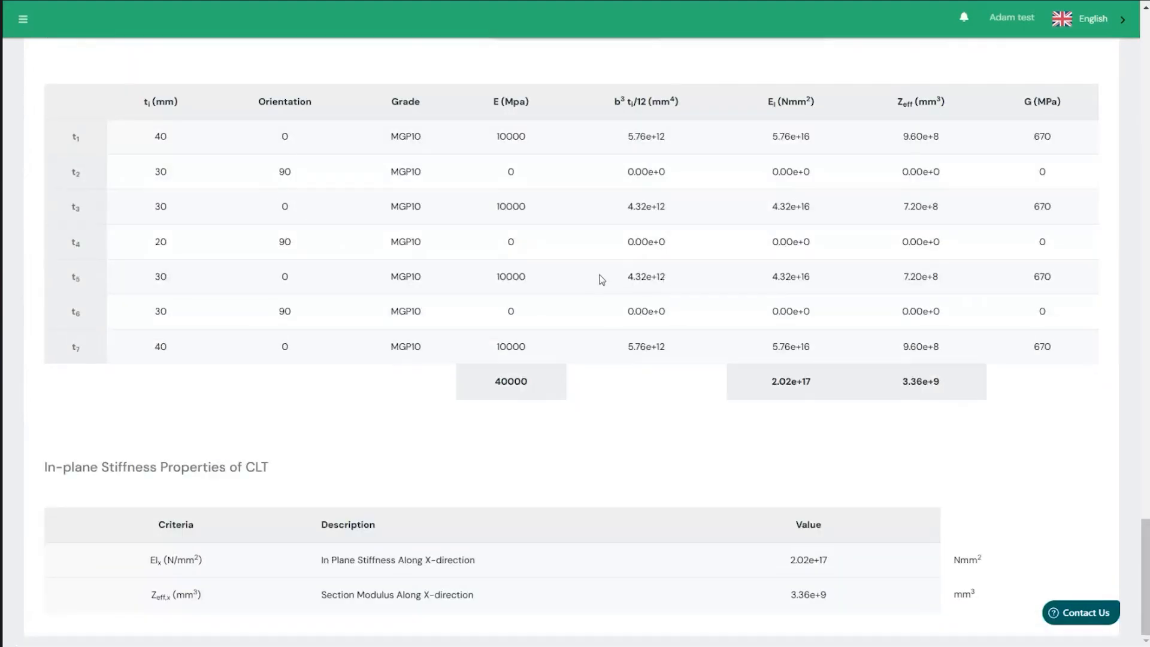
Step: Open the in-plane deflection results
scroll(574, 308, up, 15)
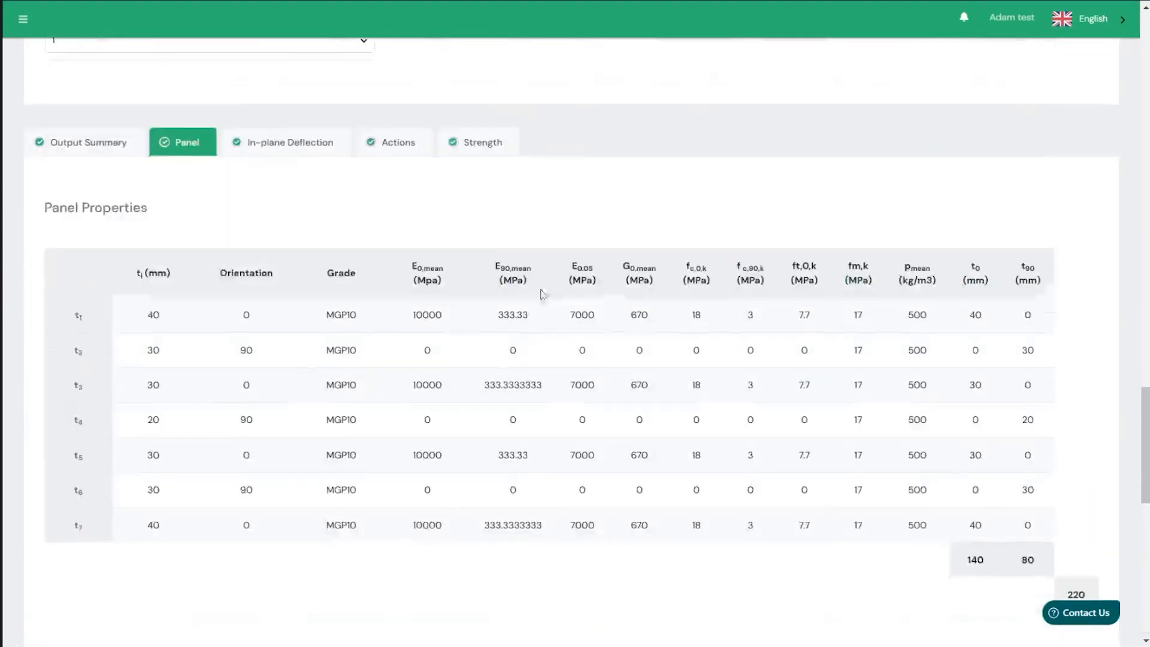
click(297, 317)
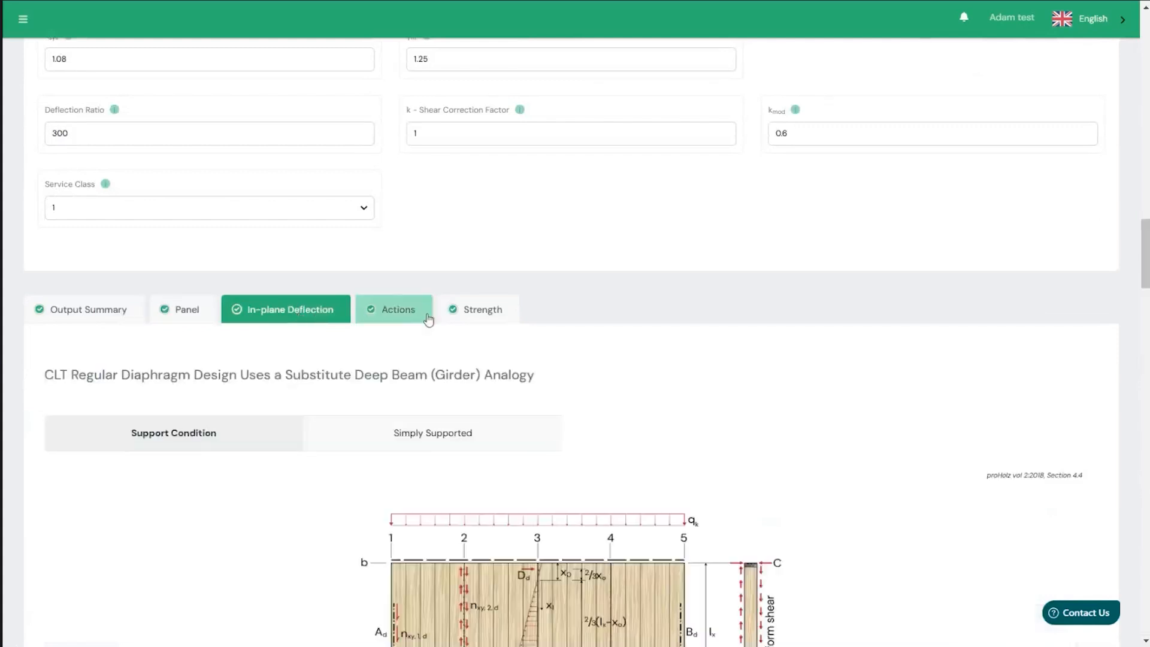
Step: Examine the support condition and the deep beam analogy diagram in the in-plane deflection results
scroll(804, 290, down, 3)
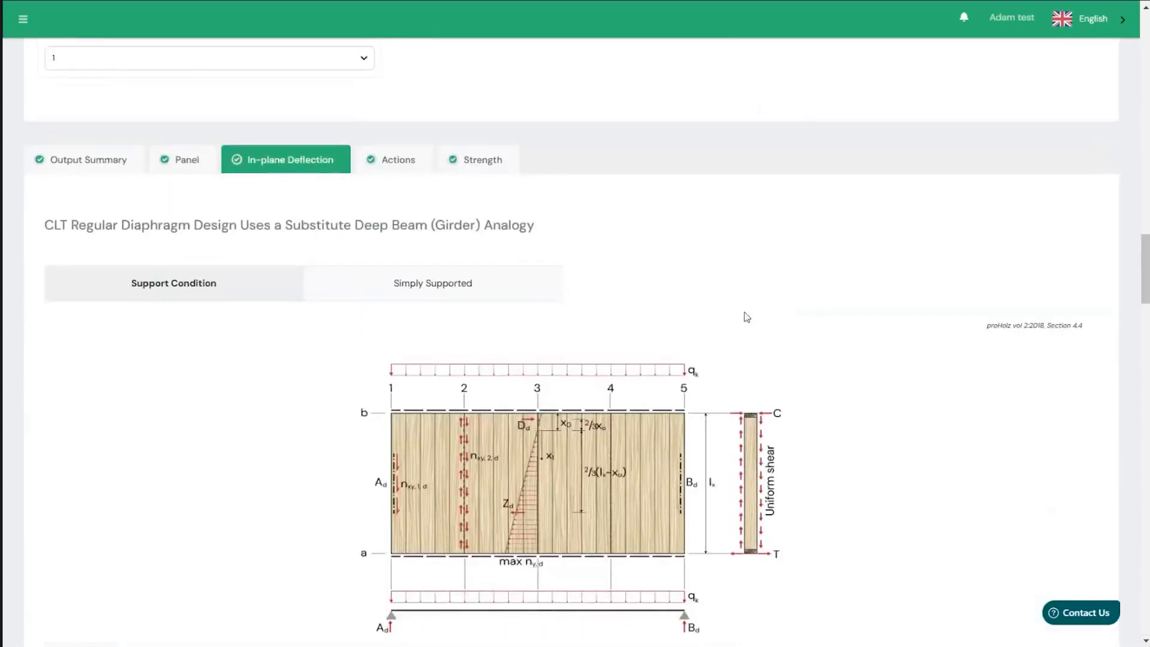
scroll(775, 303, down, 1)
scroll(740, 289, down, 1)
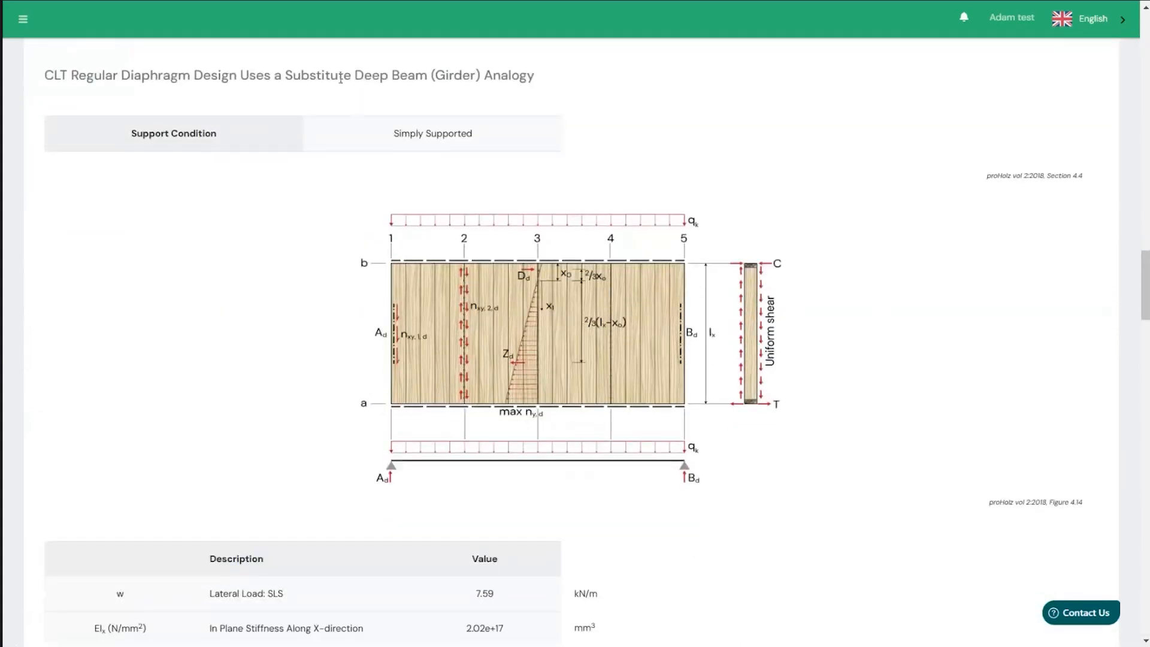
double_click(1064, 175)
scroll(473, 336, down, 1)
scroll(471, 335, down, 3)
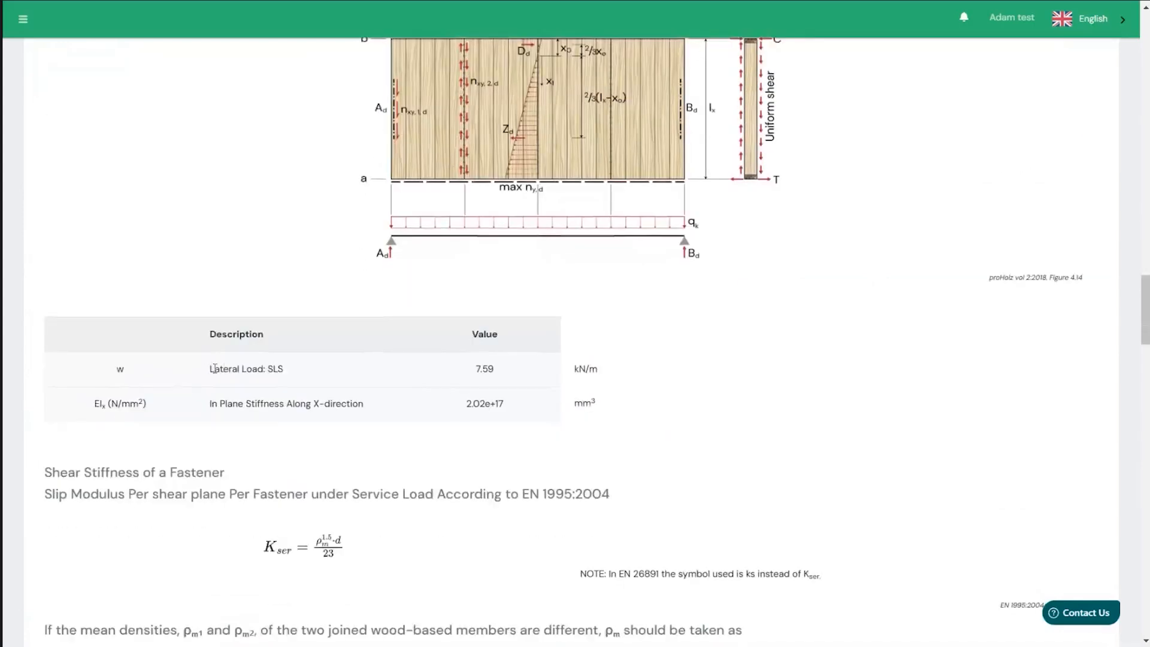
Step: Review the lateral load and stiffness inputs and the fastener slip modulus calculation according to EN 1995:2004
scroll(332, 363, down, 5)
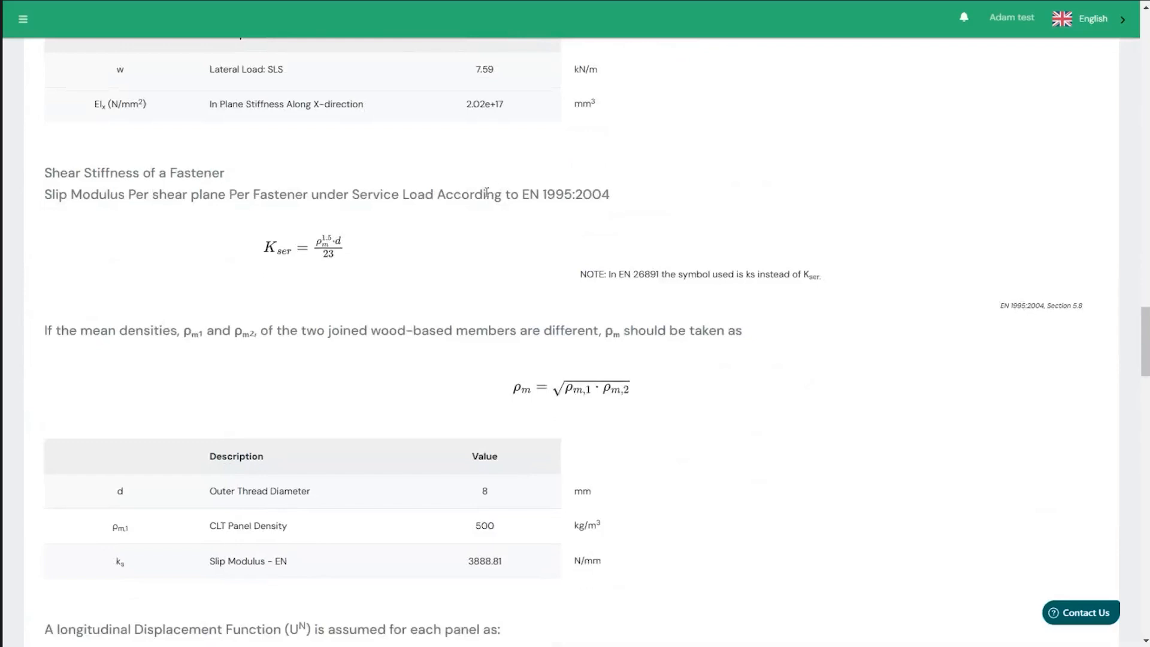
scroll(359, 226, down, 1)
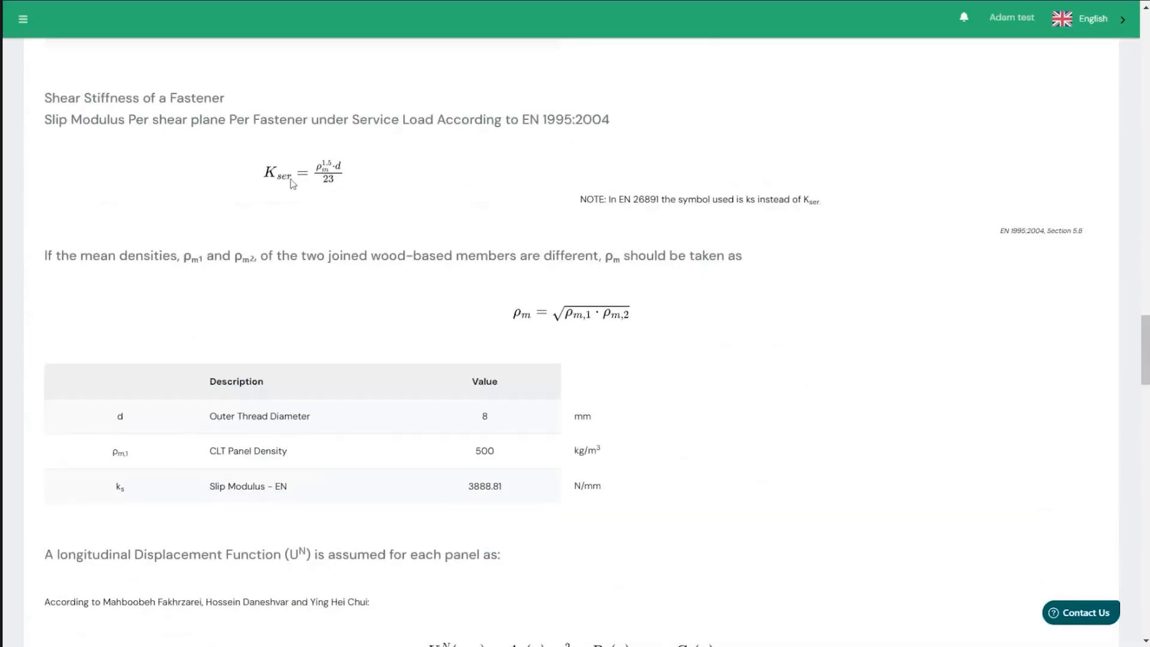
scroll(372, 210, down, 1)
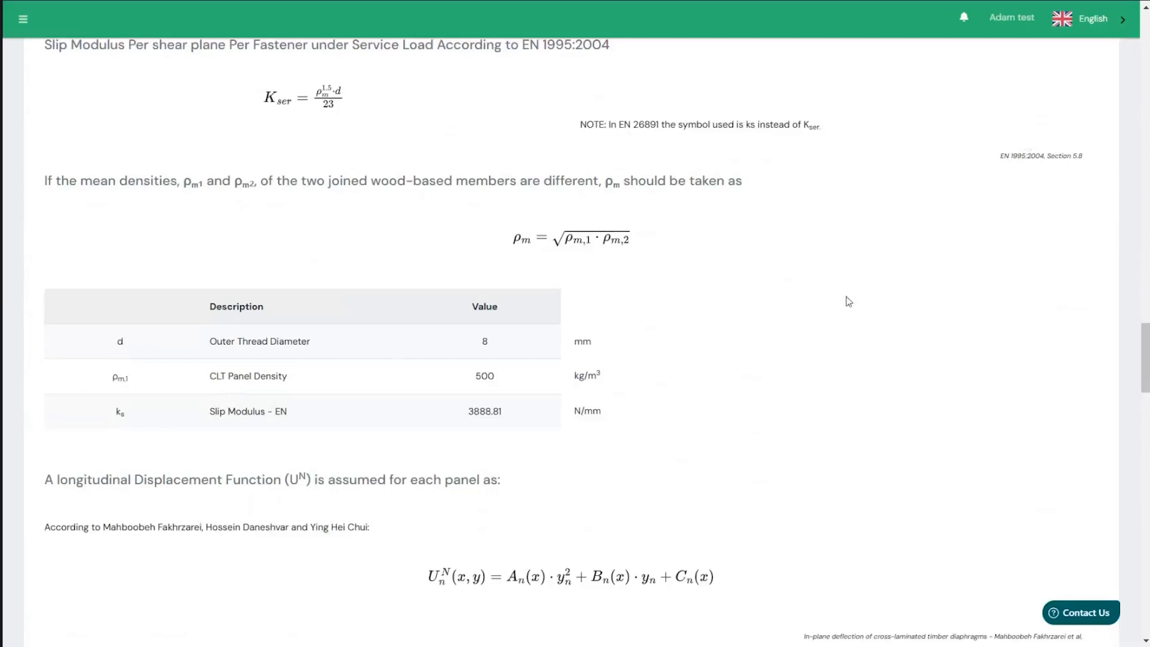
Step: Read the longitudinal displacement function and the mid-span deformation formulas with their table of variables
scroll(780, 251, down, 5)
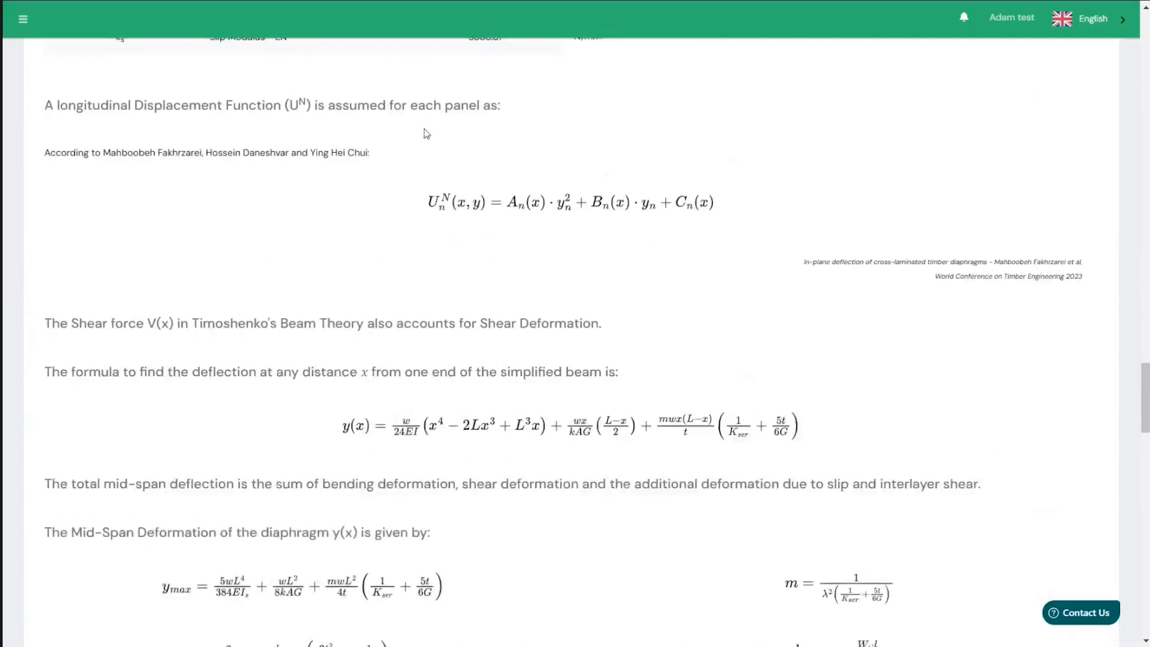
scroll(640, 211, down, 1)
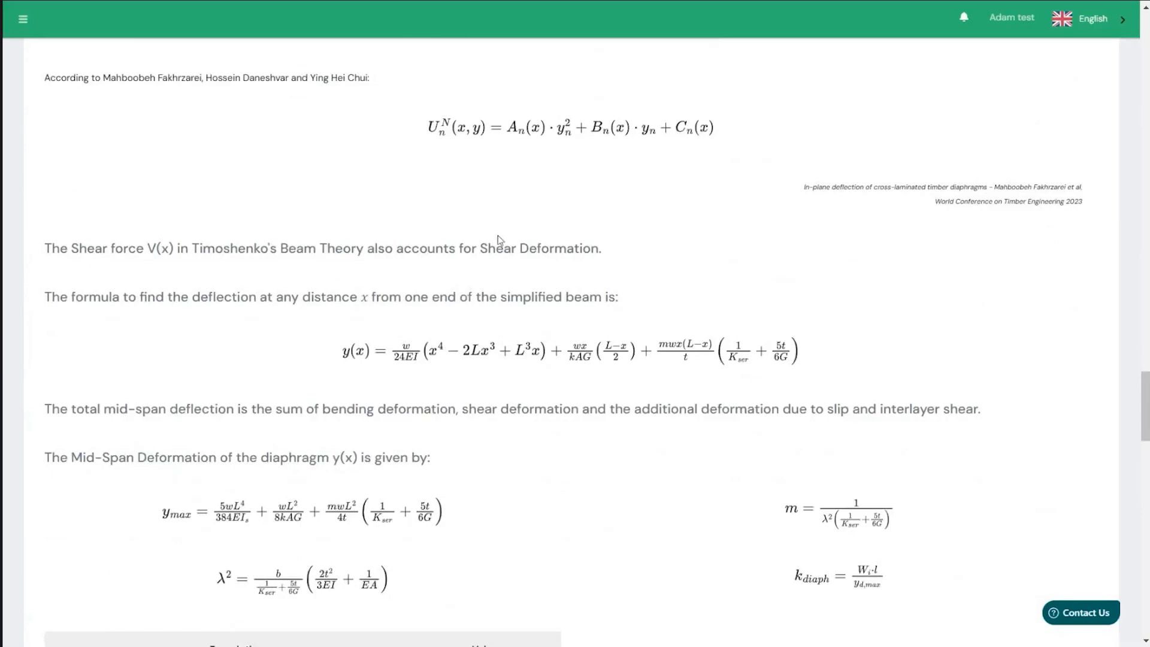
scroll(499, 240, down, 3)
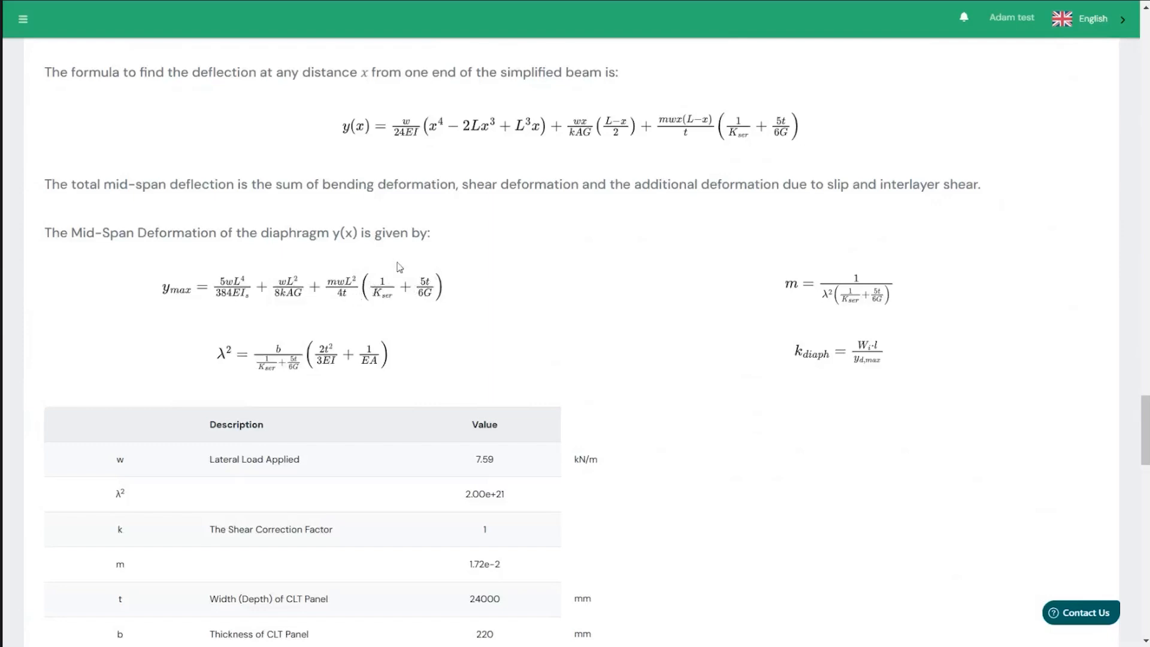
scroll(420, 250, down, 5)
scroll(425, 240, up, 1)
scroll(393, 231, down, 13)
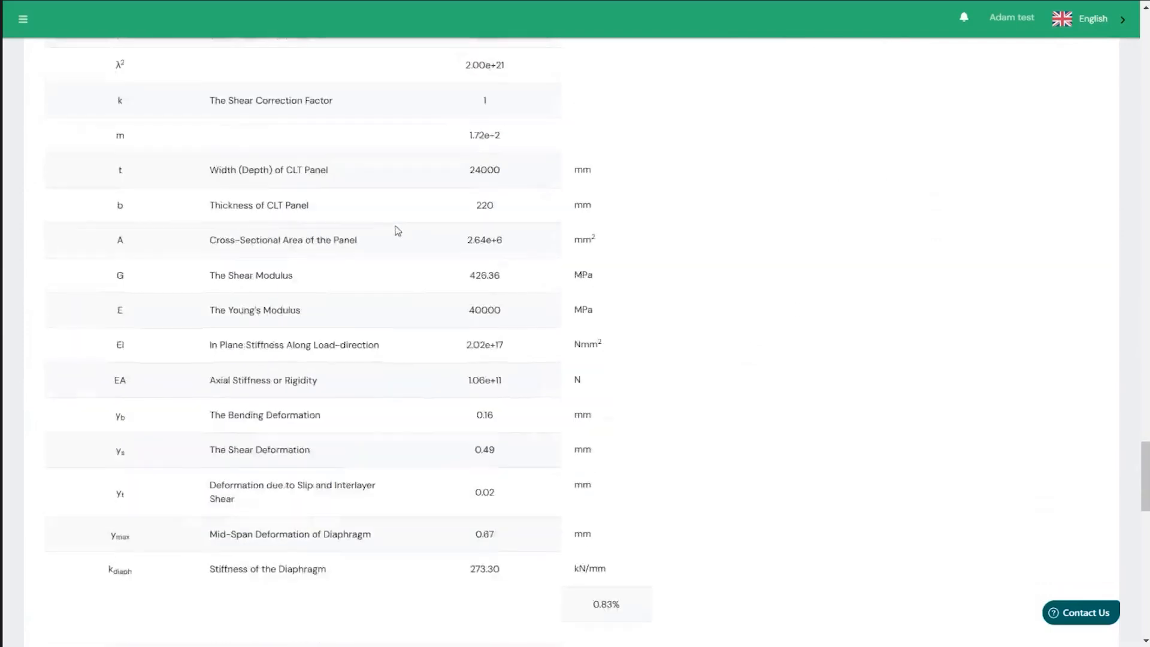
Step: Review the deflection curve and the panel stiffness, total diaphragm stiffness and connection stiffness calculations
scroll(113, 254, down, 3)
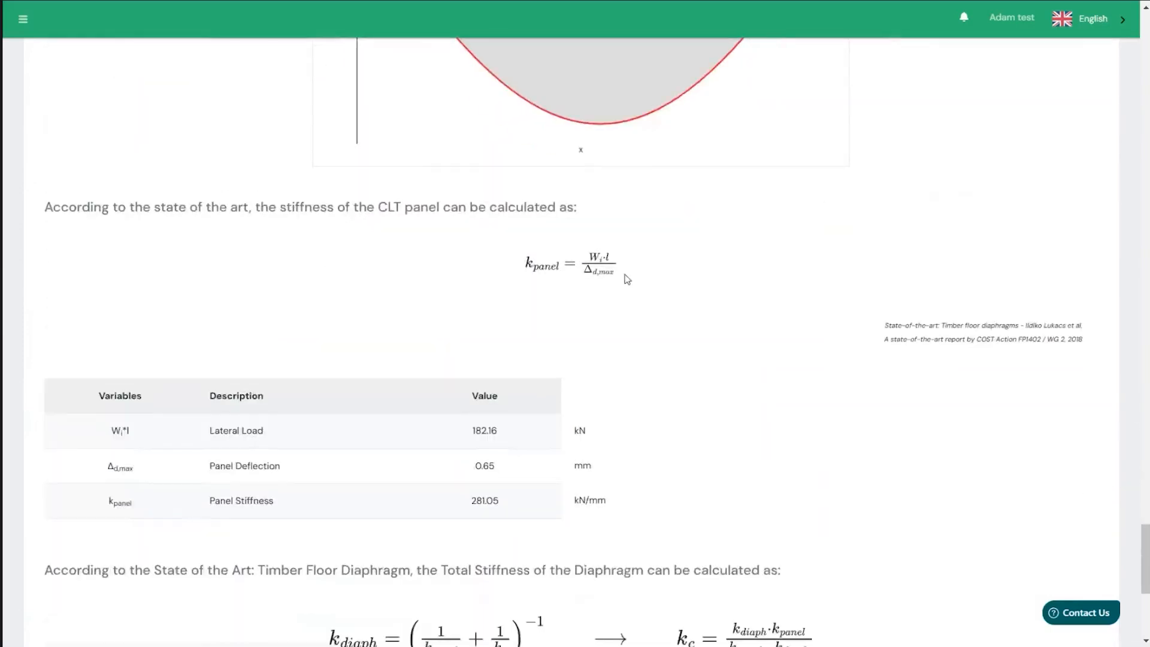
scroll(320, 209, down, 3)
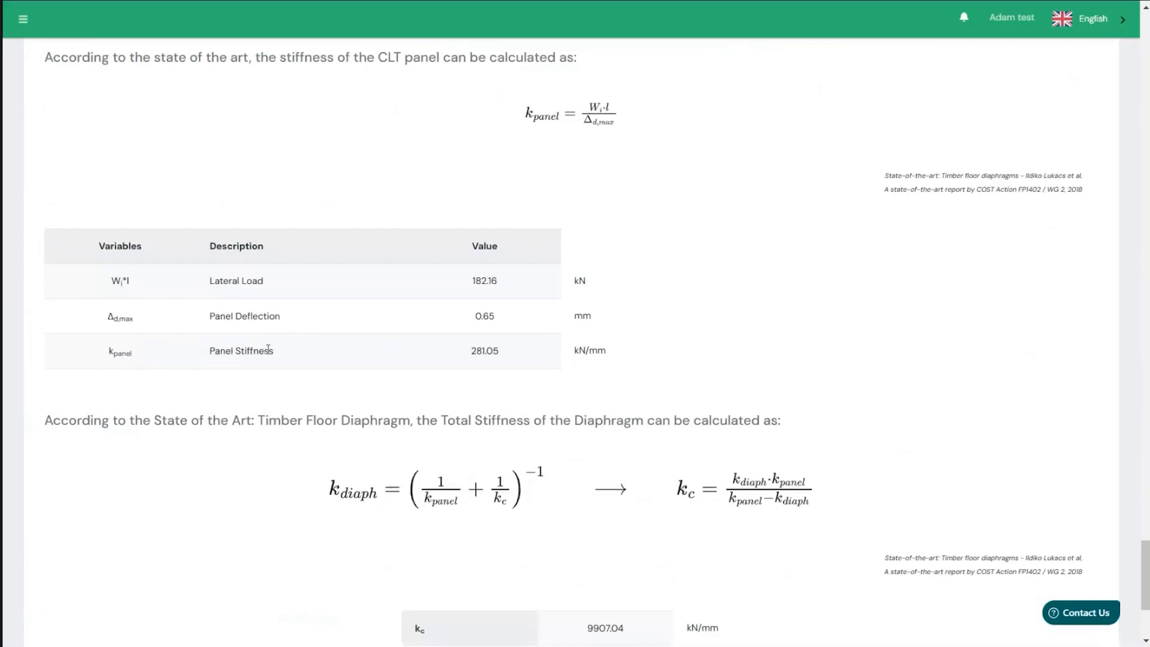
scroll(254, 301, down, 4)
double_click(245, 119)
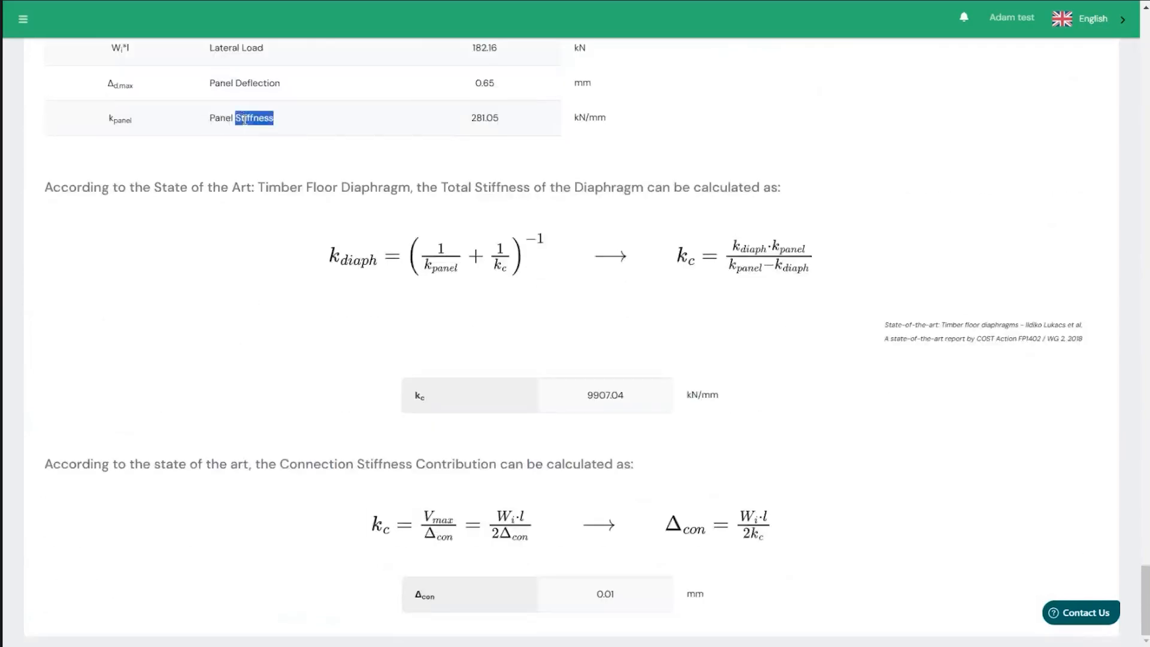
click(245, 120)
click(457, 383)
scroll(1042, 306, up, 4)
scroll(1066, 325, up, 1)
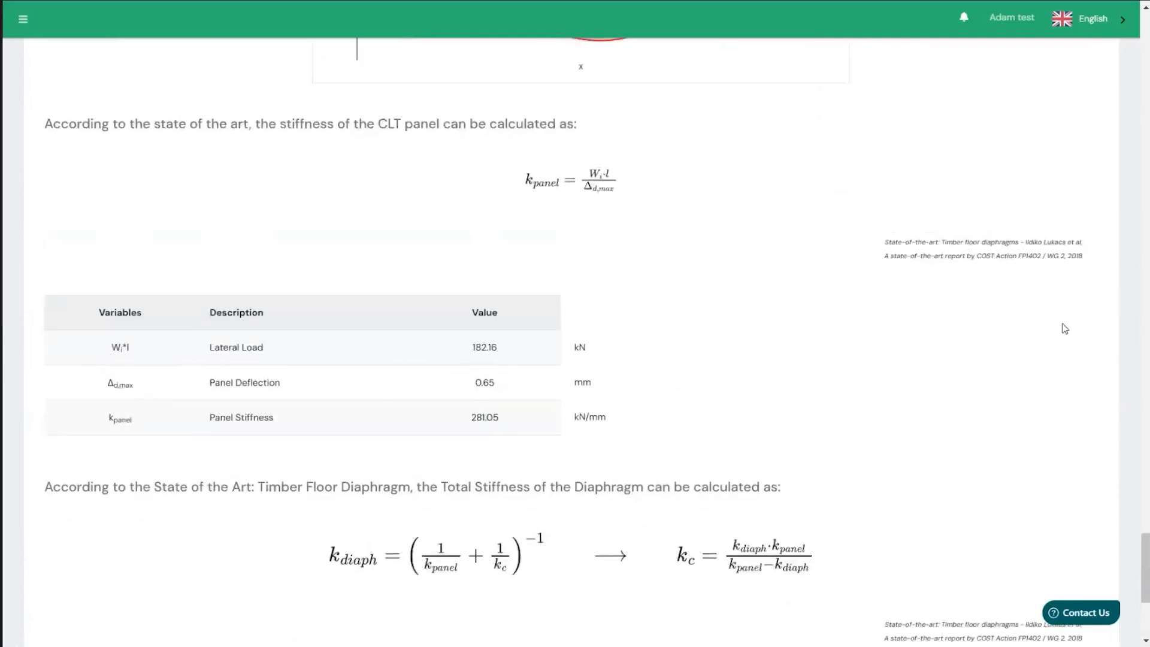
scroll(1069, 329, down, 3)
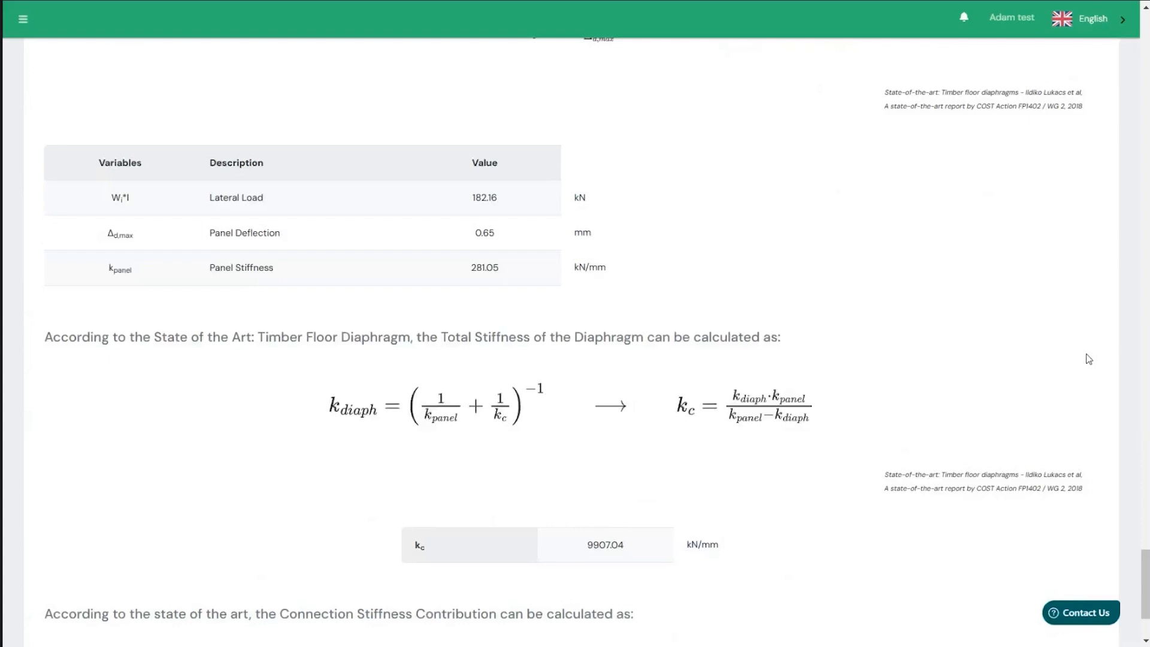
Step: Open the Actions results and examine the in-plane shear and bending moment values and diagrams
scroll(1084, 308, up, 12)
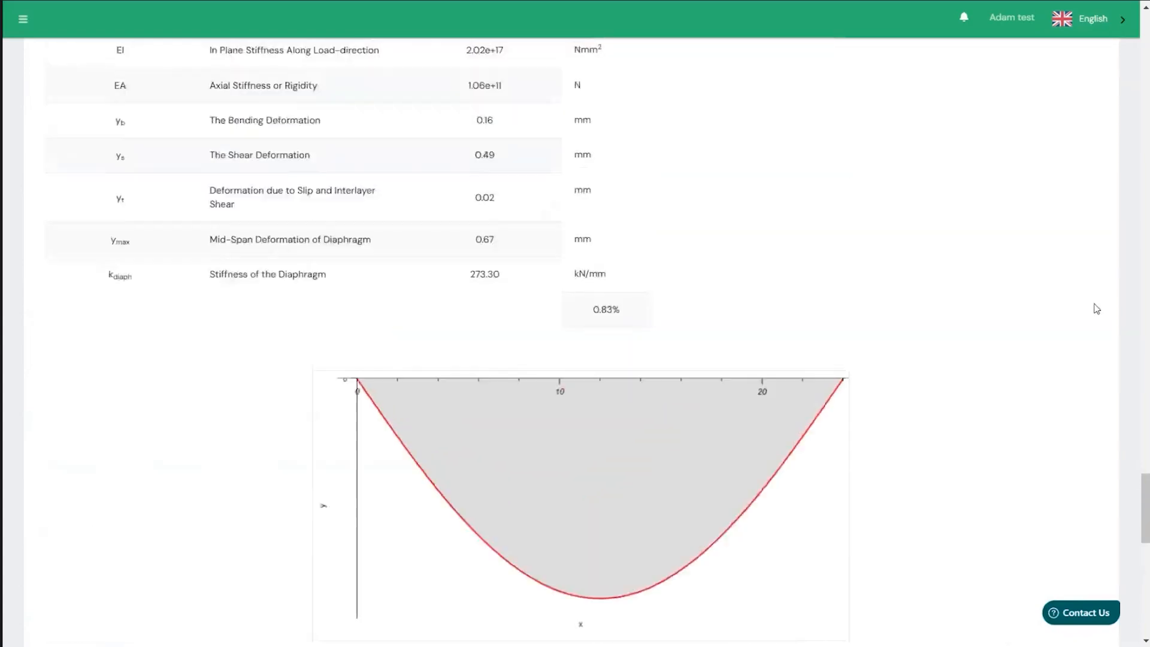
scroll(1084, 310, up, 15)
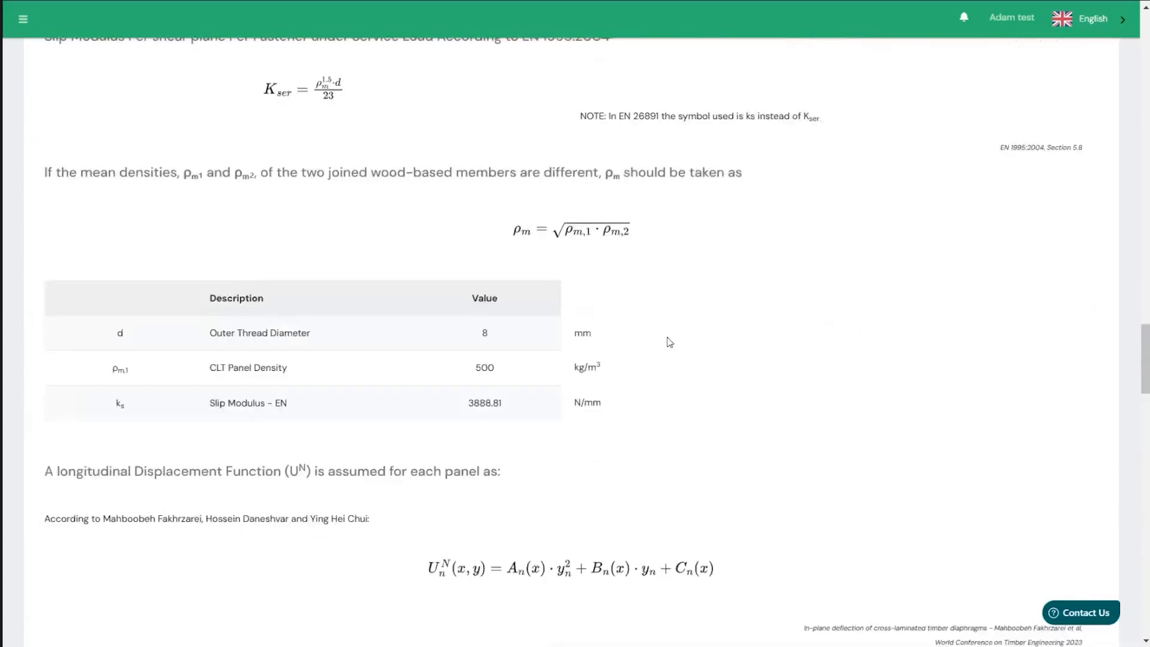
scroll(768, 343, up, 9)
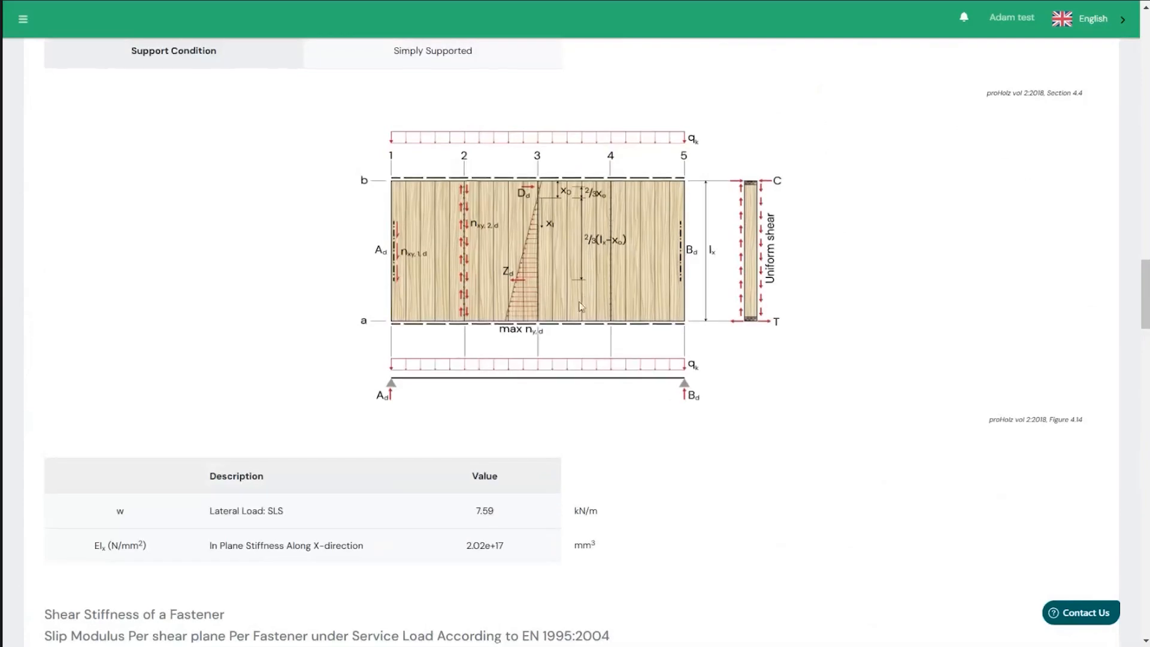
click(412, 161)
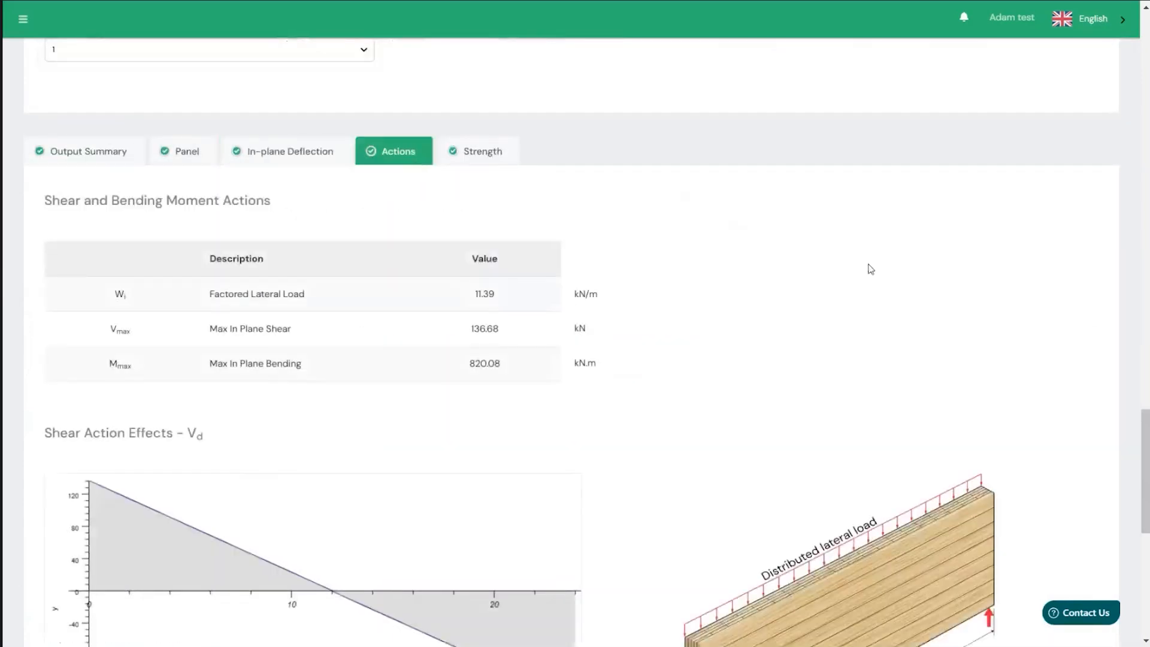
scroll(899, 264, down, 1)
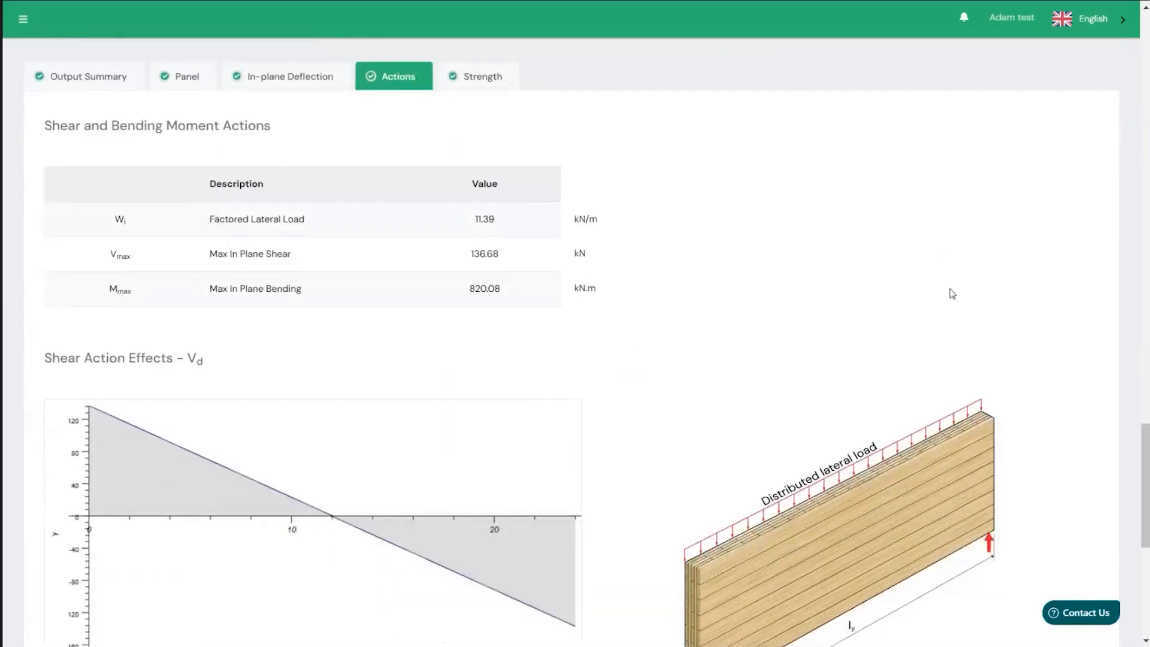
scroll(950, 289, down, 4)
scroll(973, 266, down, 3)
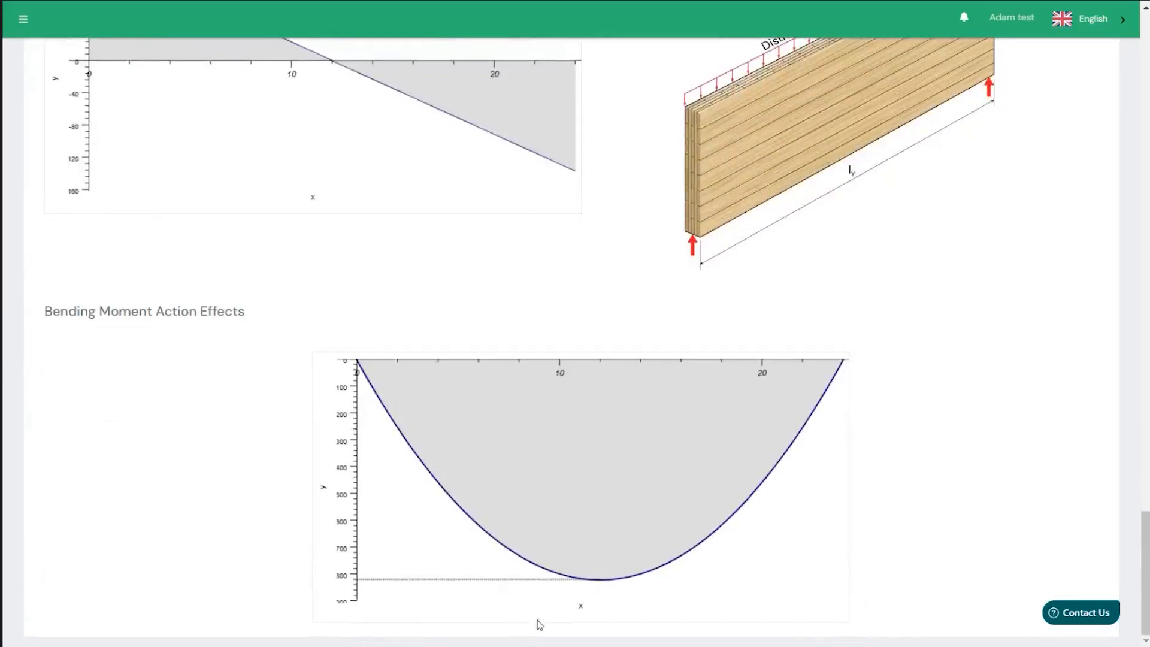
scroll(999, 488, up, 5)
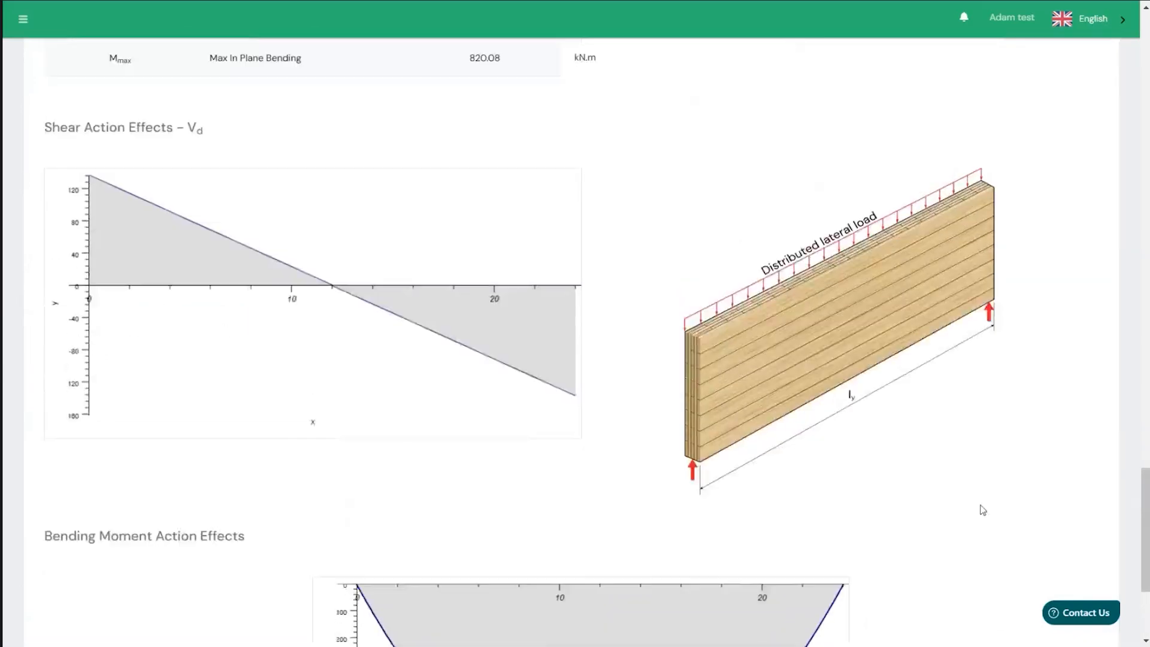
scroll(757, 401, up, 7)
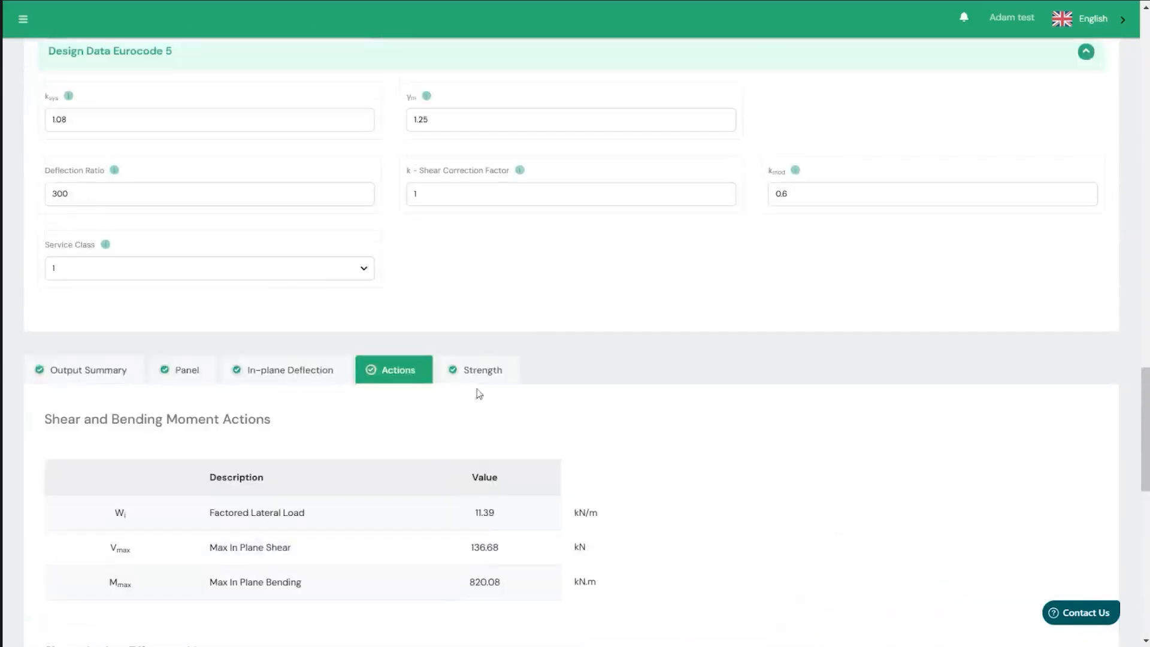
Step: Open the Strength results and check the in-plane bending design table, including the bending moment and utilization
click(492, 385)
scroll(688, 300, down, 5)
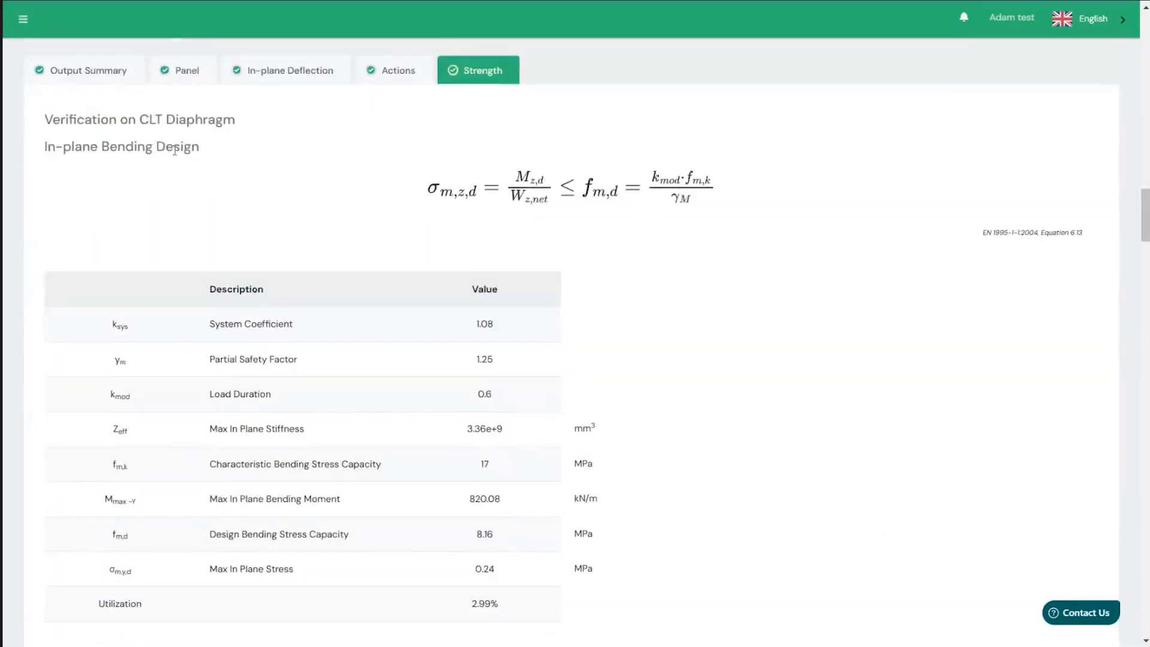
scroll(542, 208, down, 3)
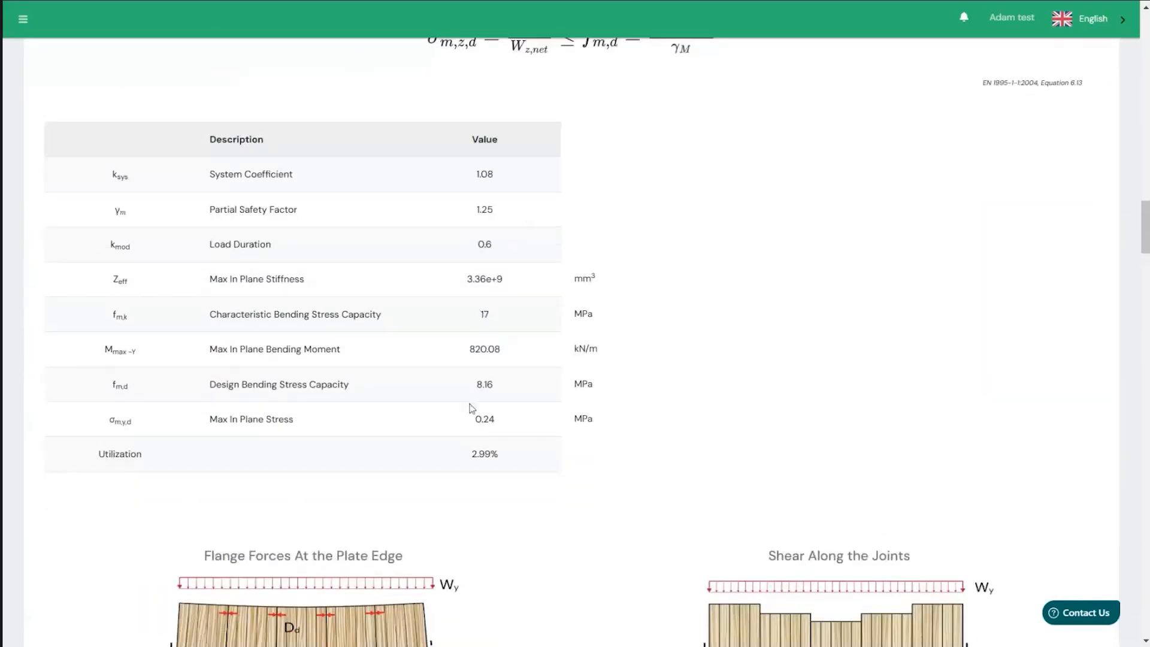
triple_click(488, 447)
triple_click(484, 350)
Step: Examine the flange force and joint shear diagrams and the joint force table, marking the first joint location
scroll(345, 258, down, 7)
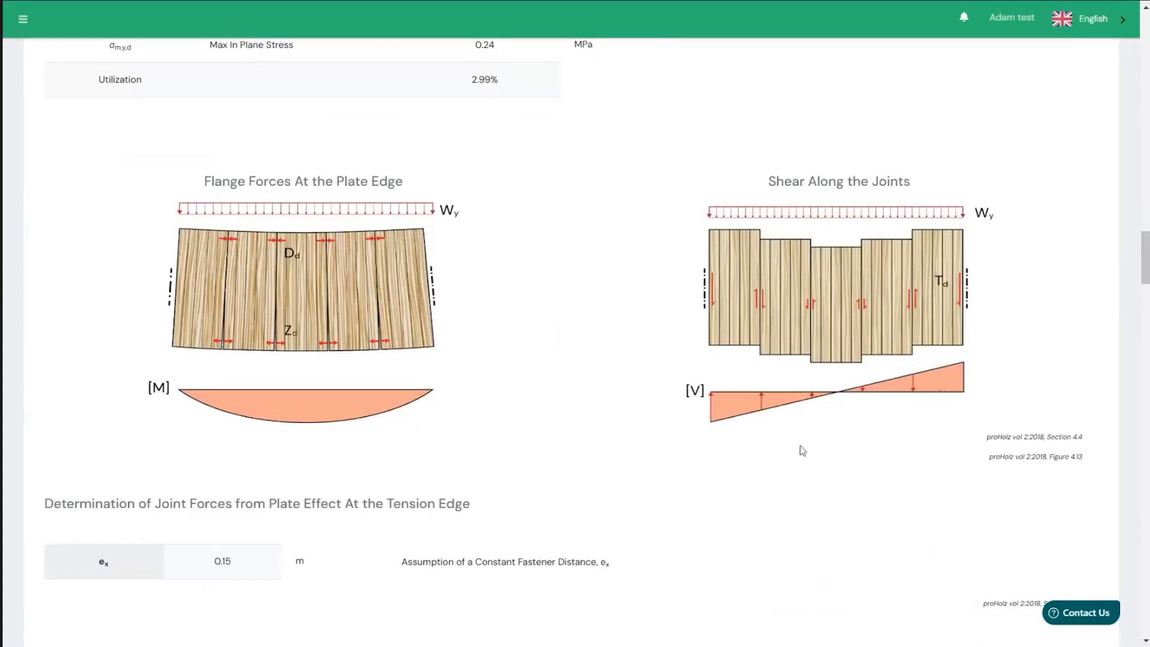
scroll(779, 327, down, 4)
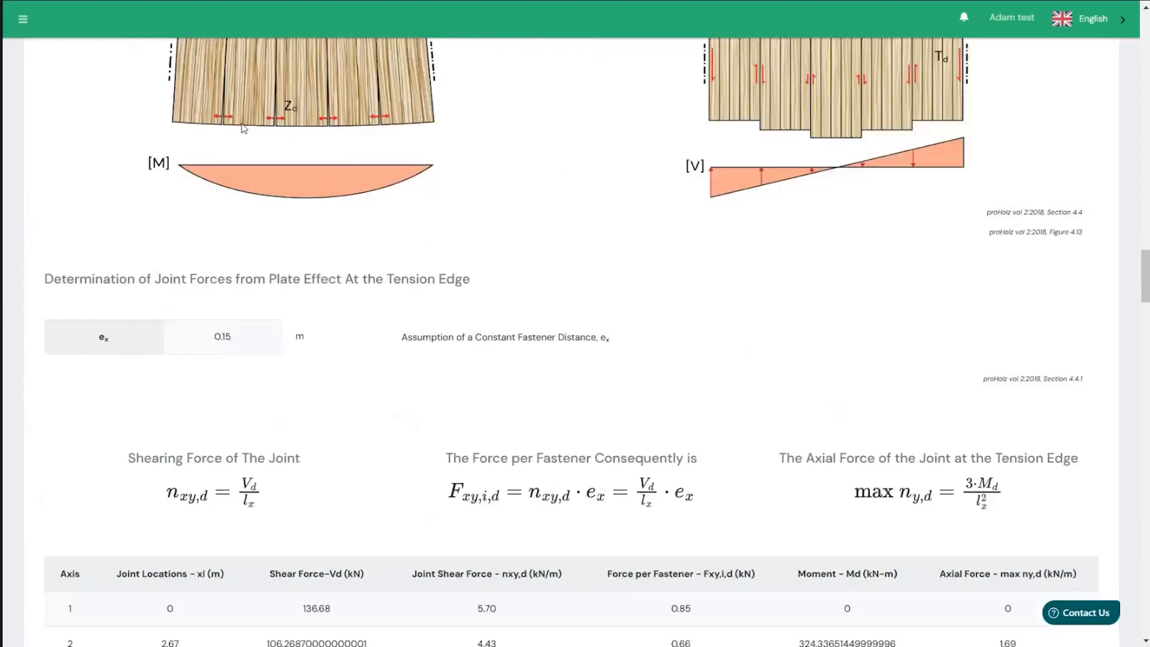
scroll(796, 222, down, 7)
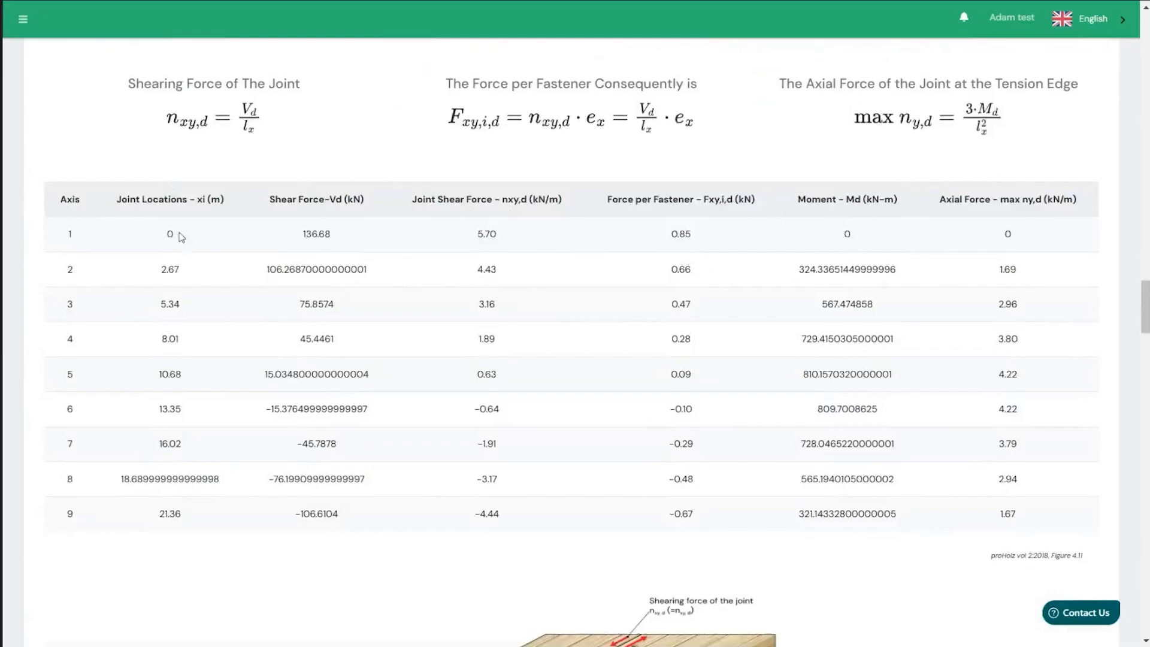
drag(180, 237, 160, 243)
Step: Go back to the top view of the diaphragm and enlarge it to inspect the panel joint locations
scroll(1069, 325, up, 20)
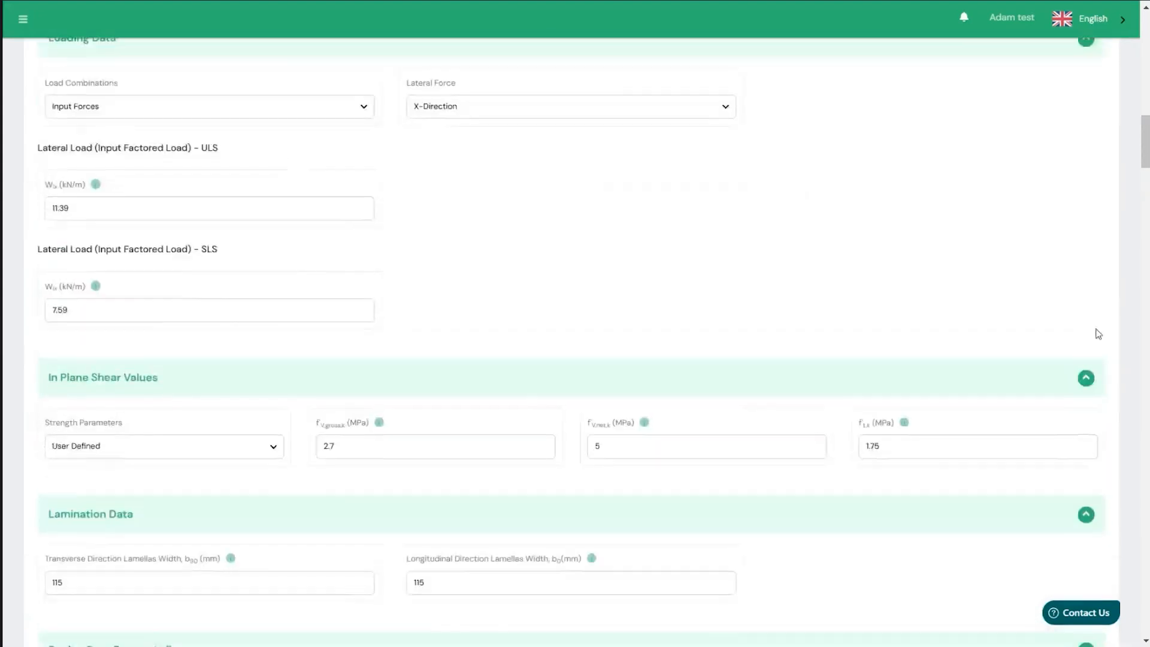
scroll(1098, 334, up, 20)
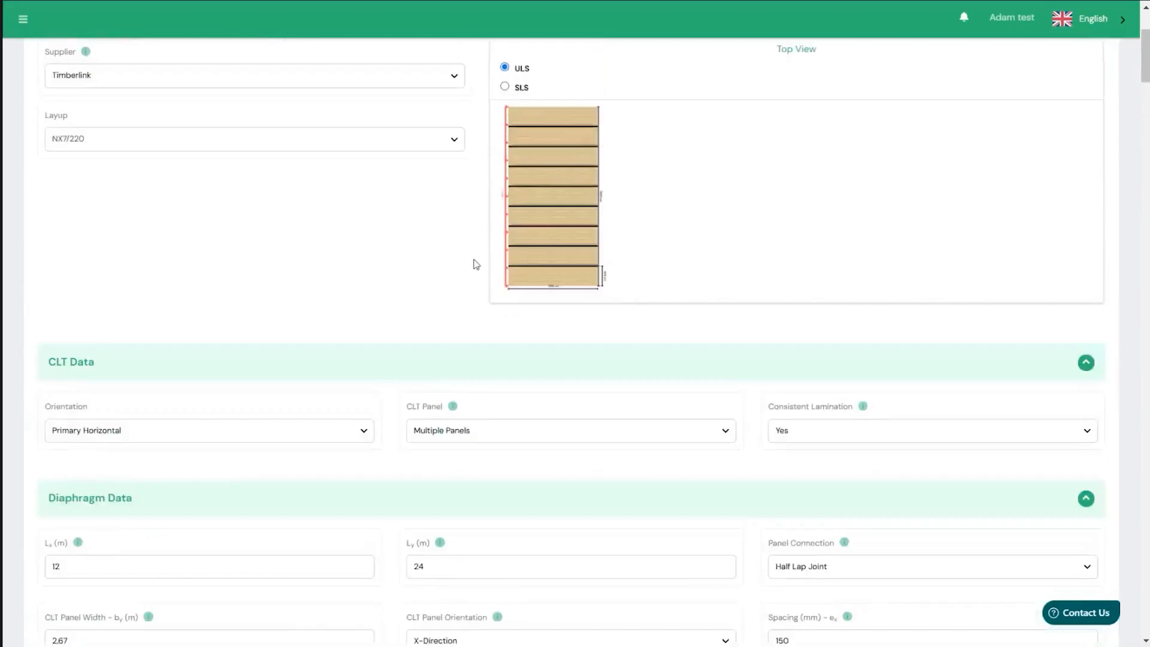
scroll(519, 268, up, 5)
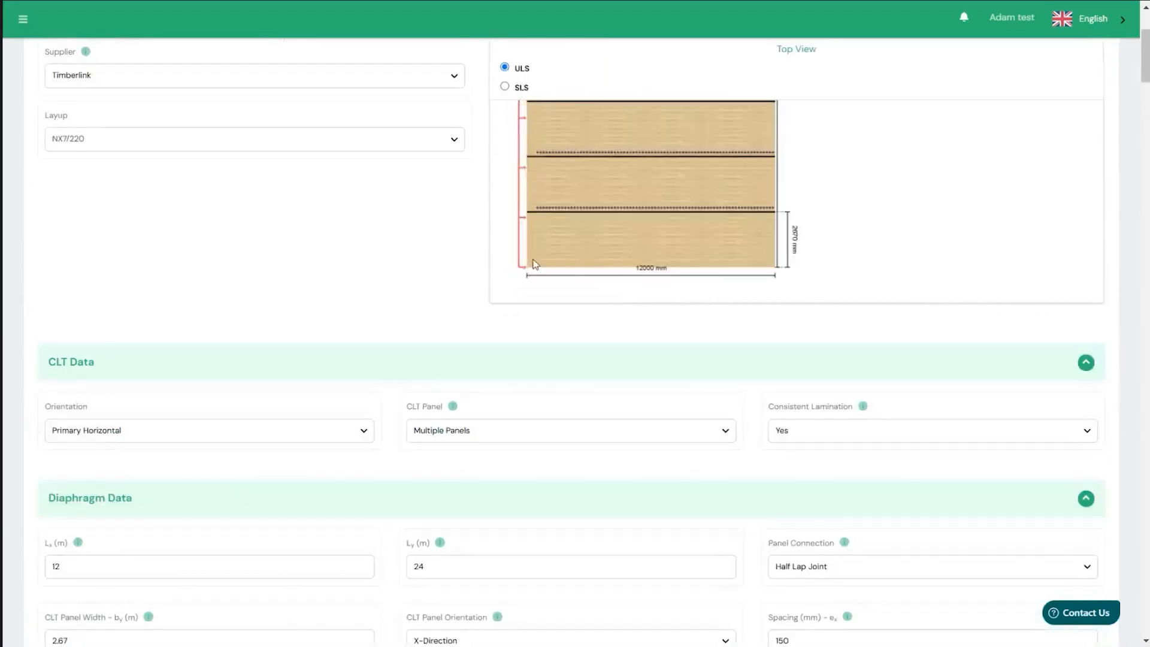
Step: Return to the joint force table in the Strength results and examine the joint force illustration and normal force formula
scroll(633, 446, down, 20)
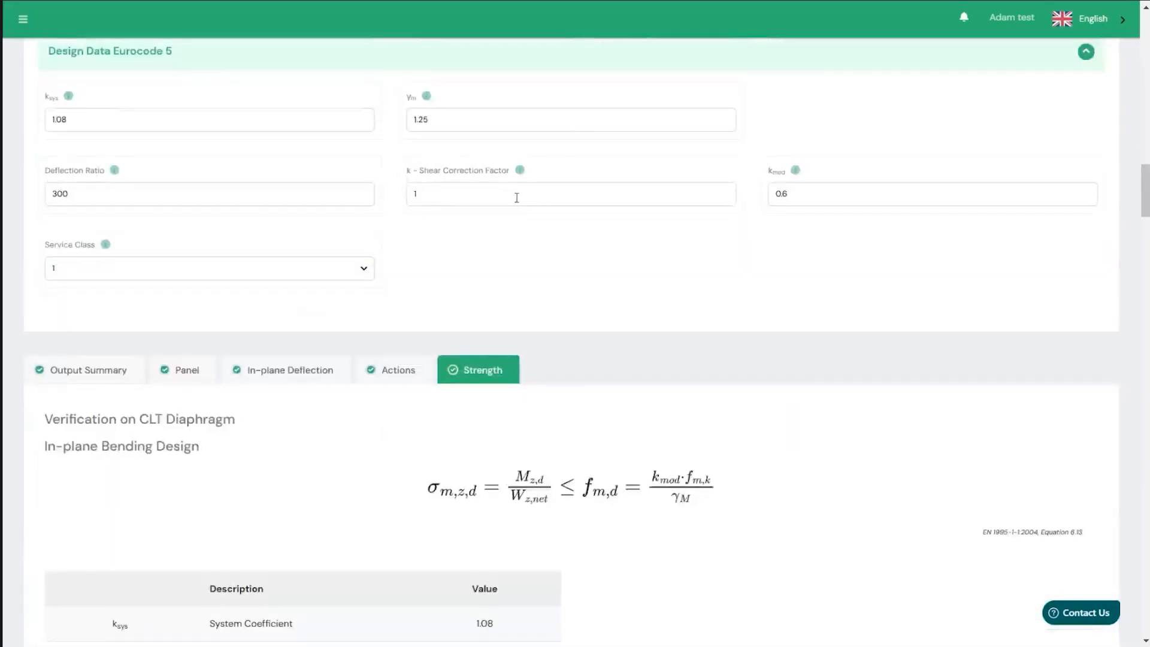
scroll(516, 201, down, 20)
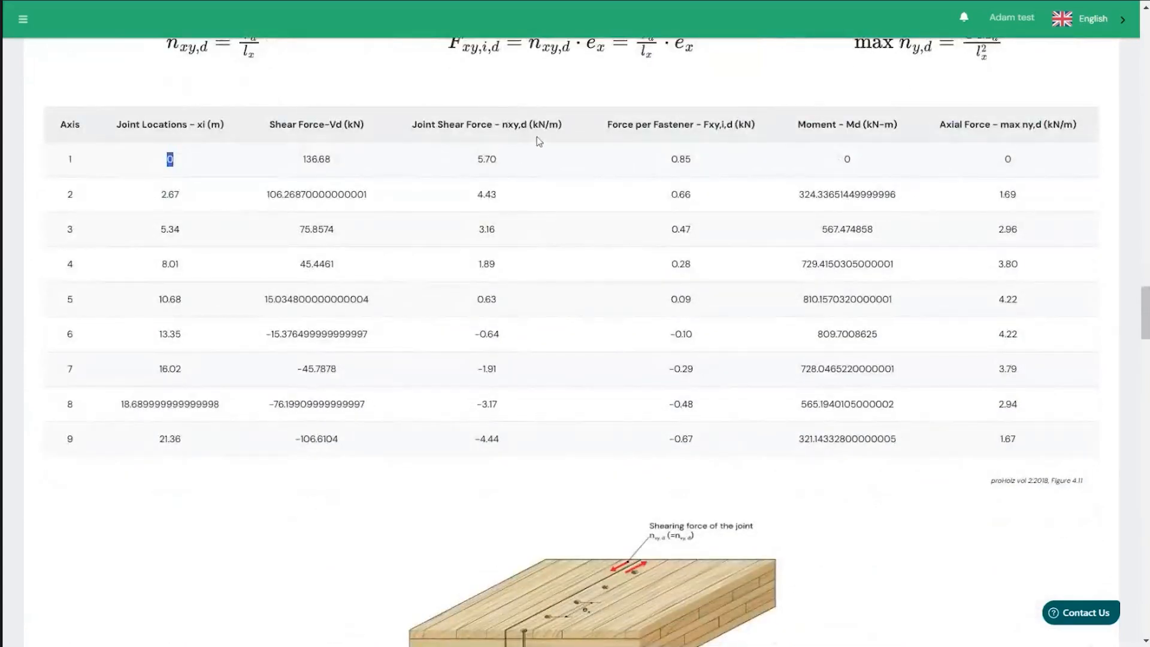
scroll(528, 252, down, 3)
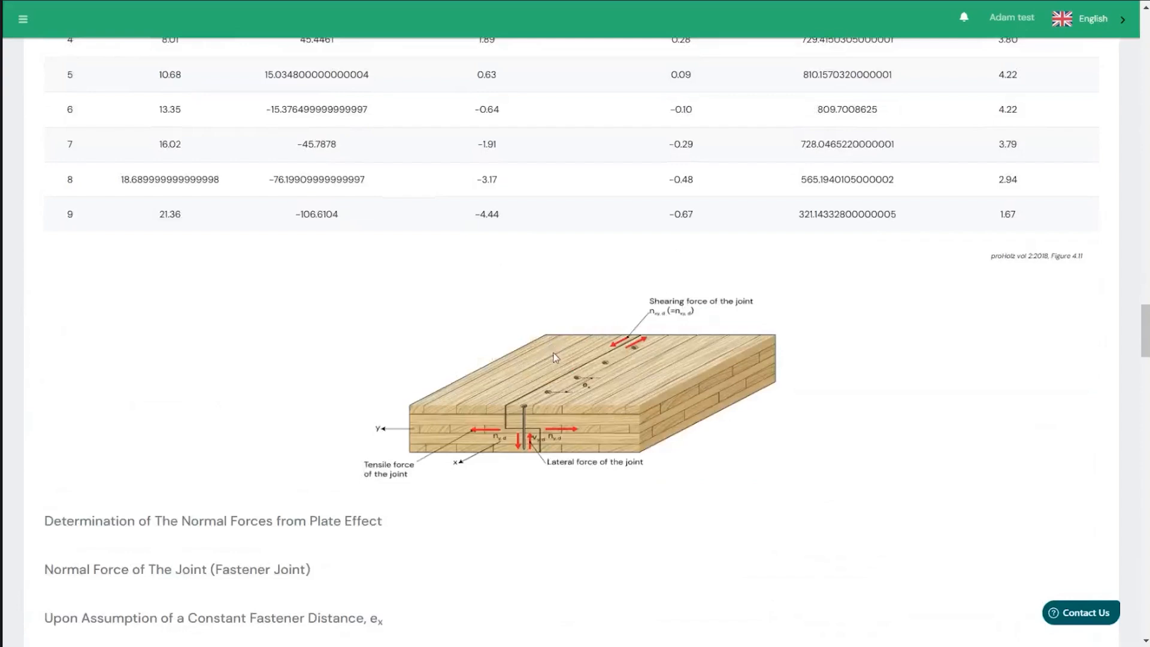
scroll(623, 331, down, 3)
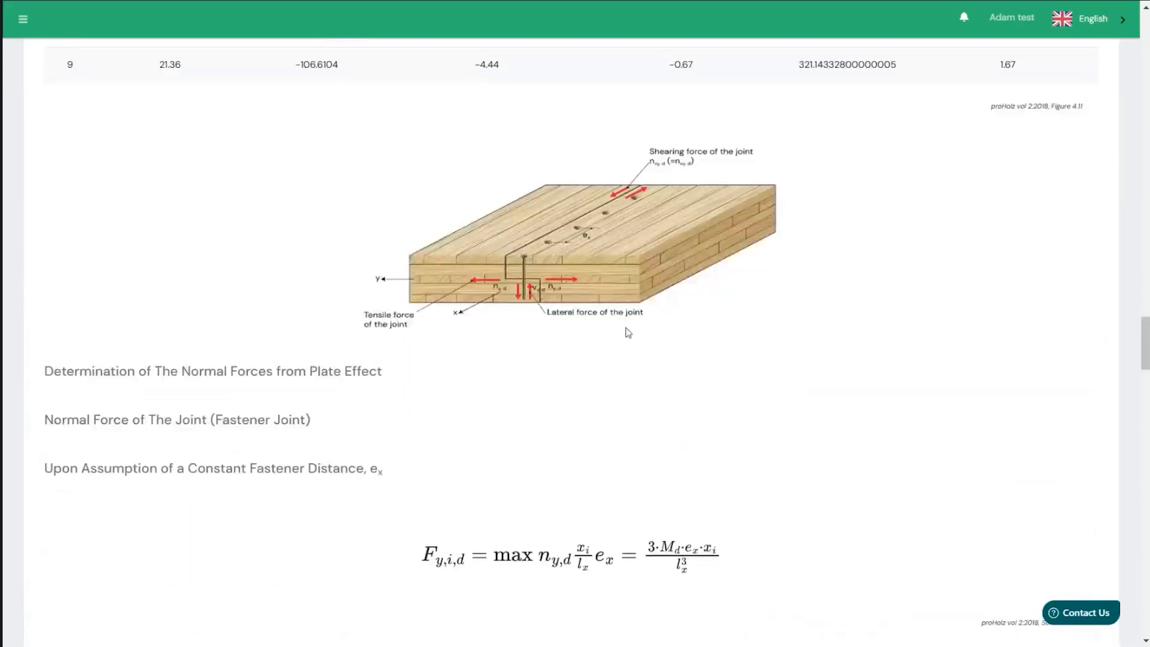
Step: Examine the per-screw normal force table for the joints and the tension and compression strength check
scroll(635, 333, up, 3)
scroll(636, 333, down, 10)
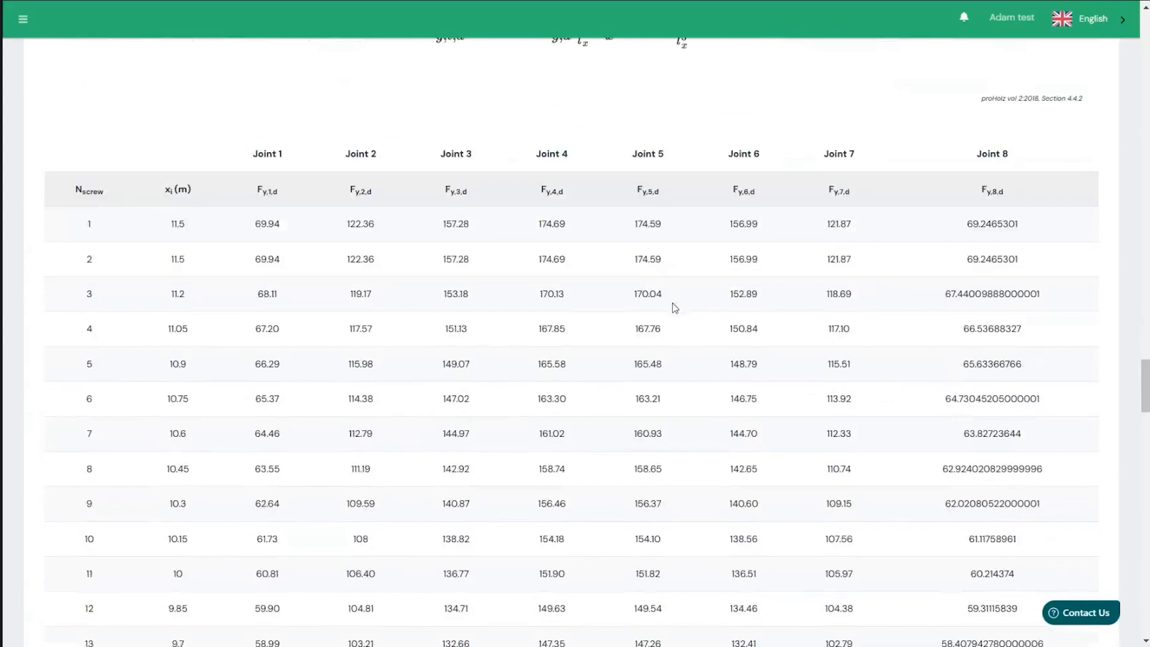
scroll(683, 324, down, 4)
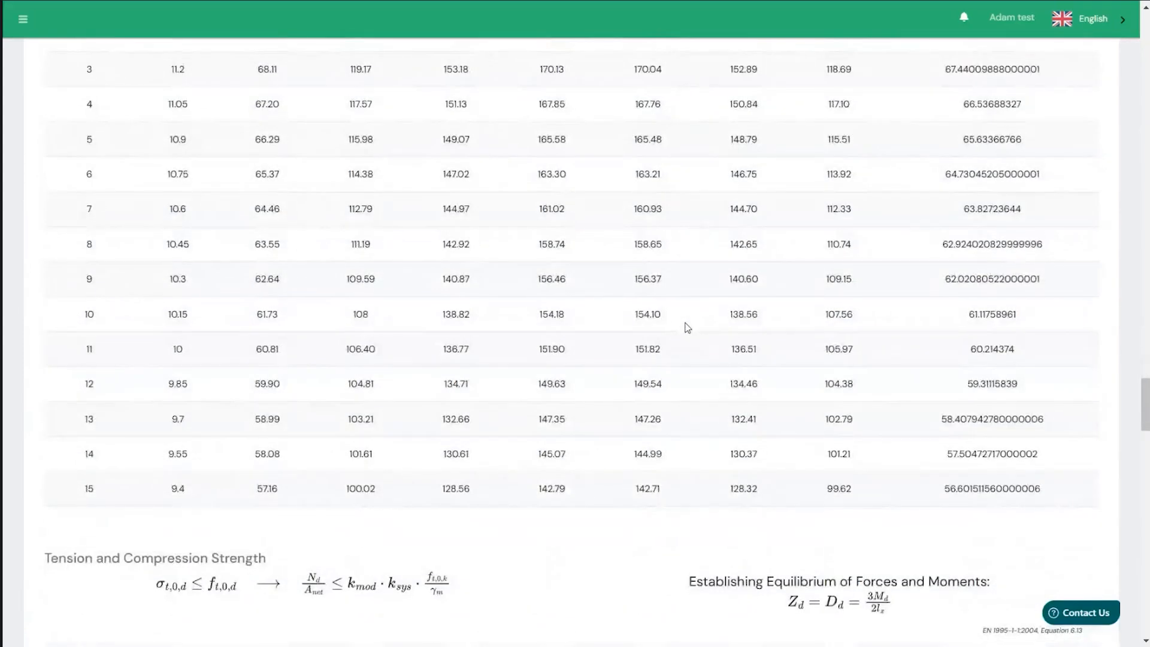
scroll(687, 328, down, 4)
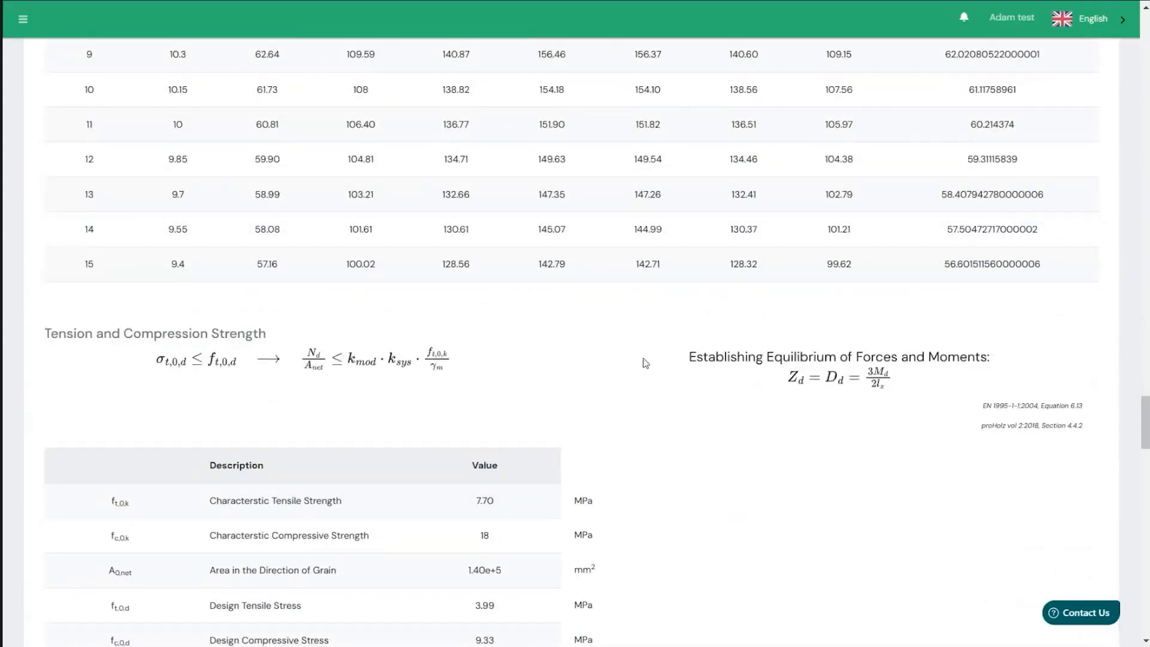
scroll(650, 367, down, 3)
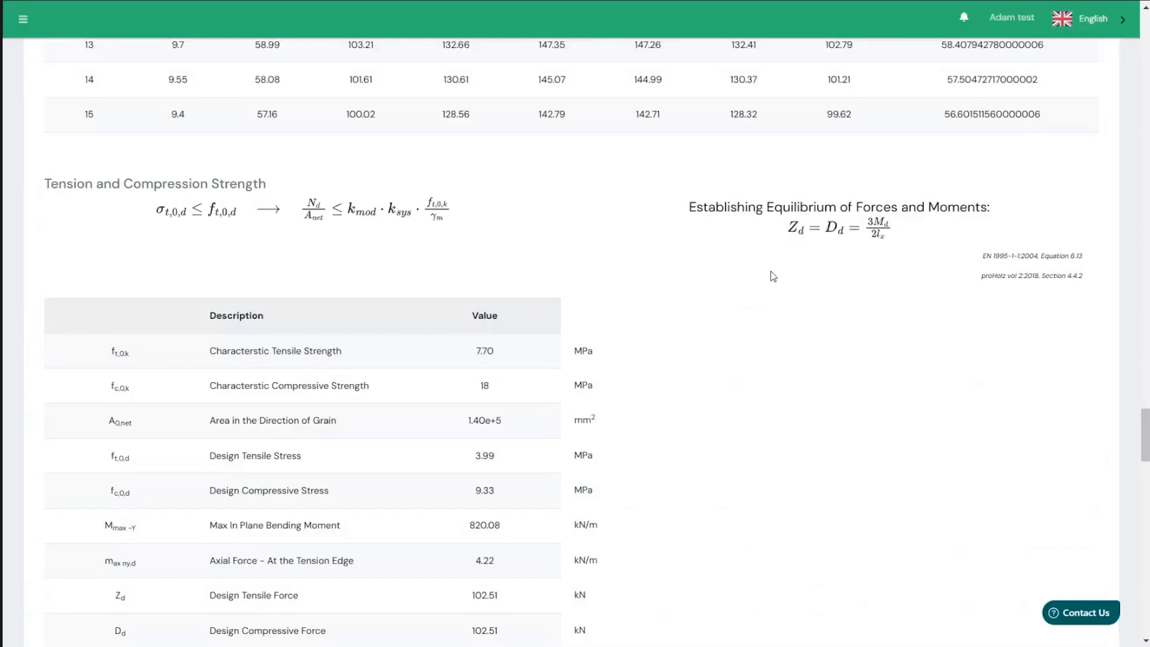
scroll(774, 271, down, 3)
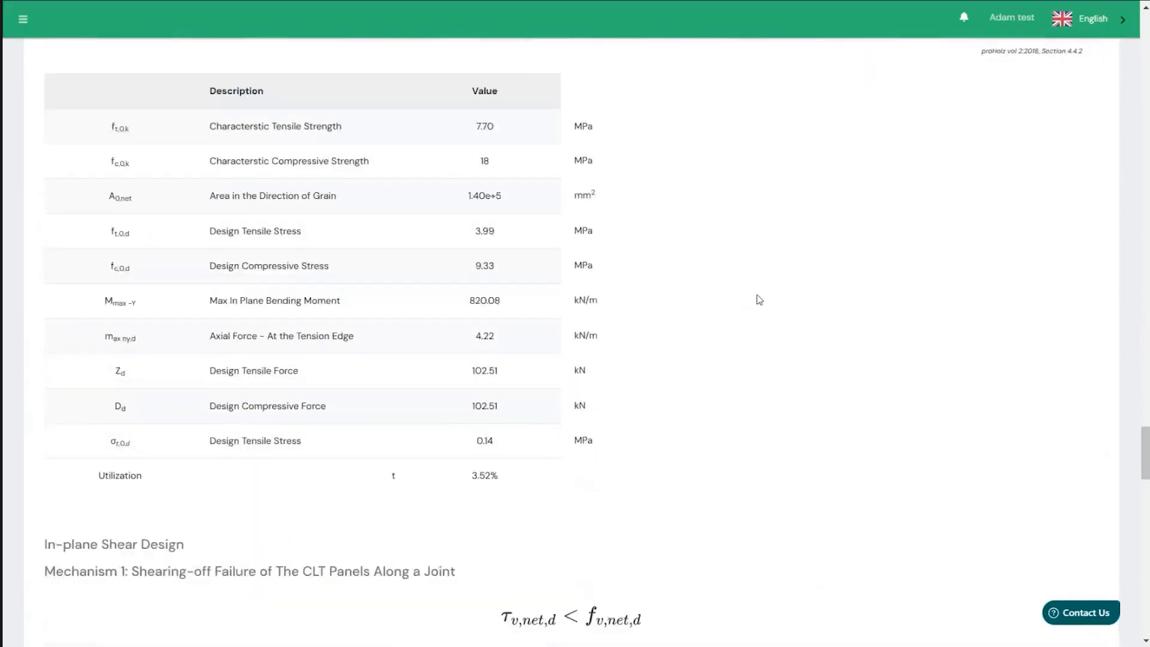
Step: Examine the in-plane shear design for Mechanism 1, including its formulas, value table and board shearing illustration
scroll(757, 297, down, 5)
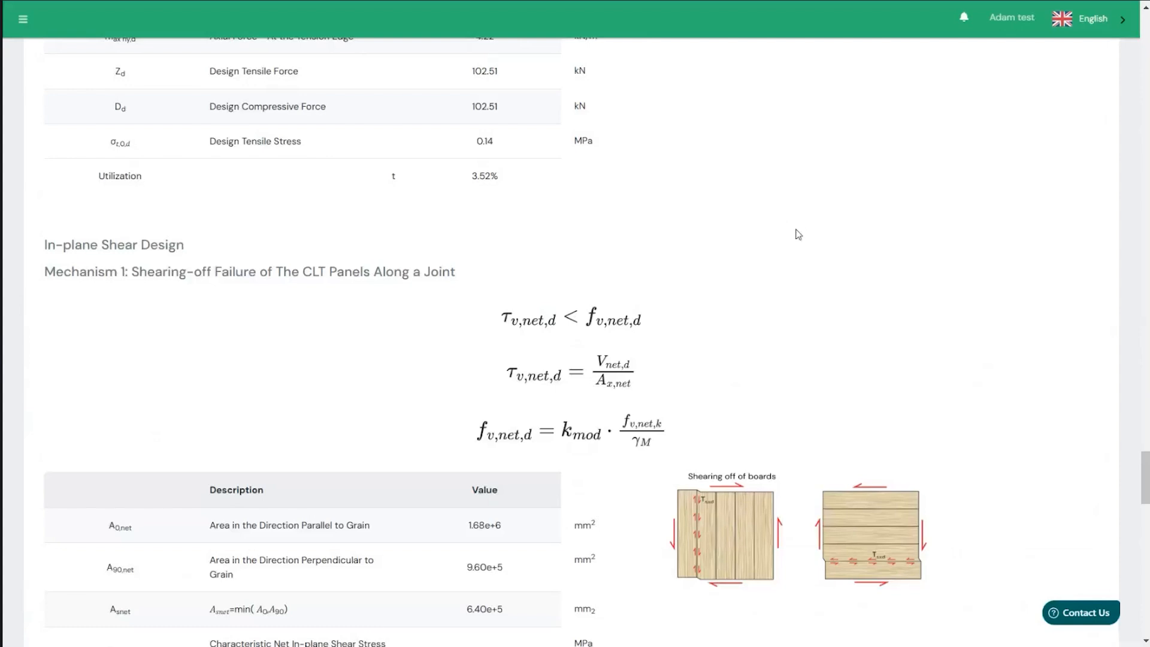
scroll(803, 233, down, 3)
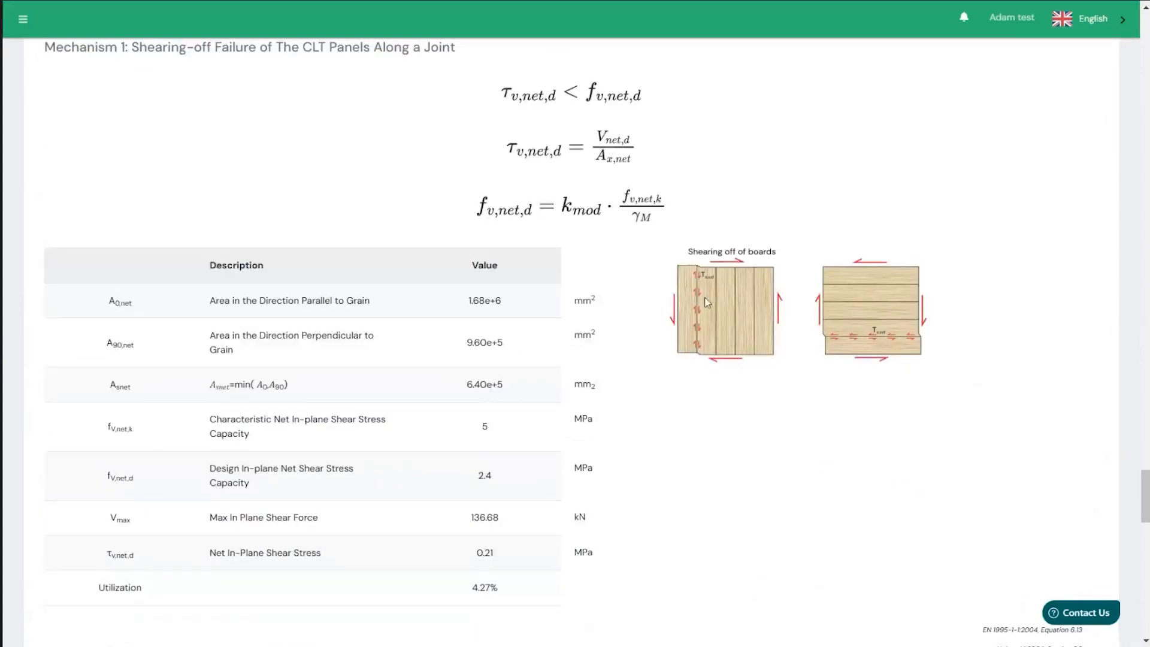
scroll(817, 294, down, 1)
scroll(876, 209, down, 1)
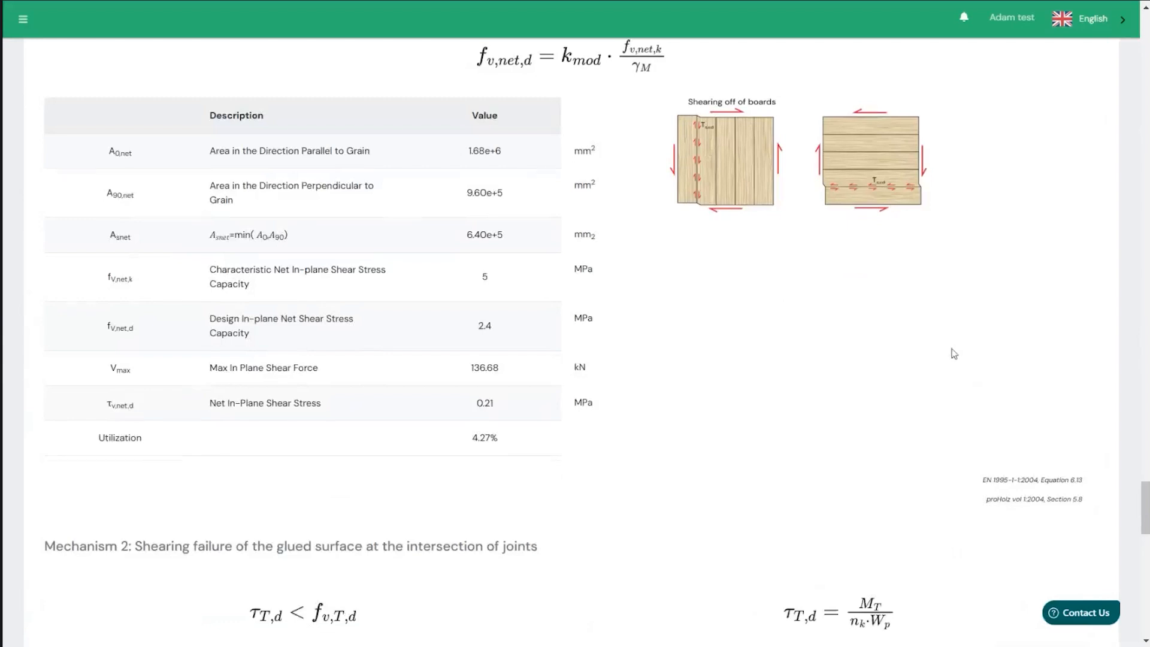
scroll(950, 354, up, 1)
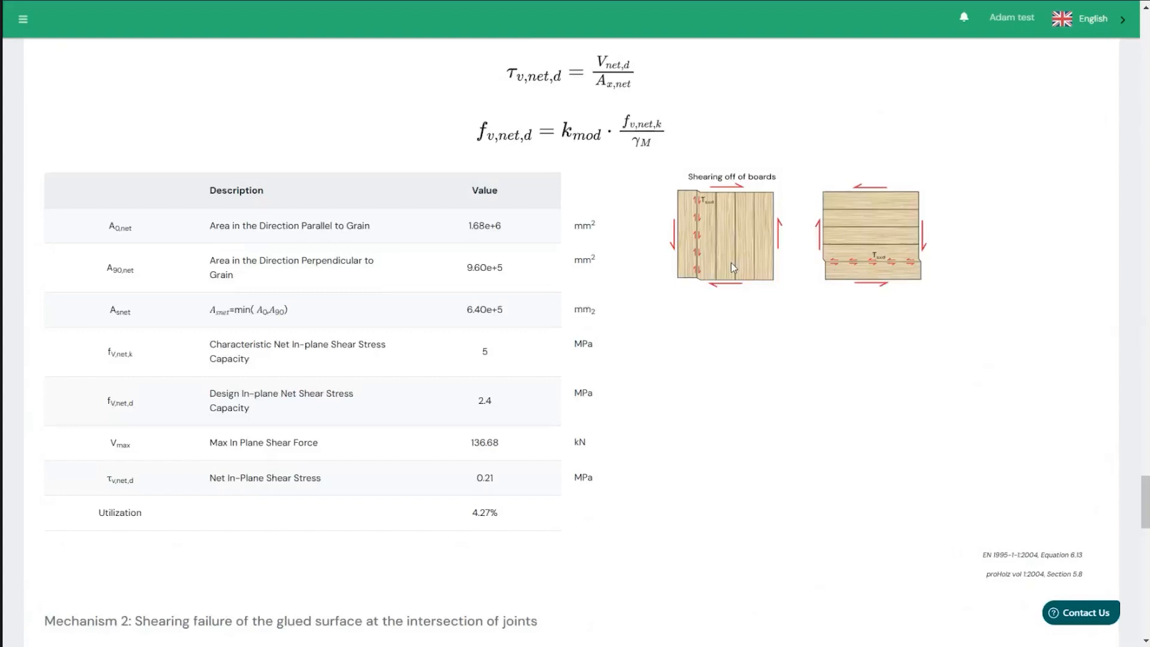
Step: Examine the Mechanism 2 glued-surface shear check and highlight the Number of Intersection Fields entry in its table
scroll(733, 267, down, 6)
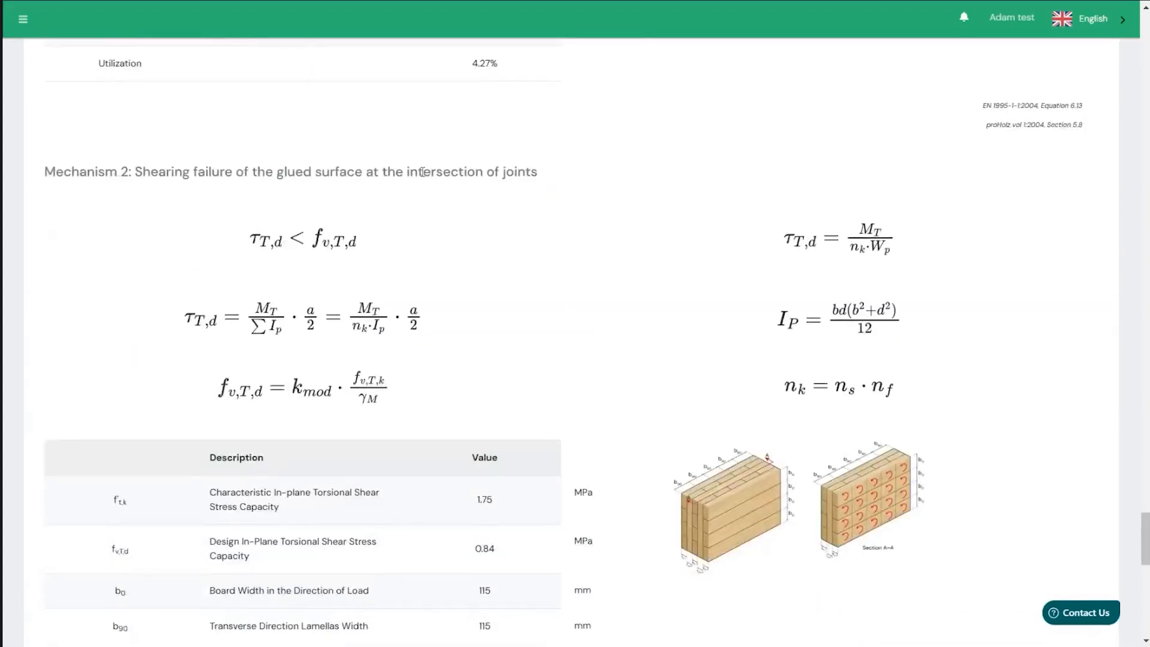
scroll(533, 202, down, 2)
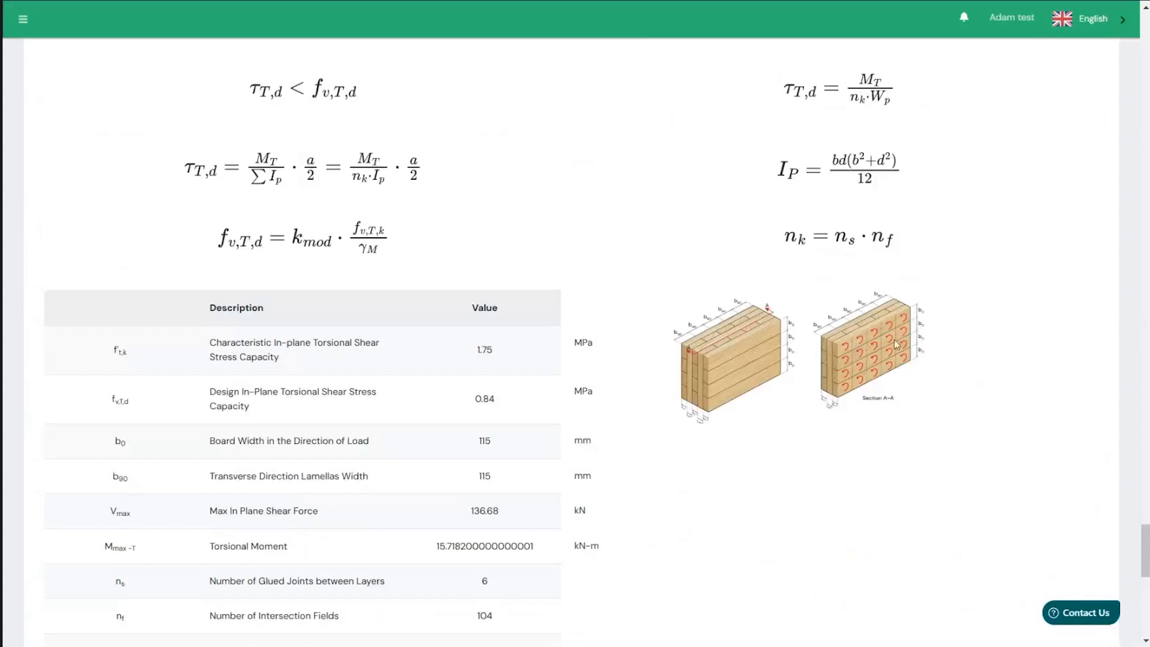
scroll(871, 336, down, 1)
scroll(870, 333, down, 3)
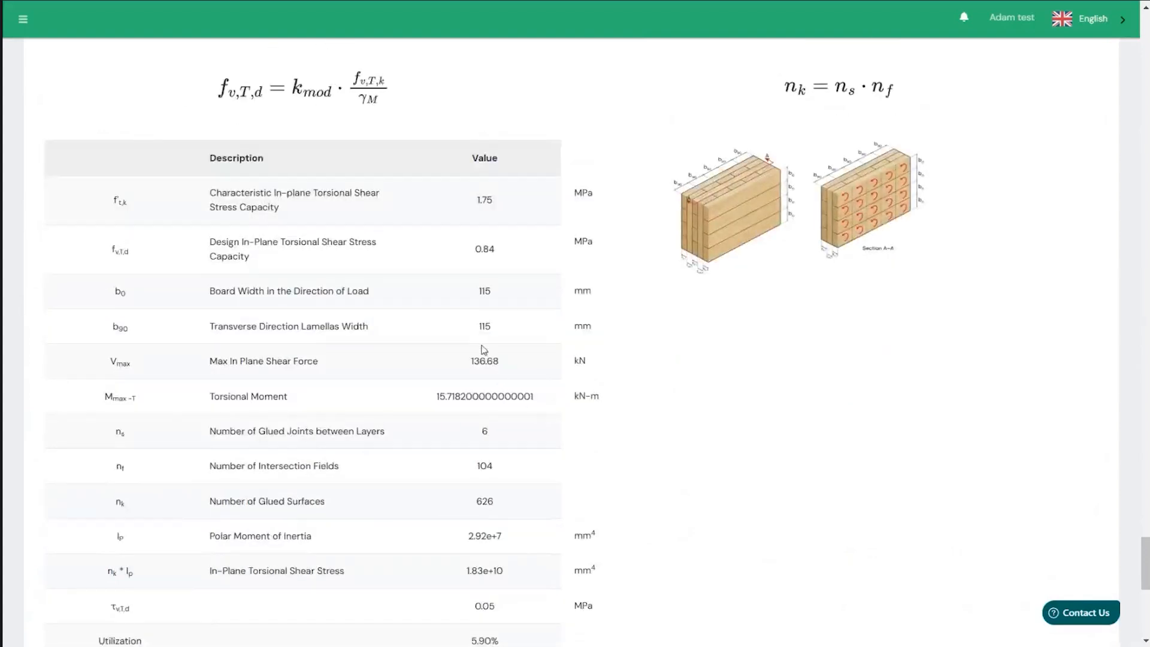
triple_click(266, 465)
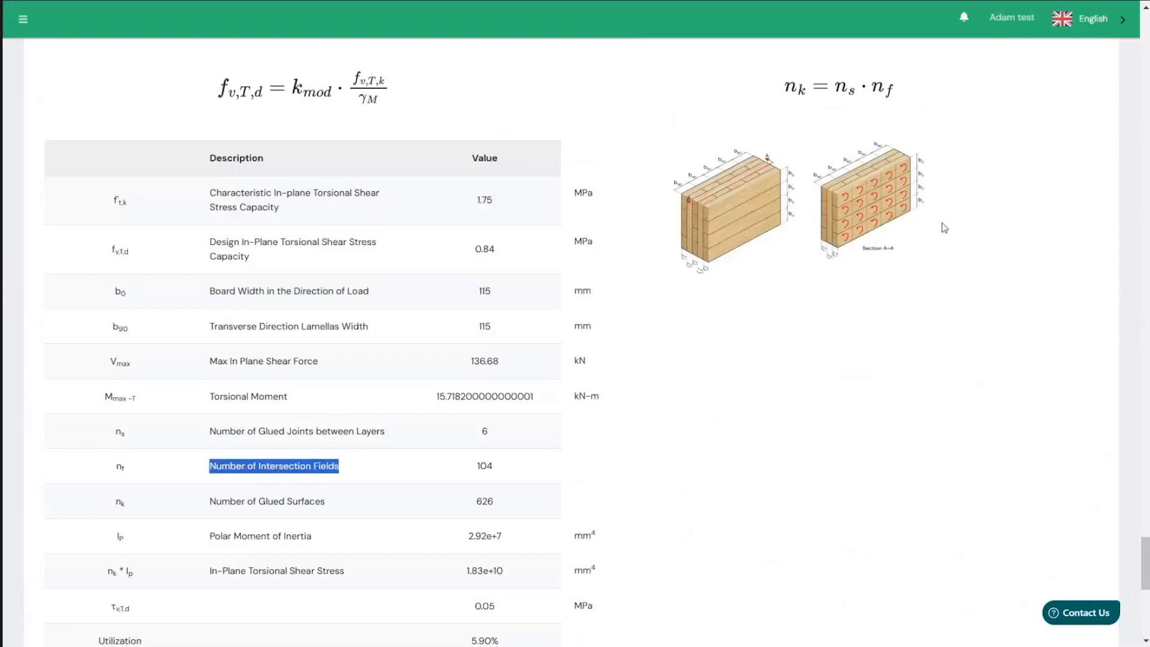
Step: Examine the Mechanism 3 check for shearing failure of the entire plate, including its utilization
scroll(746, 231, down, 5)
scroll(314, 238, down, 4)
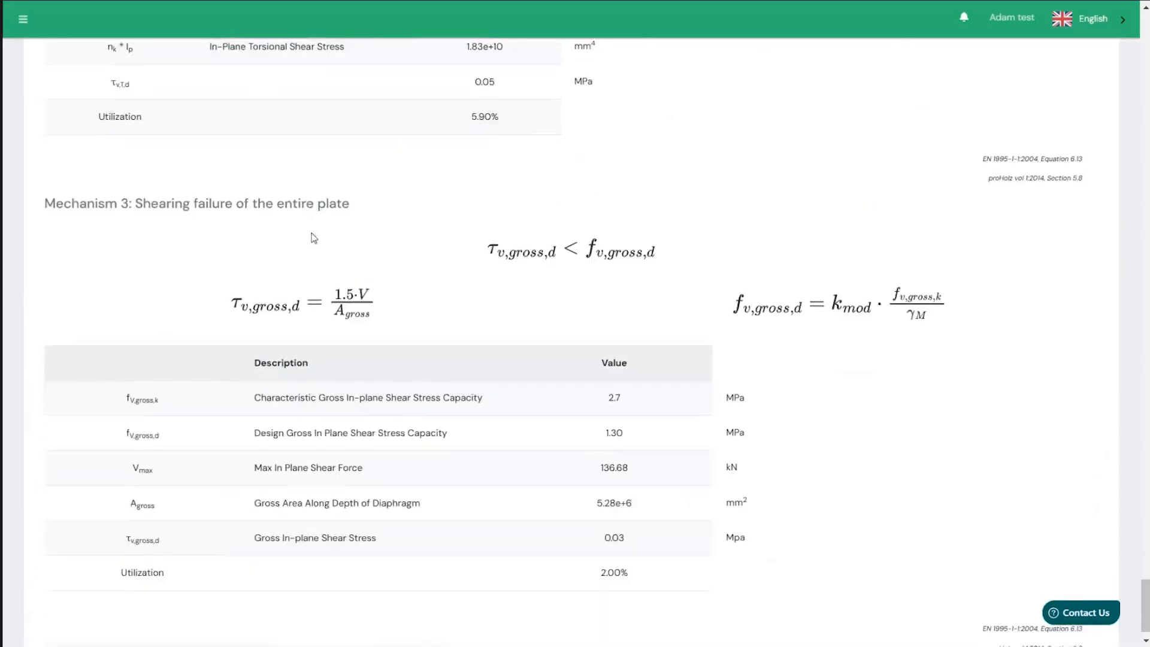
scroll(475, 242, down, 1)
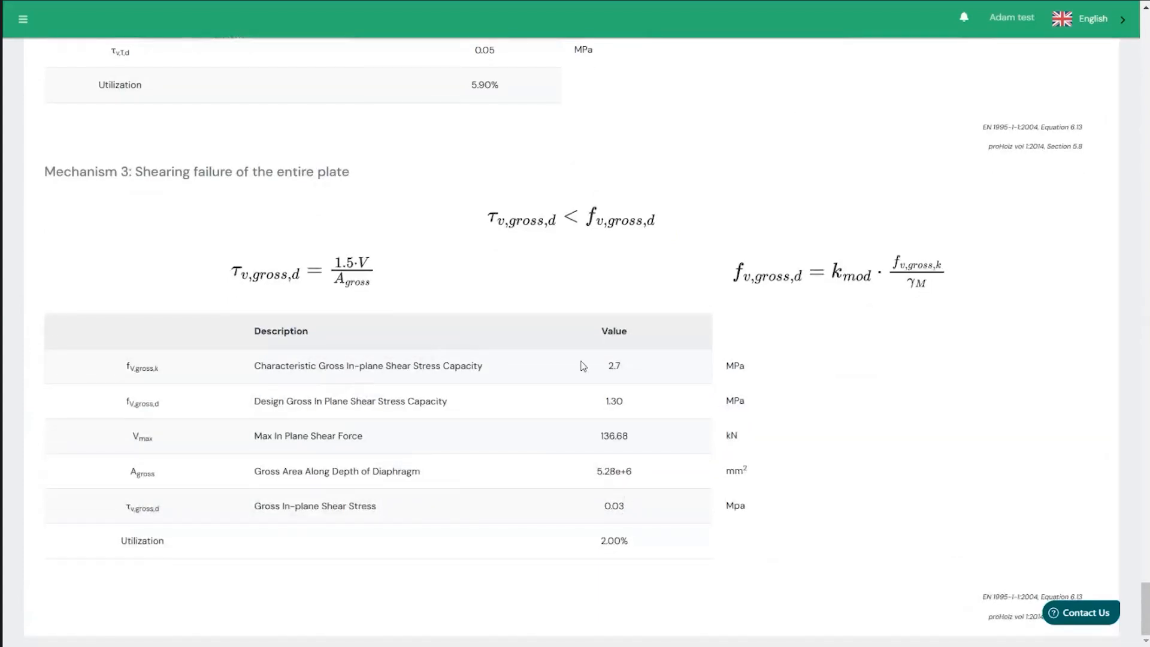
Step: Return to the start of the CLT Diaphragm calculator and save the design
scroll(906, 310, up, 20)
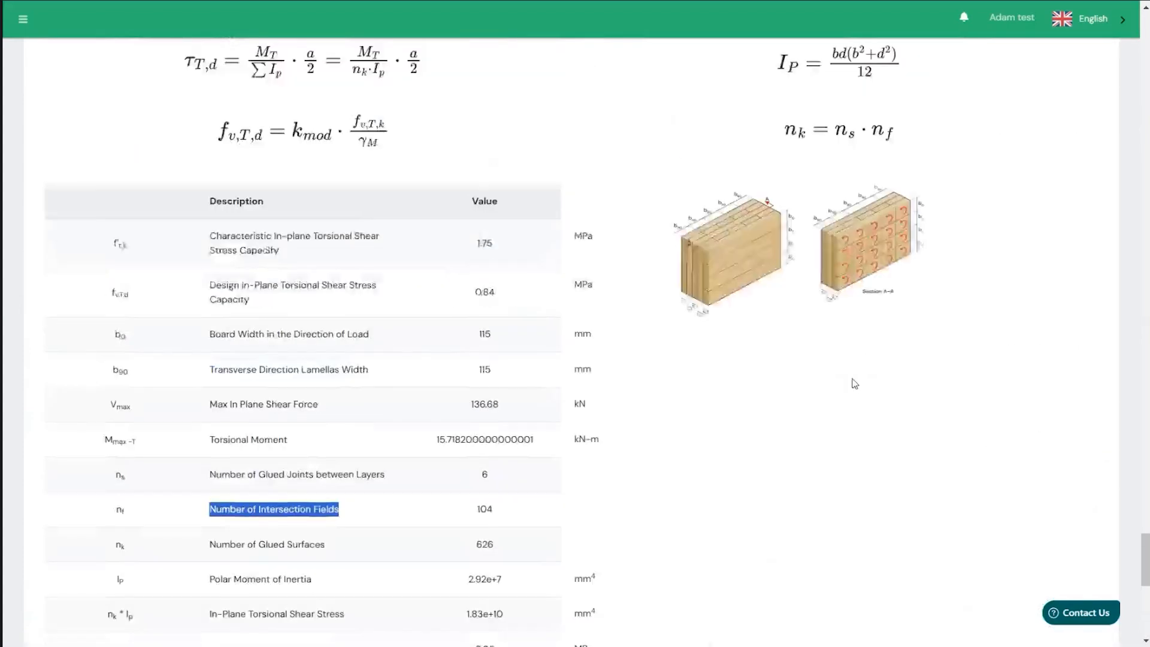
scroll(866, 402, up, 20)
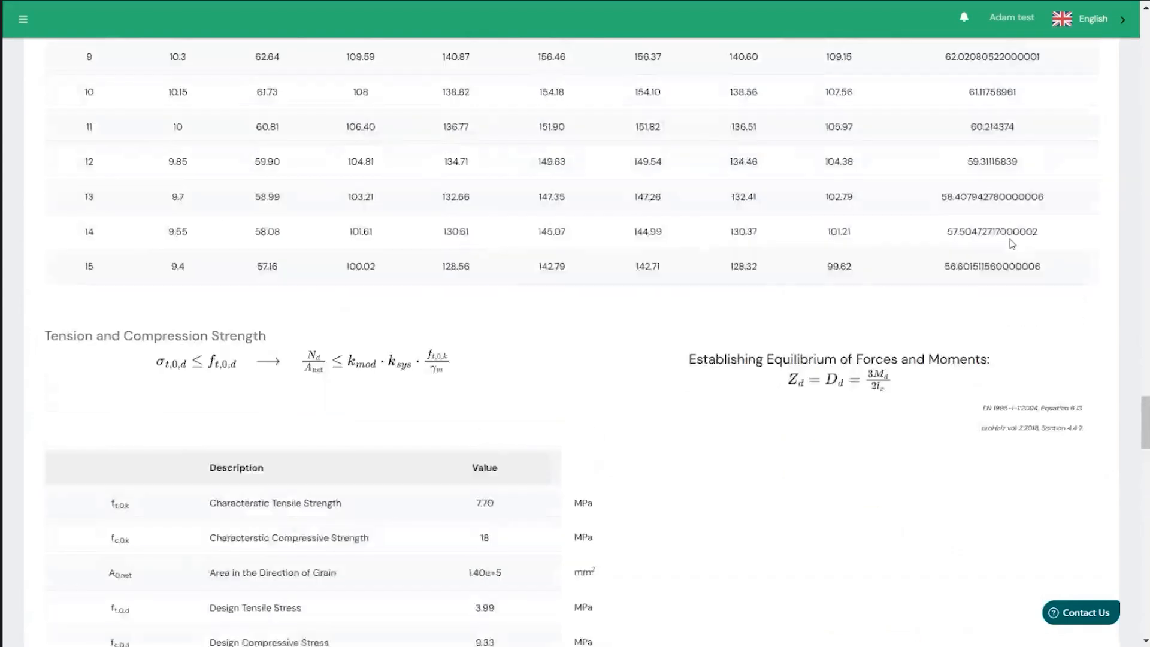
scroll(1082, 311, up, 20)
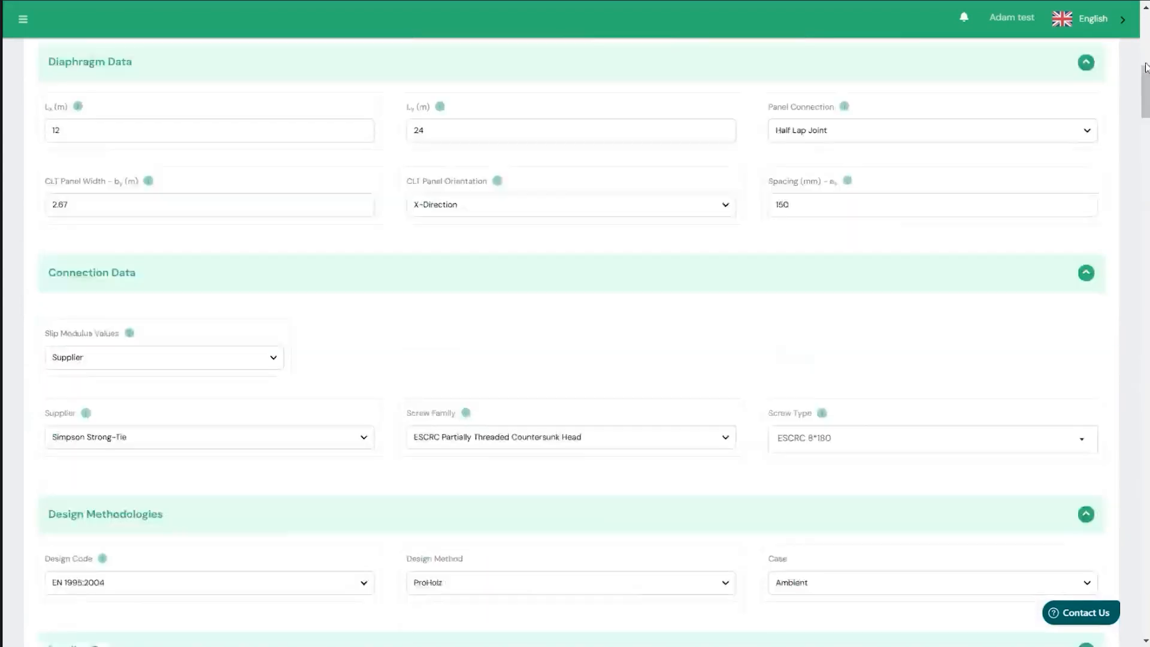
scroll(1147, 31, up, 3)
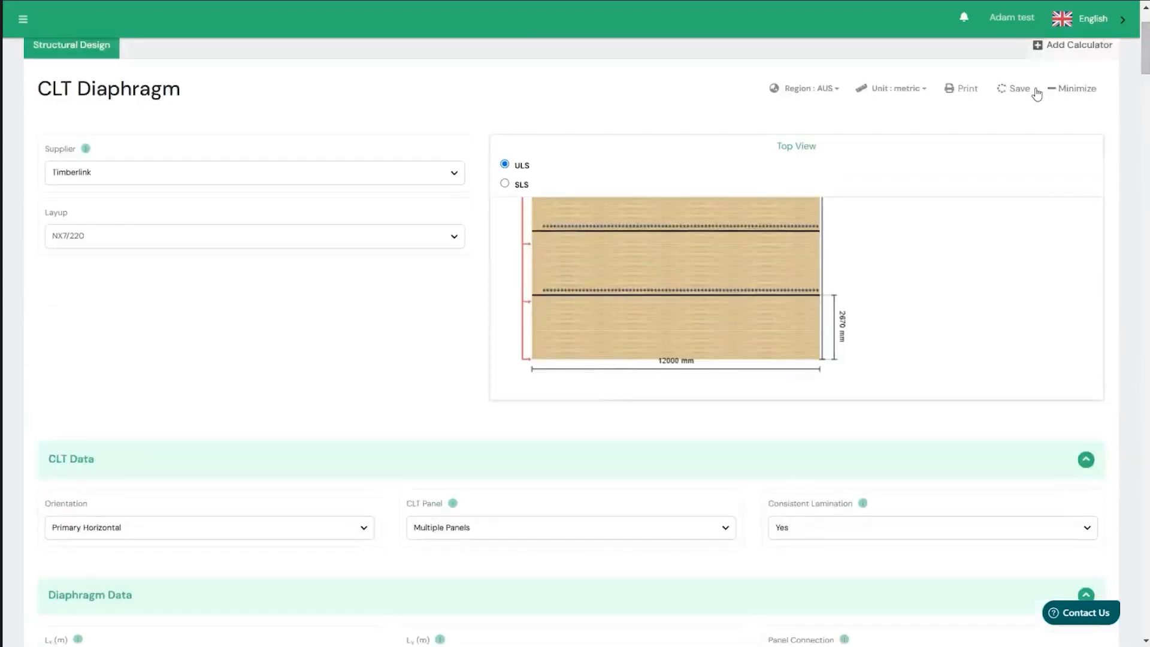
scroll(668, 335, up, 2)
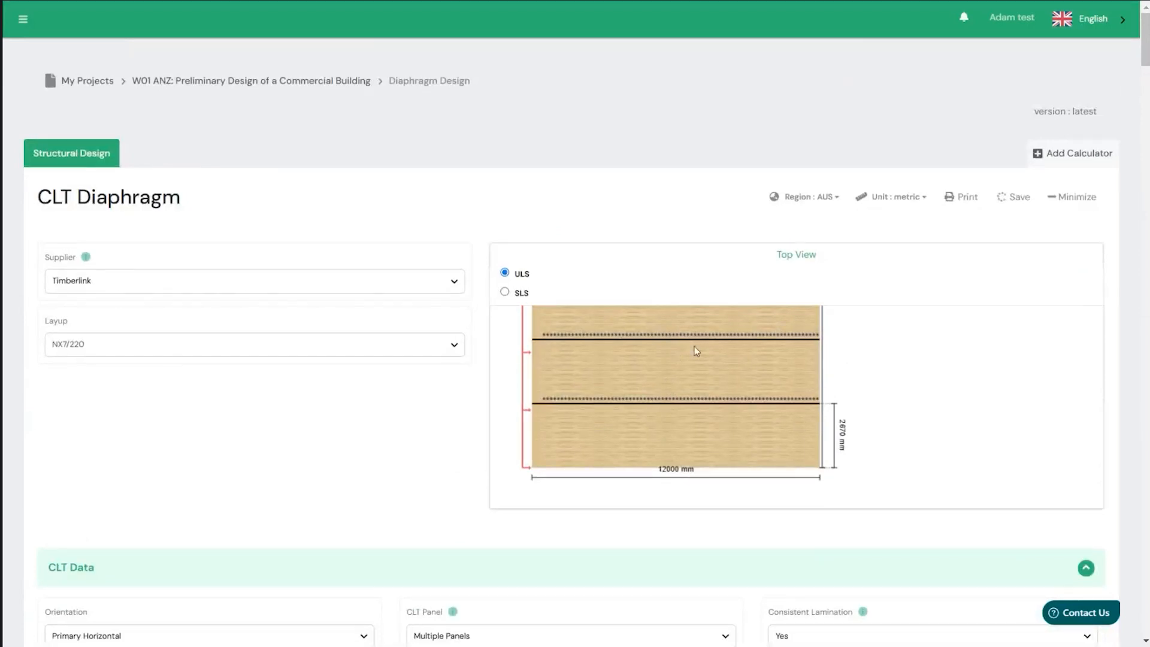
Step: Print the calculation as a PDF report, leave full-screen view and open the downloaded Diaphragm Design.pdf
click(980, 197)
scroll(307, 256, down, 3)
scroll(318, 273, up, 3)
scroll(305, 331, down, 1)
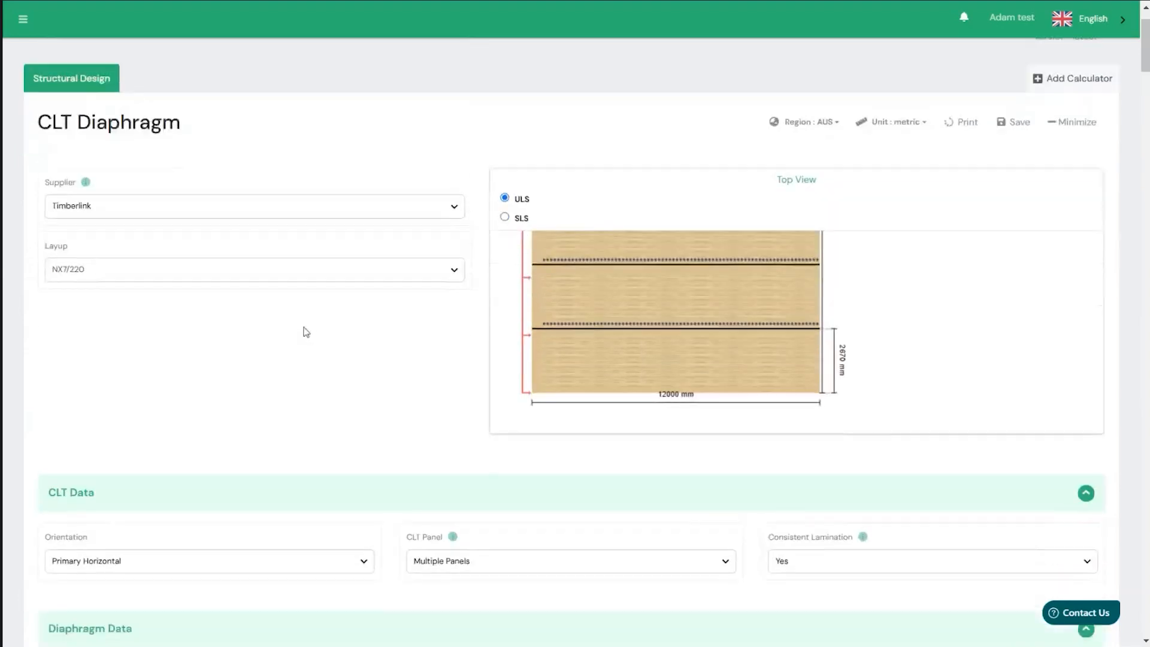
scroll(305, 331, up, 1)
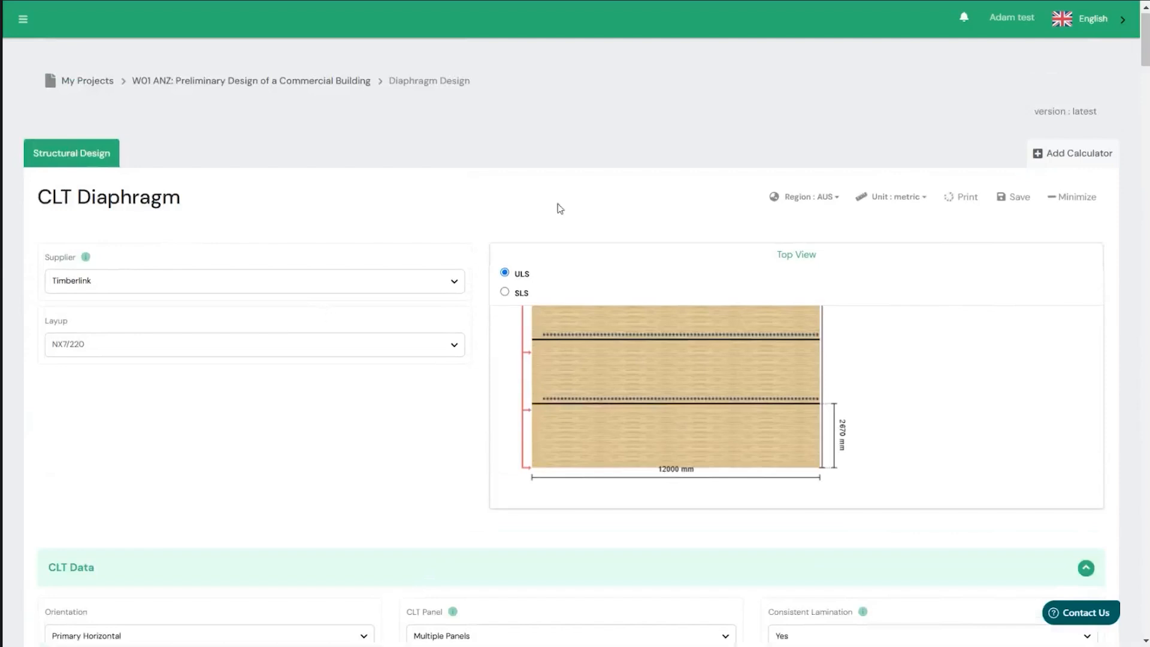
key(F11)
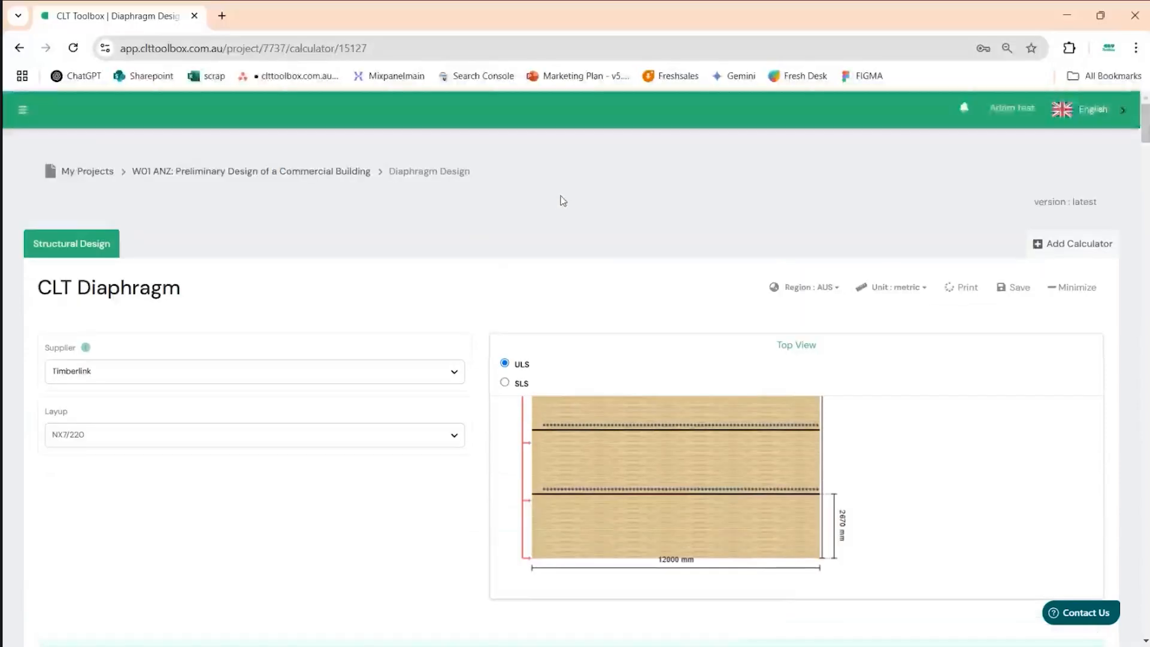
click(956, 287)
click(944, 91)
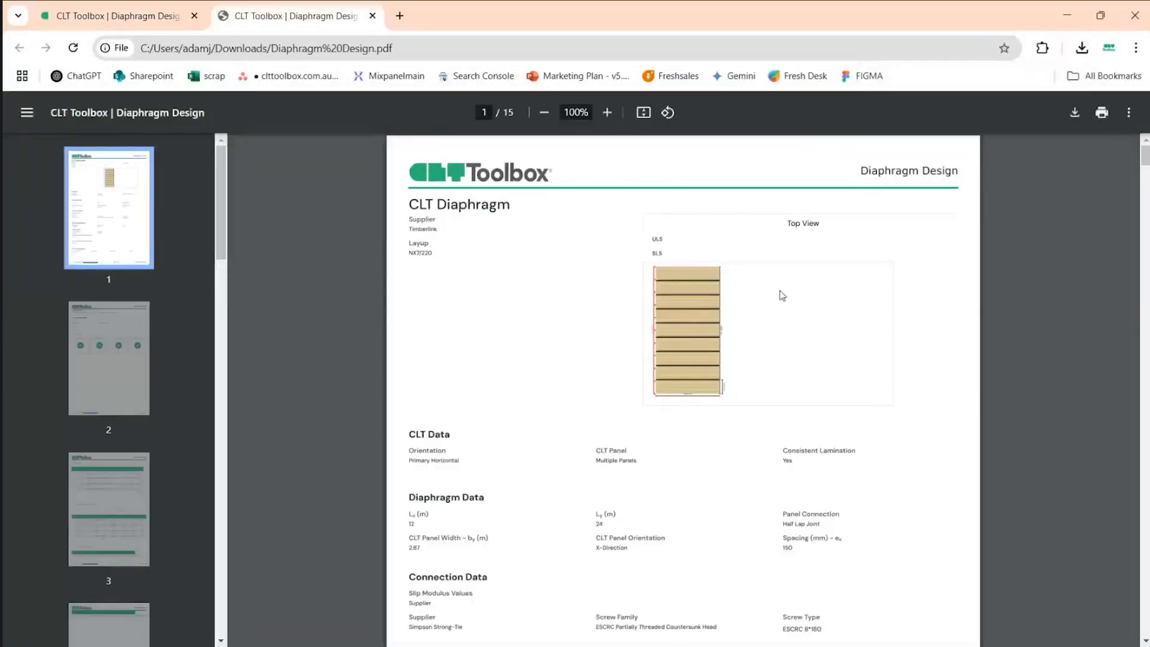
Step: Review the Diaphragm Design PDF report from the input data through to its final page
scroll(777, 295, down, 15)
scroll(742, 342, down, 20)
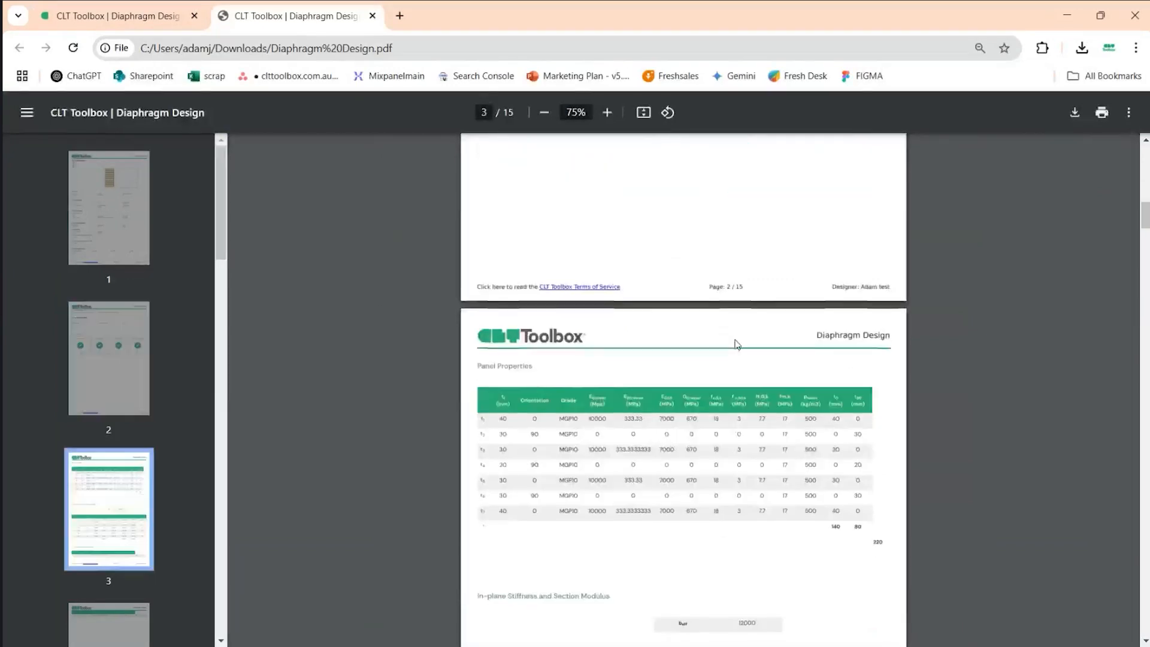
scroll(672, 326, down, 20)
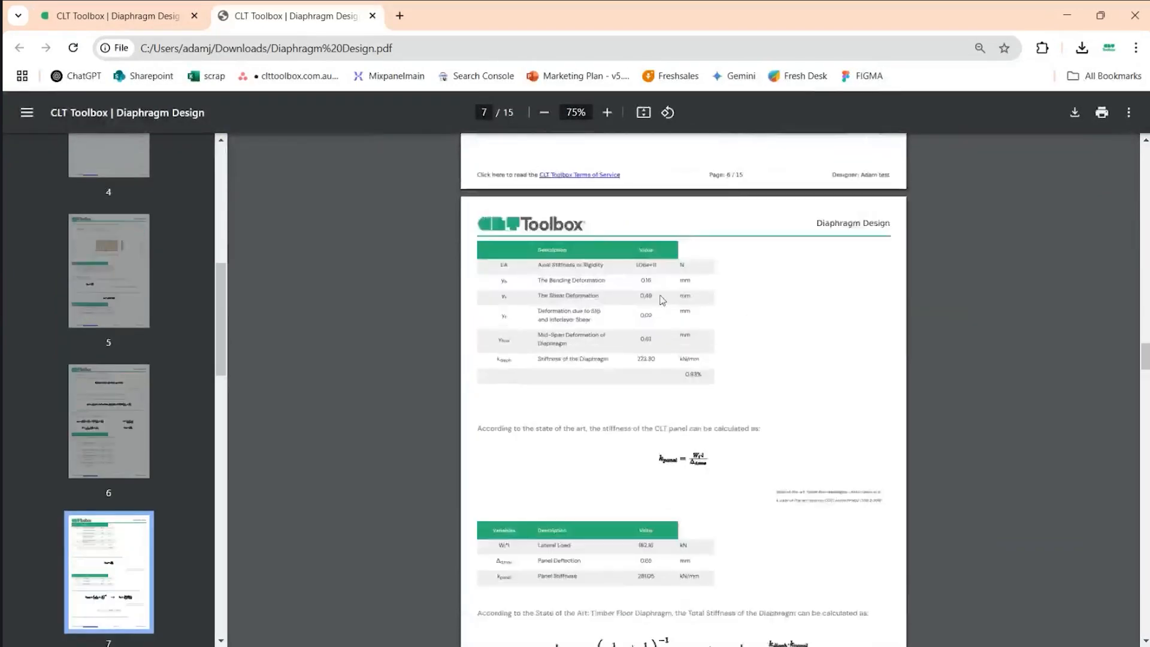
scroll(631, 363, down, 20)
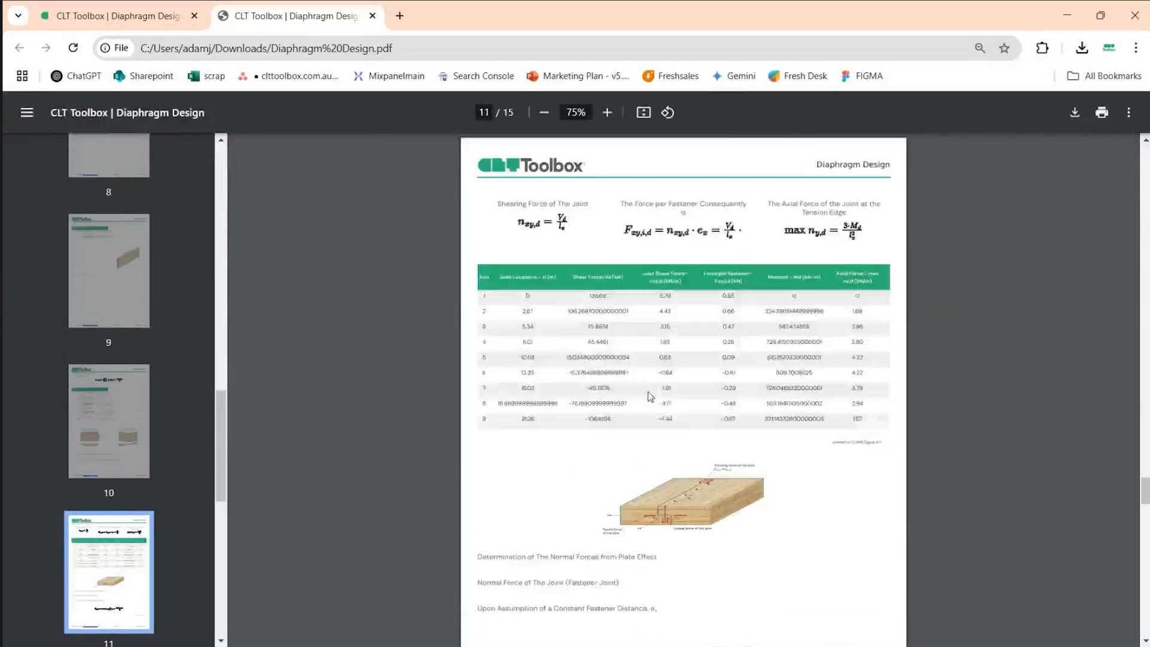
scroll(647, 361, down, 8)
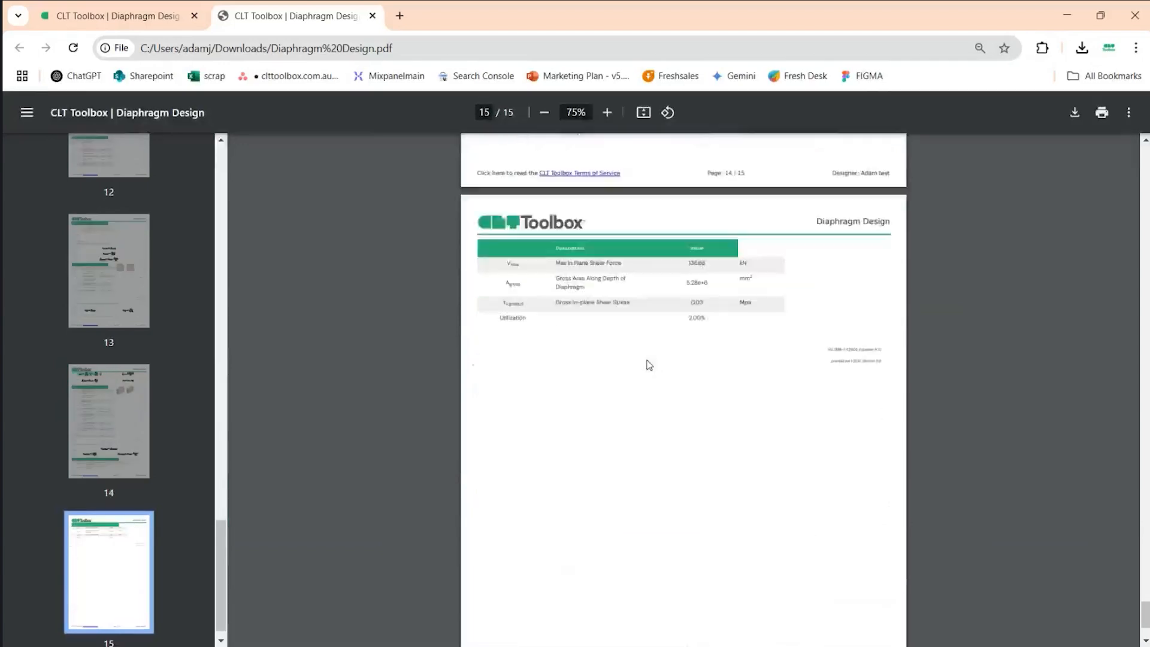
Step: Recheck the report's joint force, in-plane bending and action effects pages, and return to the CLT Diaphragm calculator
scroll(673, 413, up, 15)
scroll(664, 417, up, 18)
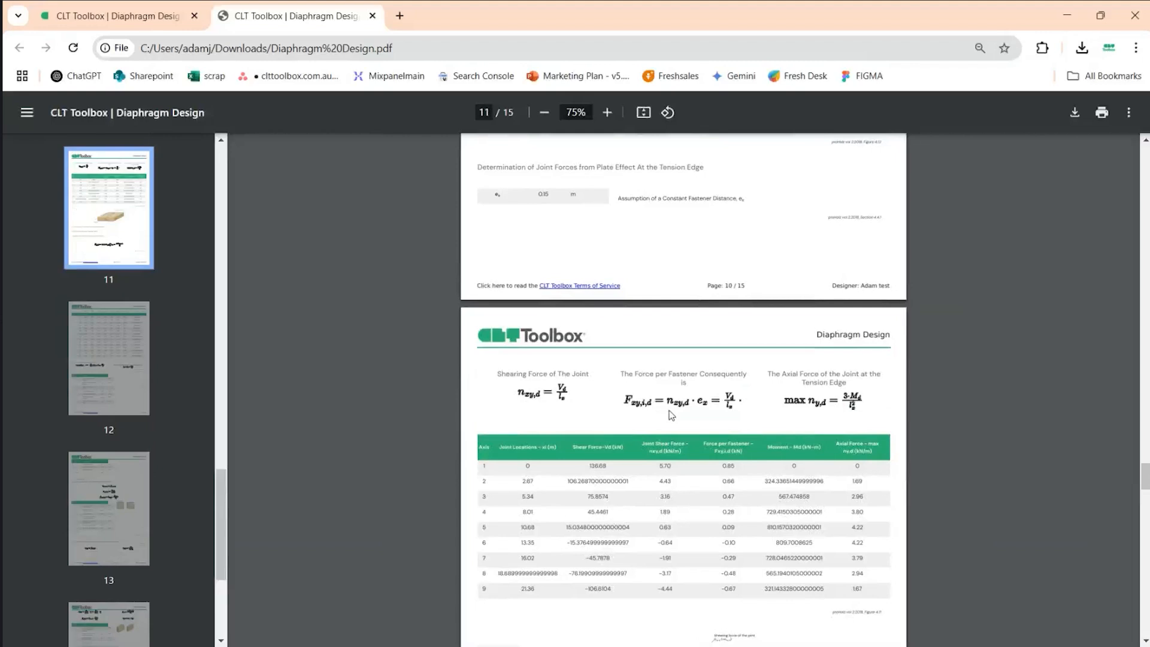
scroll(980, 311, up, 12)
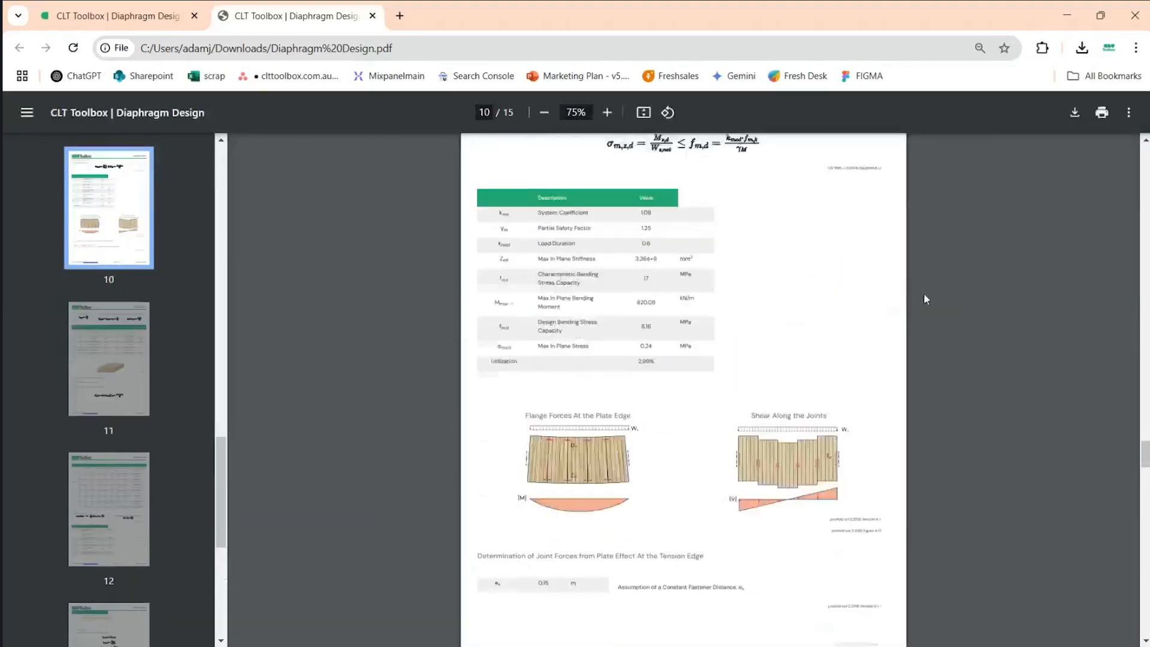
scroll(901, 286, up, 4)
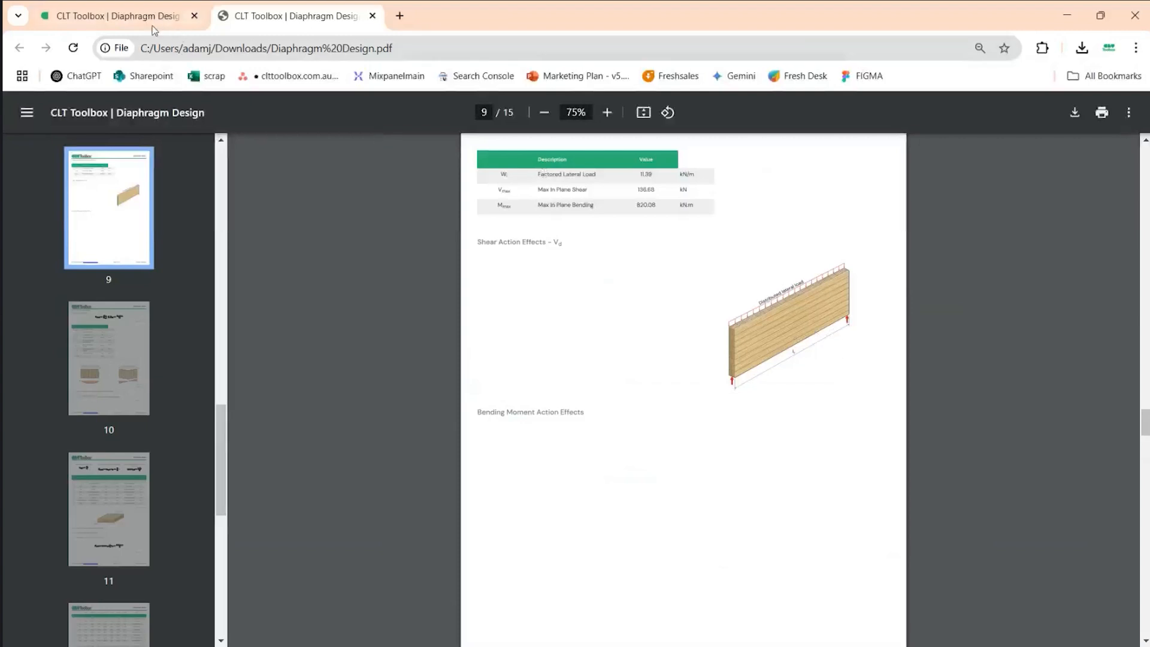
scroll(611, 403, down, 5)
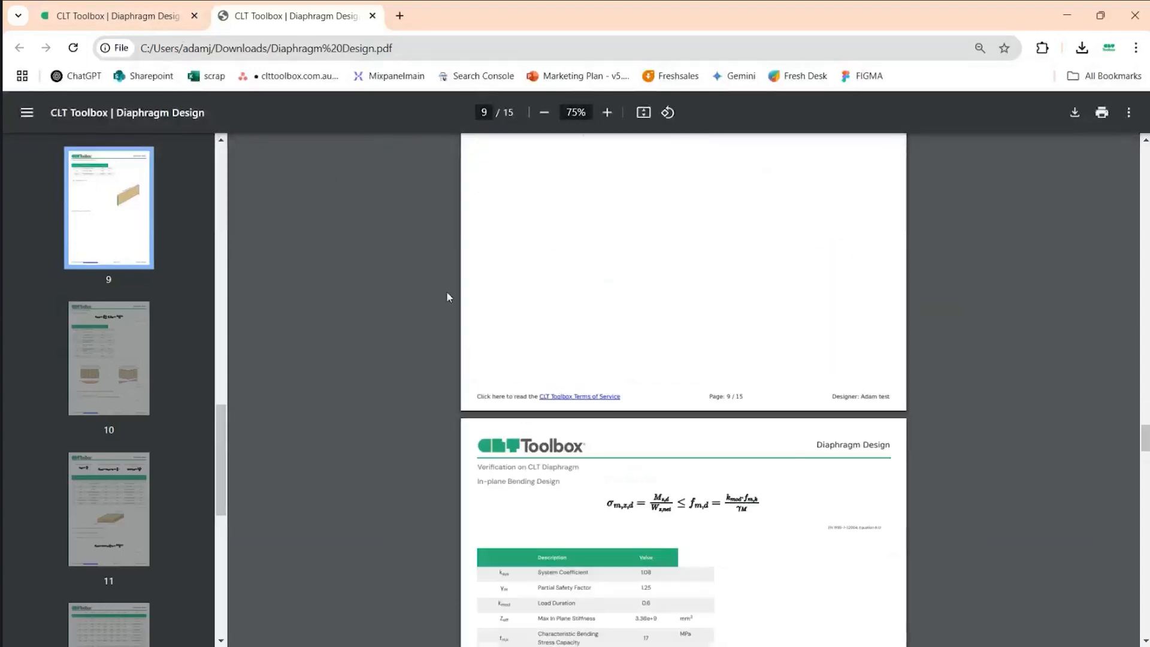
scroll(449, 295, up, 3)
click(98, 16)
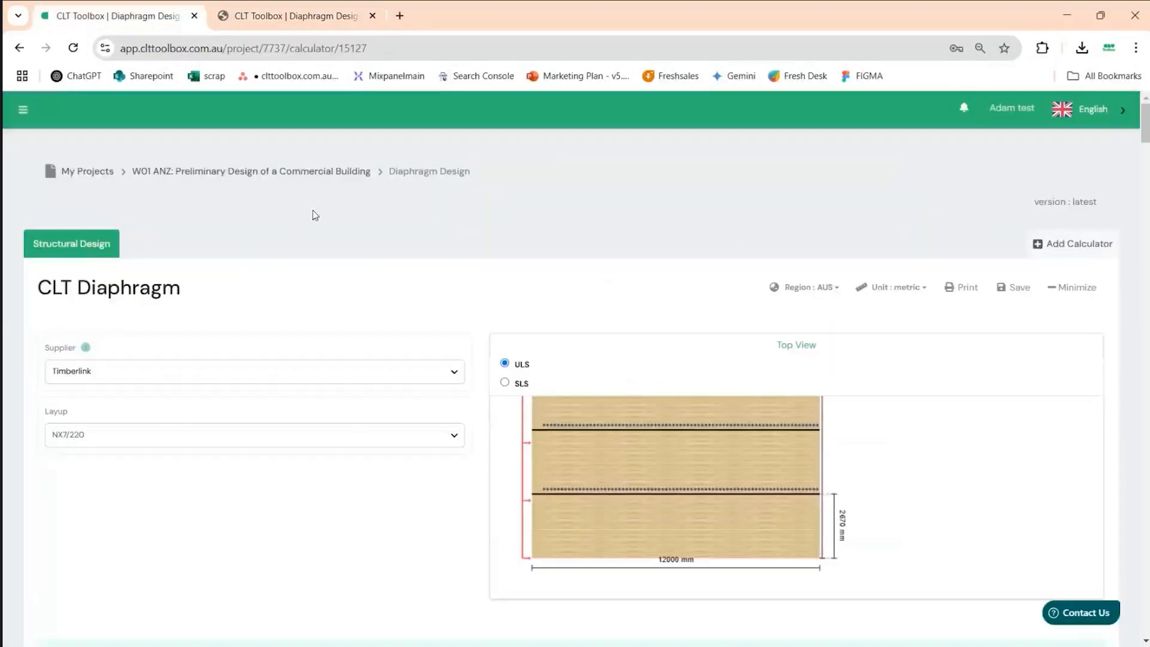